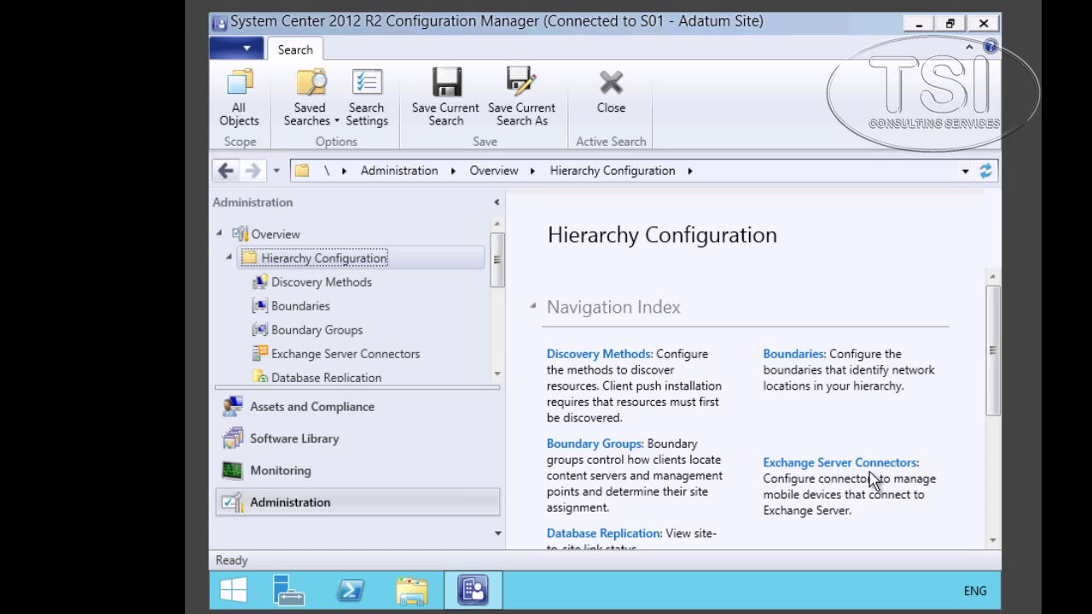
- Review the Active Directory Forest Discovery properties from the Discovery Methods list
{"action": "left_click", "coordinate": [587, 357]}
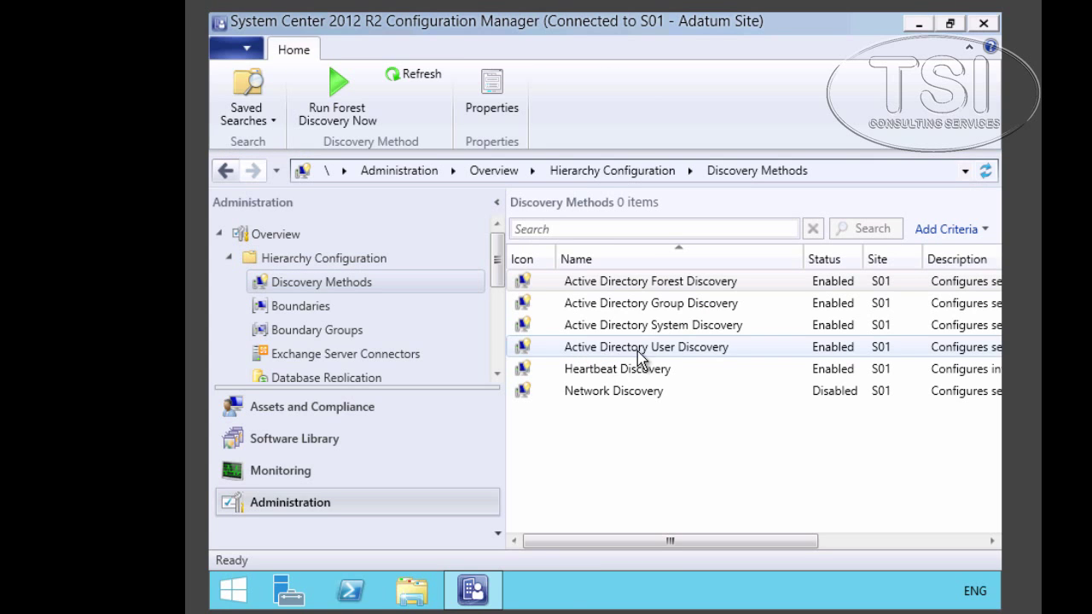
{"action": "left_click", "coordinate": [674, 284]}
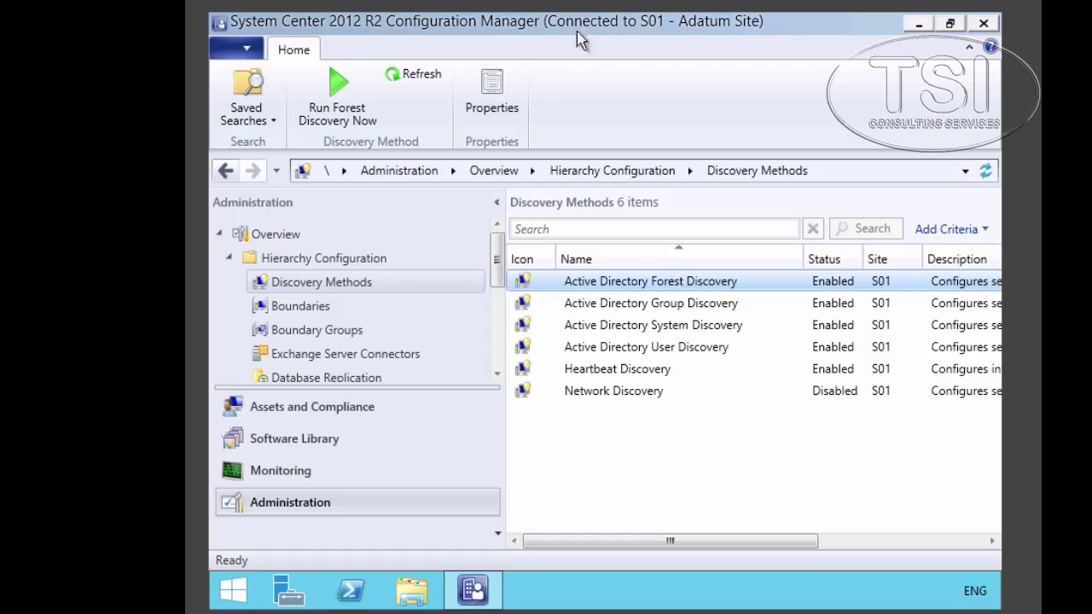
{"action": "left_click", "coordinate": [497, 96]}
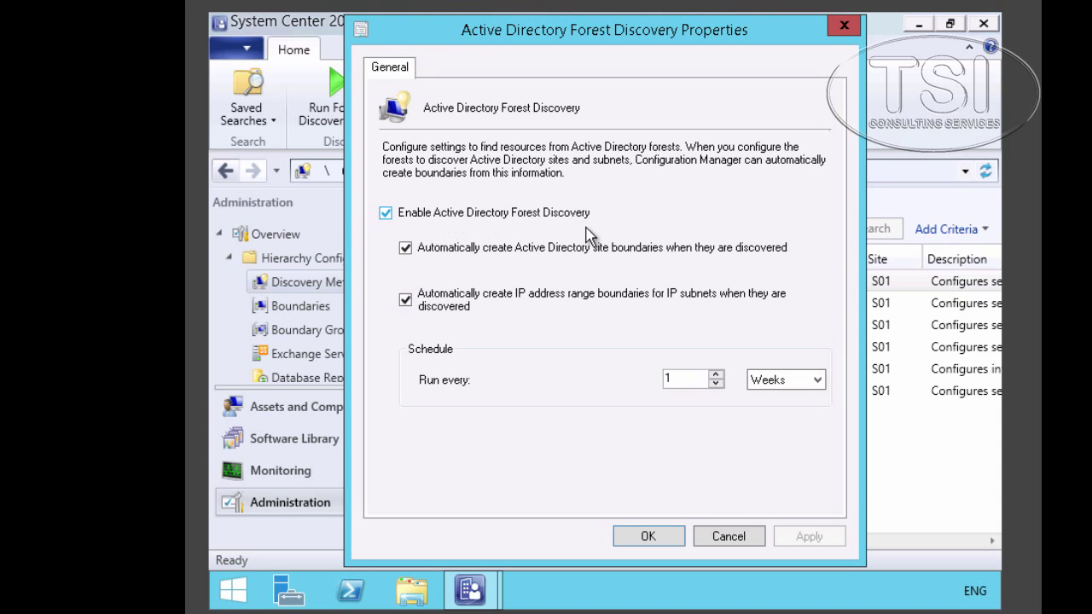
{"action": "left_click", "coordinate": [696, 546]}
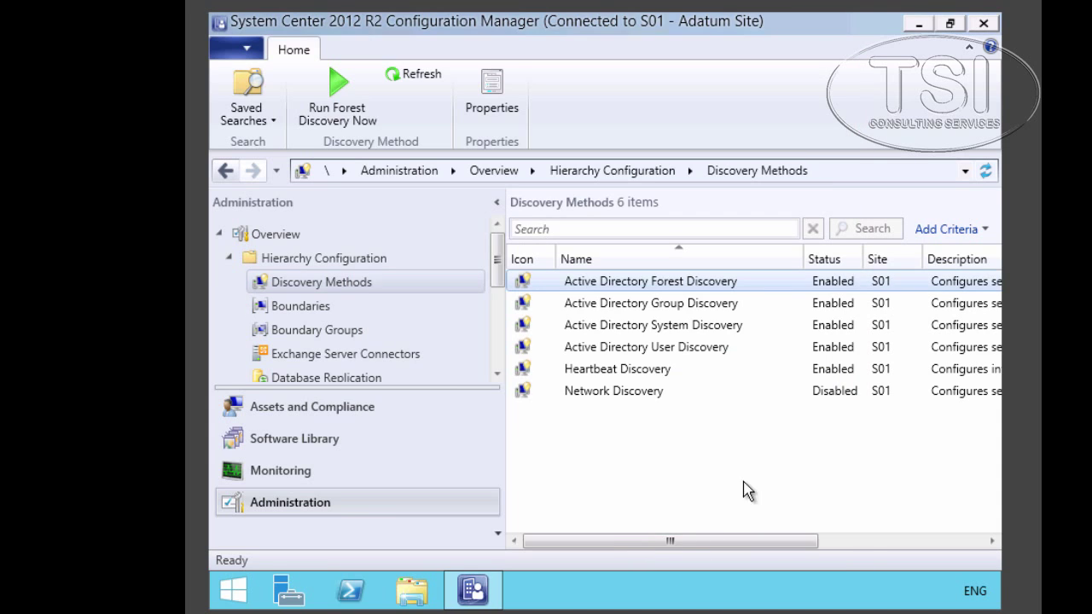
- Create an IP address range boundary 'VPN boundary' spanning 10.10.3.2 to 10.10.3.125
{"action": "left_click", "coordinate": [299, 309]}
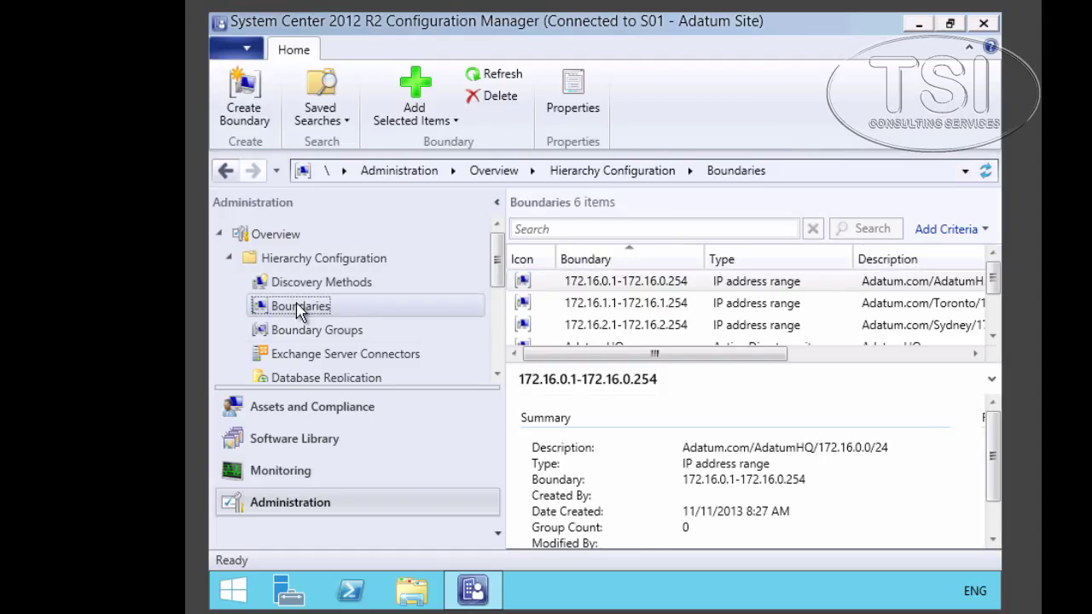
{"action": "left_click", "coordinate": [510, 76]}
{"action": "left_click", "coordinate": [243, 98]}
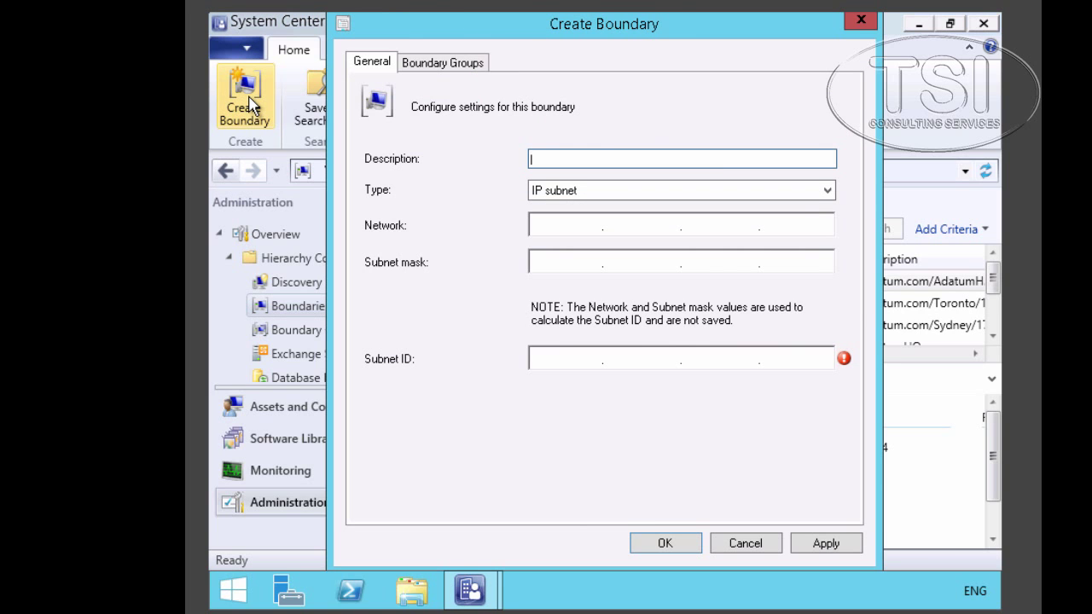
{"action": "type", "text": "VPN boundary"}
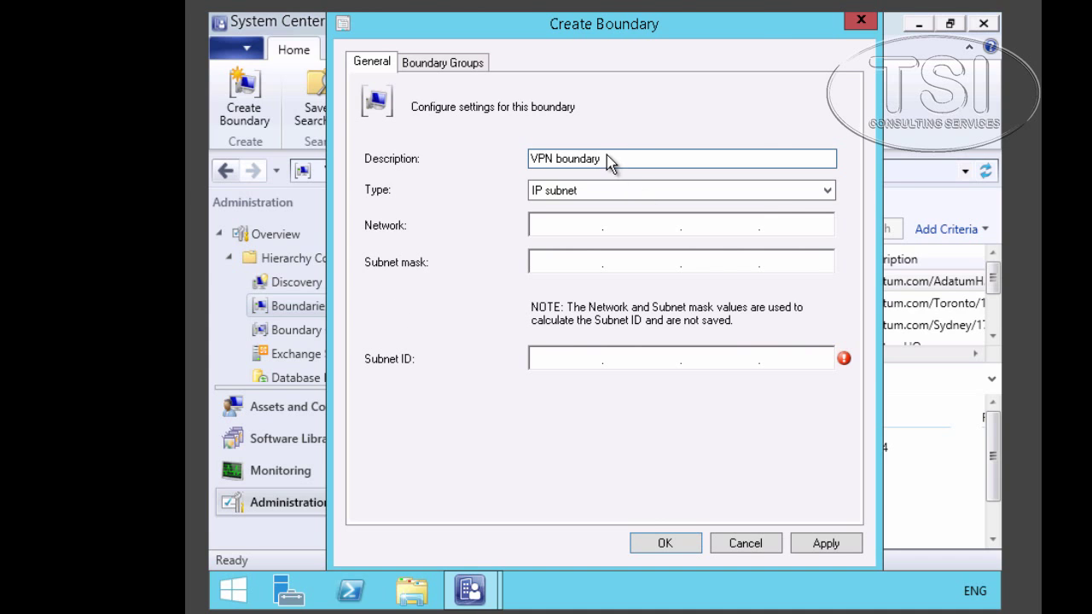
{"action": "left_click", "coordinate": [824, 201]}
{"action": "left_click", "coordinate": [824, 201]}
{"action": "left_click", "coordinate": [825, 201]}
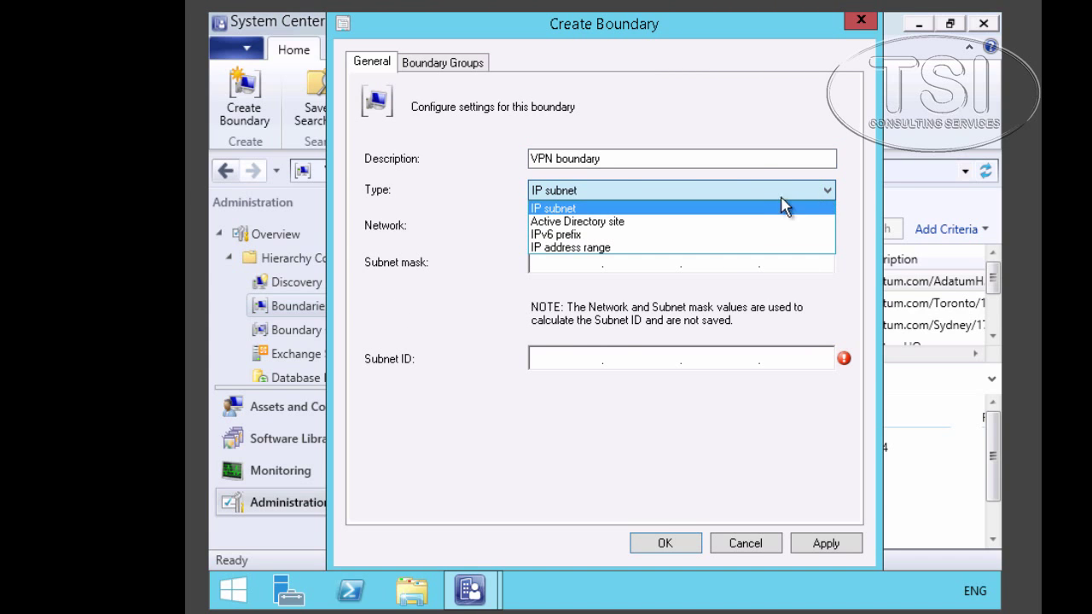
{"action": "left_click", "coordinate": [699, 251]}
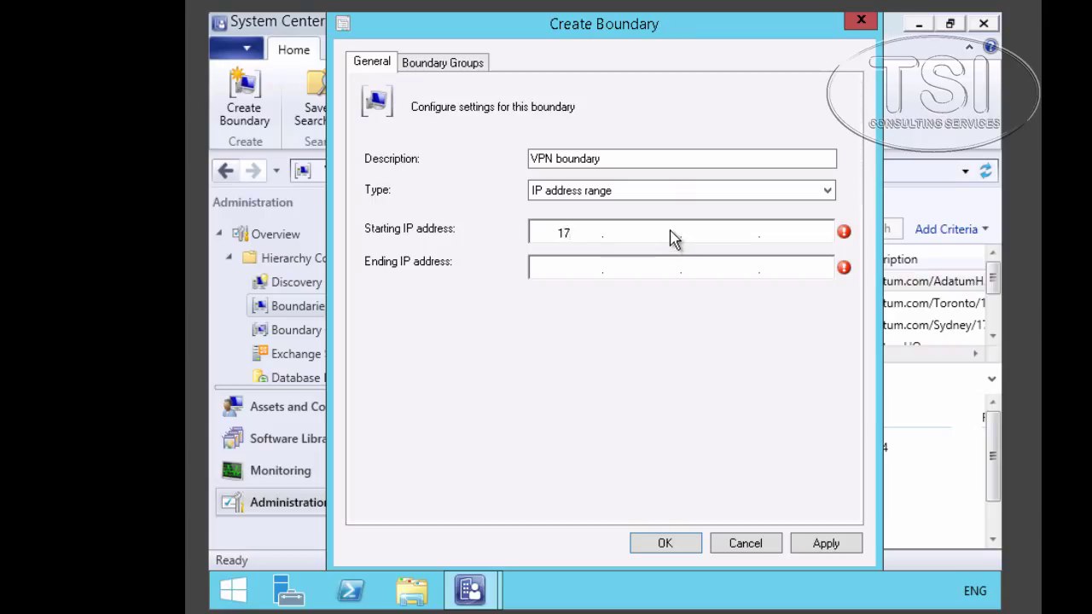
{"action": "left_click", "coordinate": [671, 238]}
{"action": "type", "text": "10."}
{"action": "type", "text": "2"}
{"action": "type", "text": "10.10"}
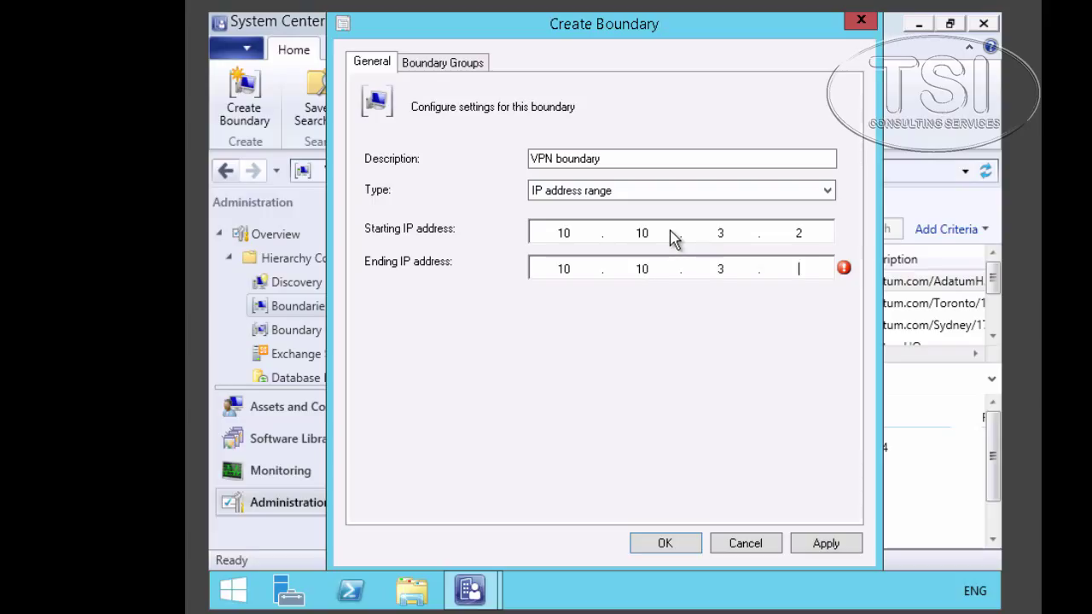
{"action": "type", "text": "125"}
{"action": "left_click", "coordinate": [666, 544]}
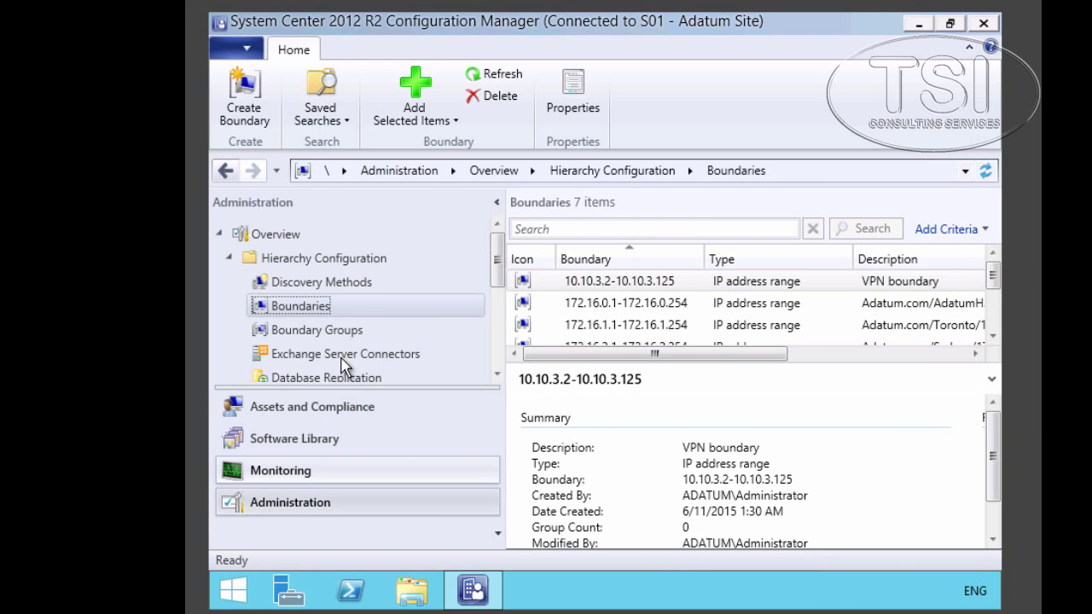
- Inspect the London boundary group's General and References properties, then return to Boundary Groups
{"action": "left_click", "coordinate": [342, 336]}
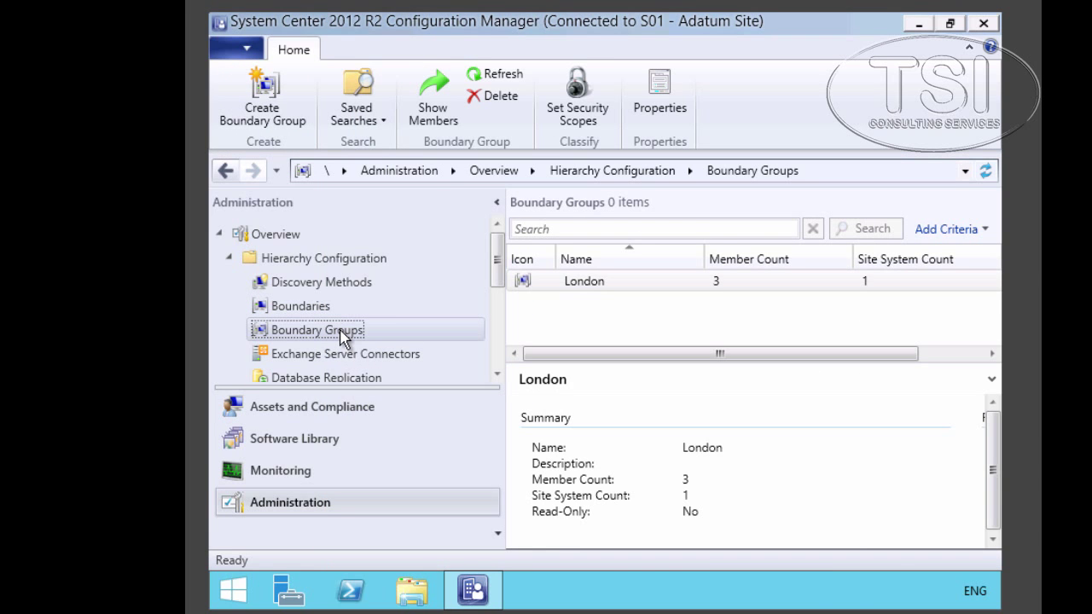
{"action": "right_click", "coordinate": [600, 284]}
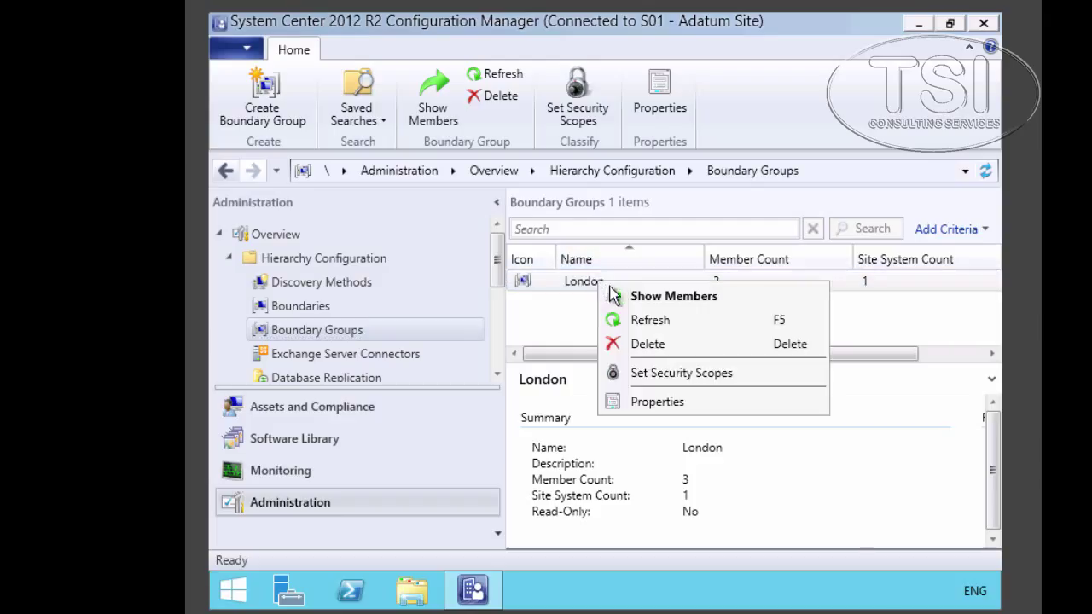
{"action": "left_click", "coordinate": [657, 401]}
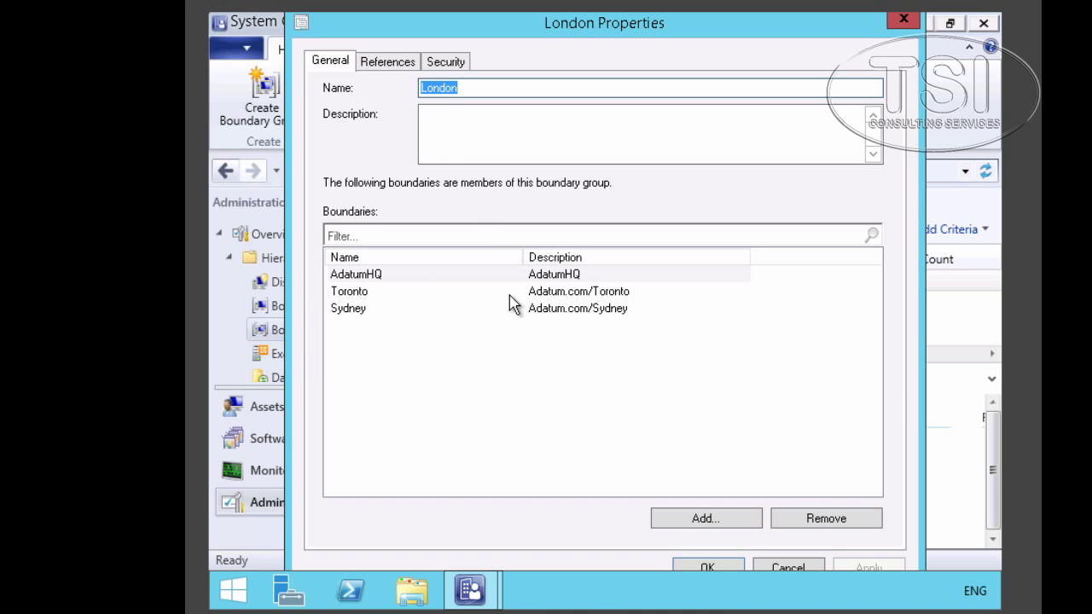
{"action": "left_click", "coordinate": [387, 65]}
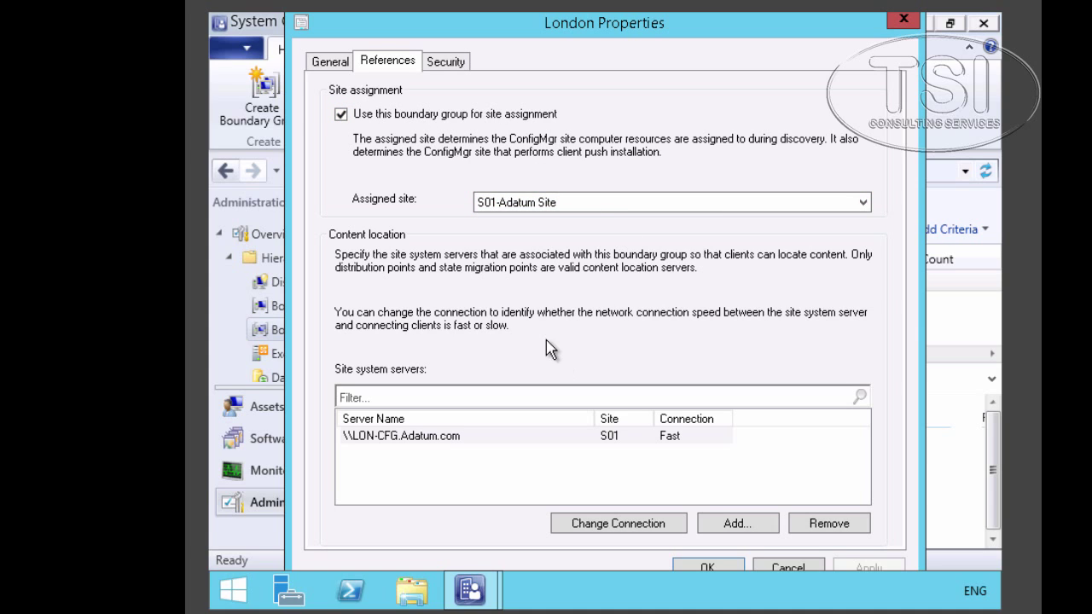
{"action": "left_click", "coordinate": [709, 568]}
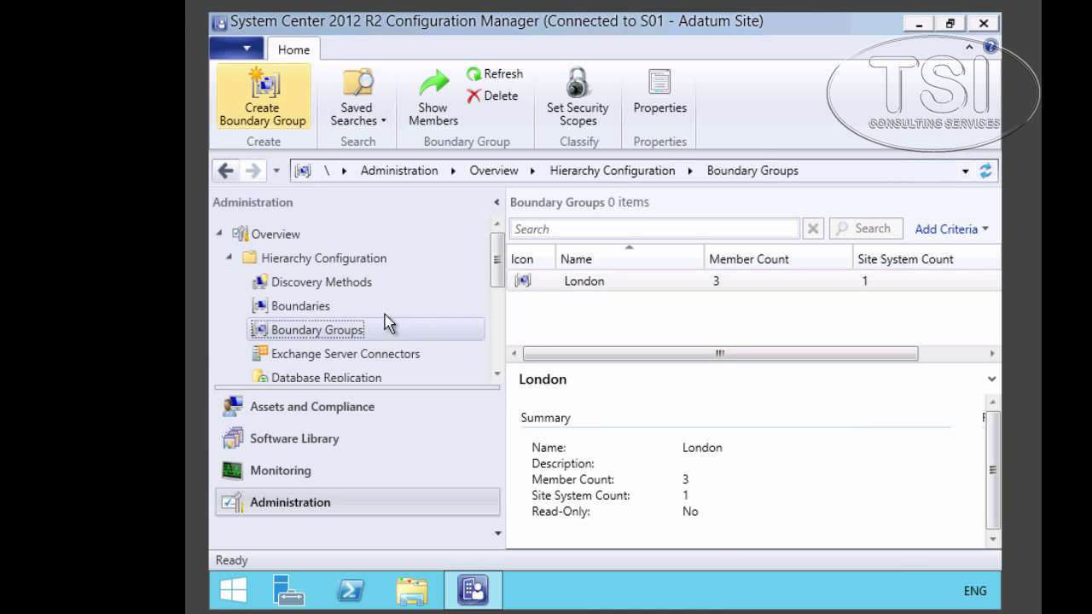
{"action": "left_click", "coordinate": [318, 331]}
- Start a new boundary group named 'VPN Boundary Group' containing the 10.10.3.2-10.10.3.125 VPN boundary
{"action": "right_click", "coordinate": [319, 339]}
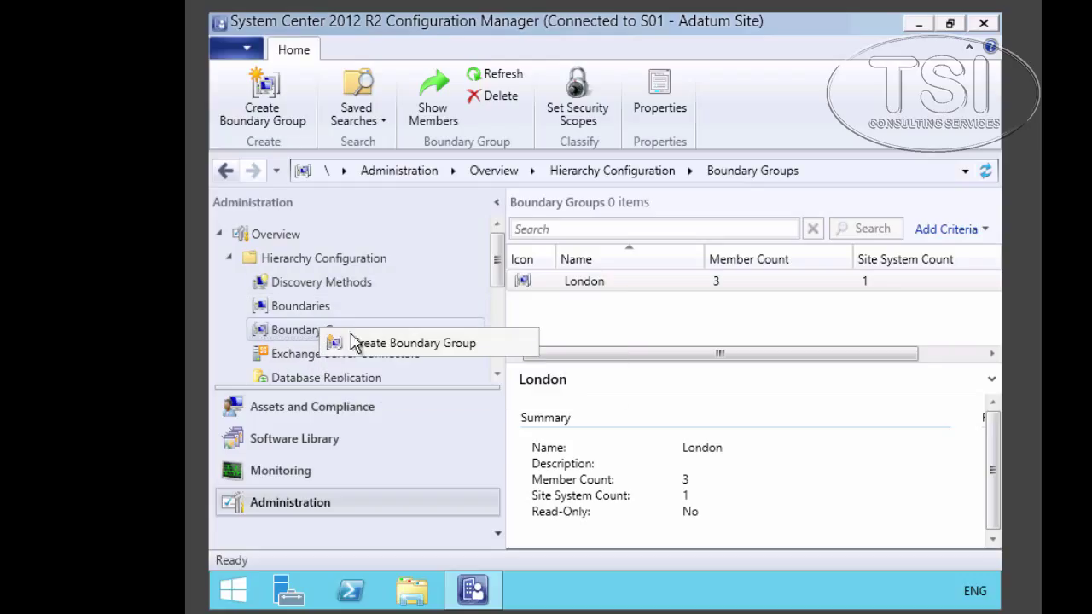
{"action": "left_click", "coordinate": [401, 343]}
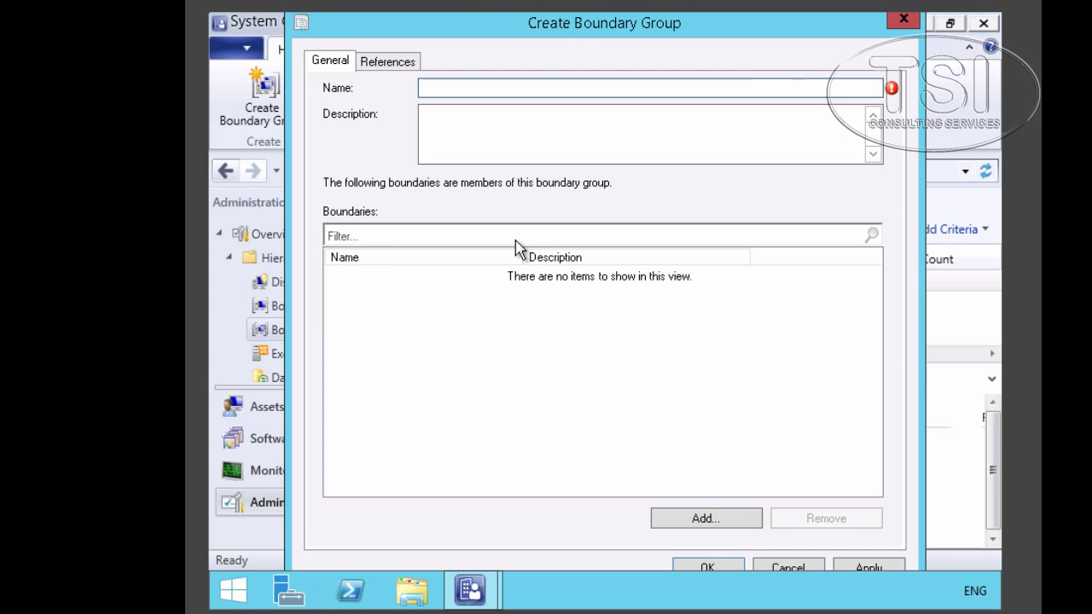
{"action": "type", "text": "VPN Boundary Group"}
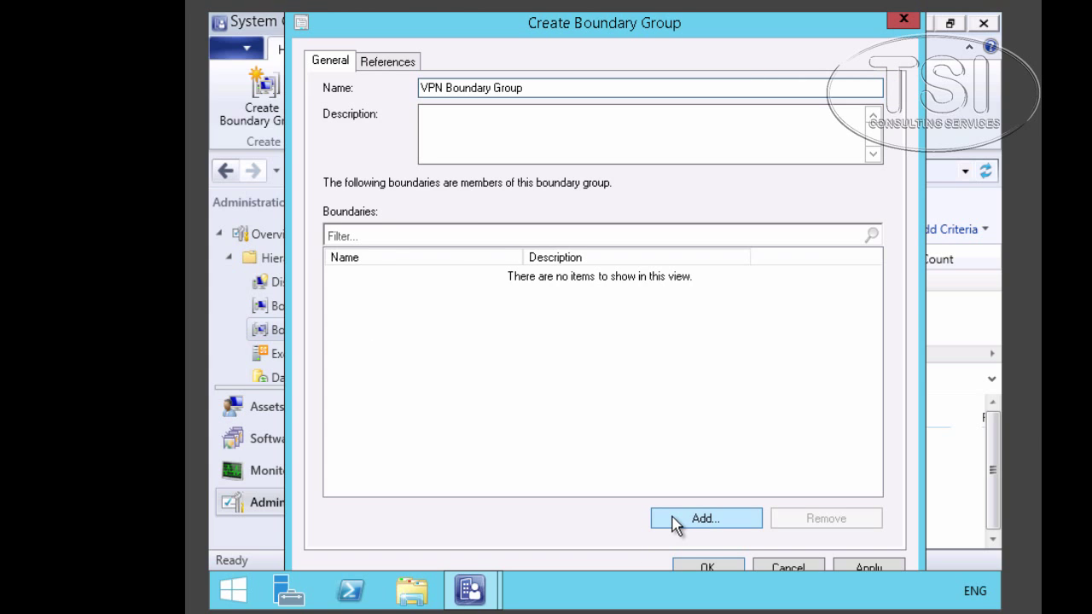
{"action": "left_click", "coordinate": [673, 521]}
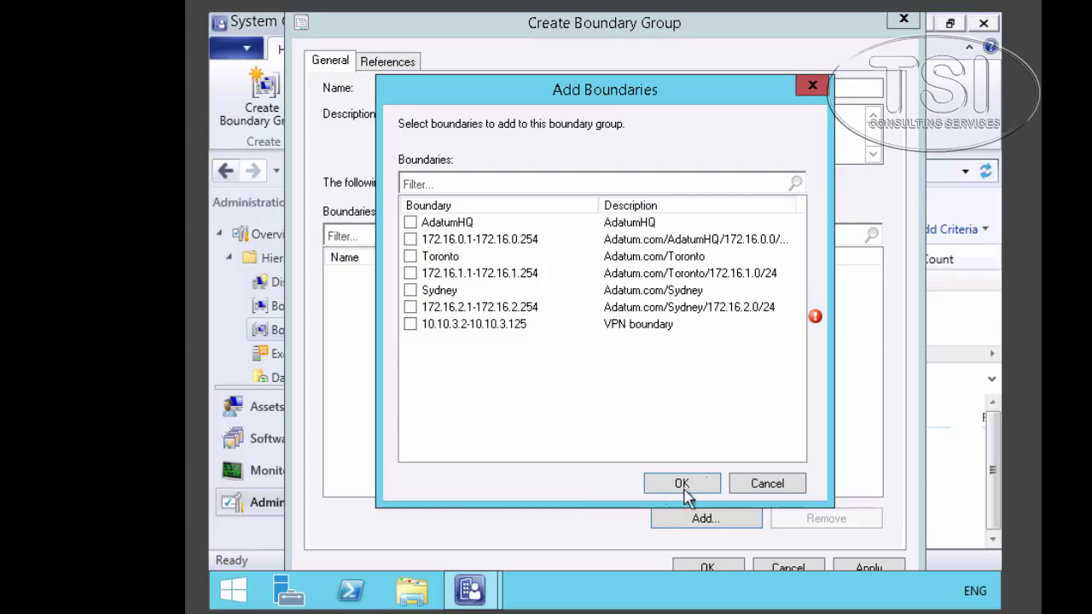
{"action": "left_click", "coordinate": [411, 324]}
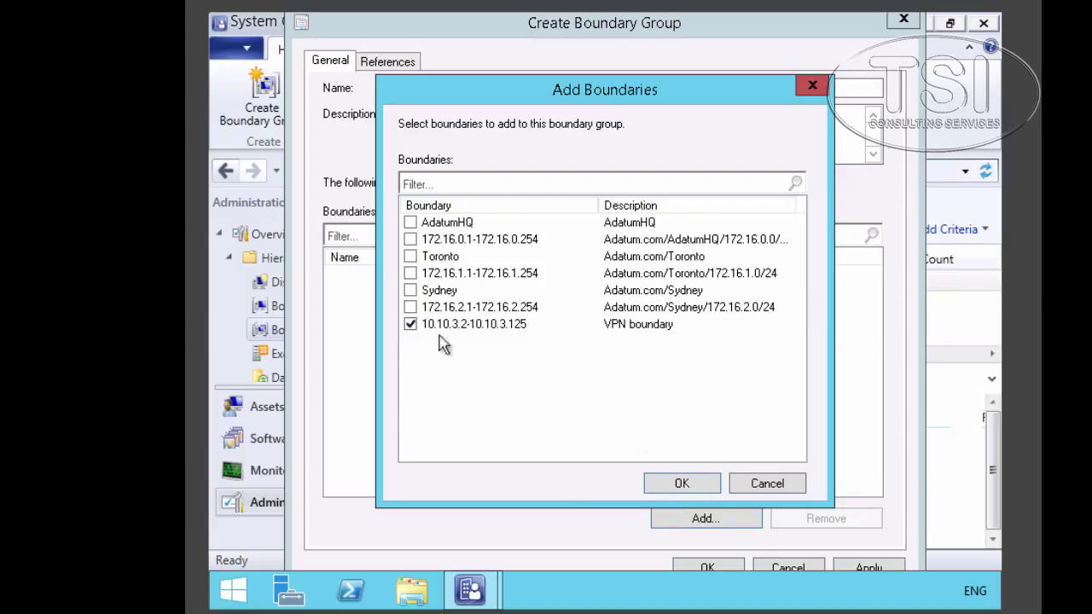
{"action": "left_click", "coordinate": [678, 484]}
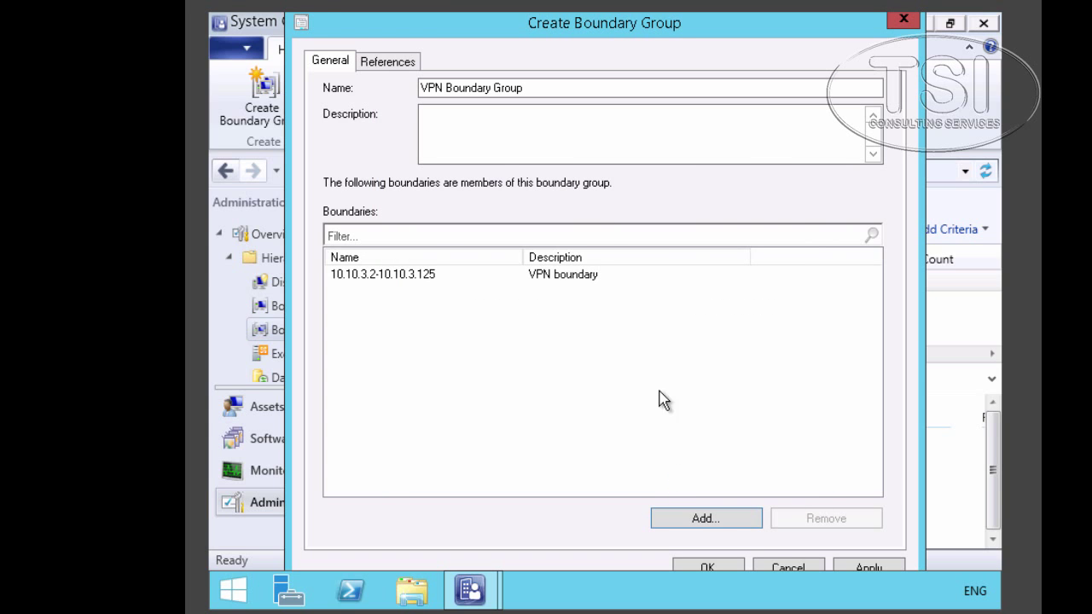
- Add LON-CFG.Adatum.com as a slow-connection site system and create the group
{"action": "left_click", "coordinate": [381, 66]}
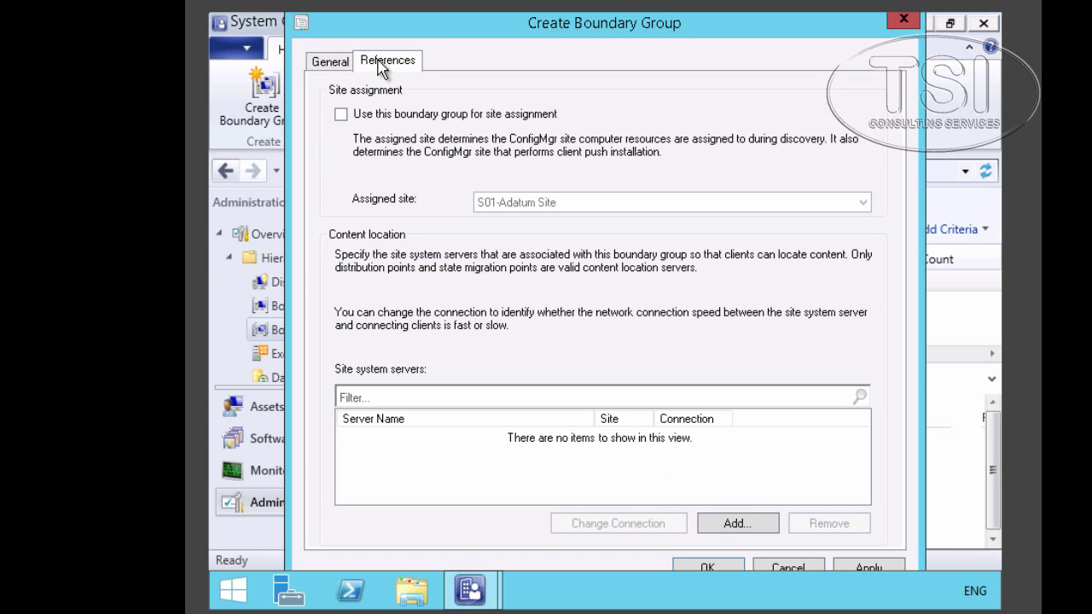
{"action": "left_click", "coordinate": [734, 524]}
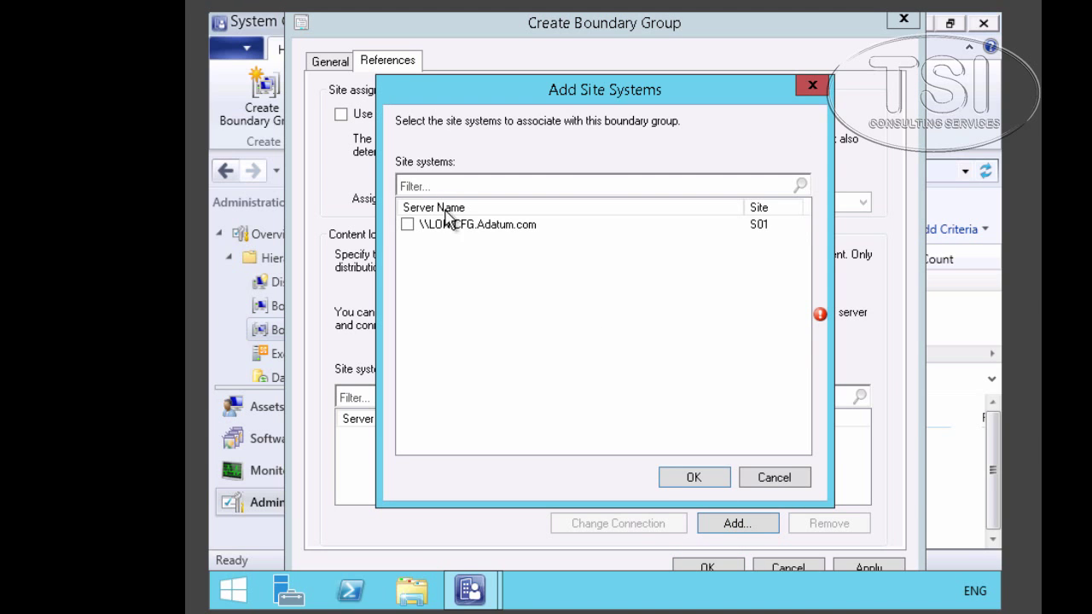
{"action": "left_click", "coordinate": [406, 226]}
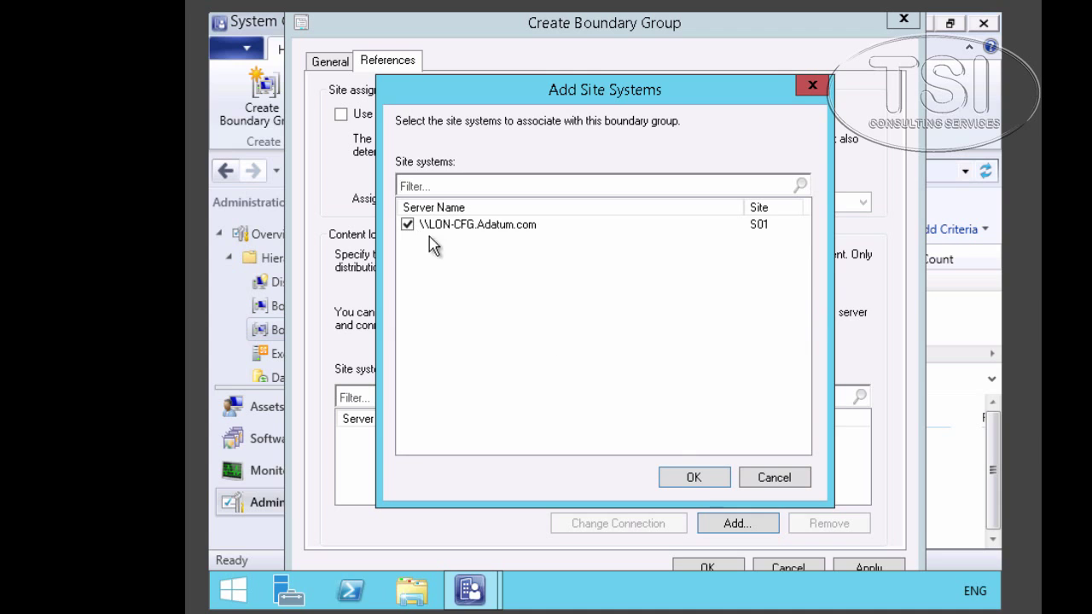
{"action": "left_click", "coordinate": [694, 480]}
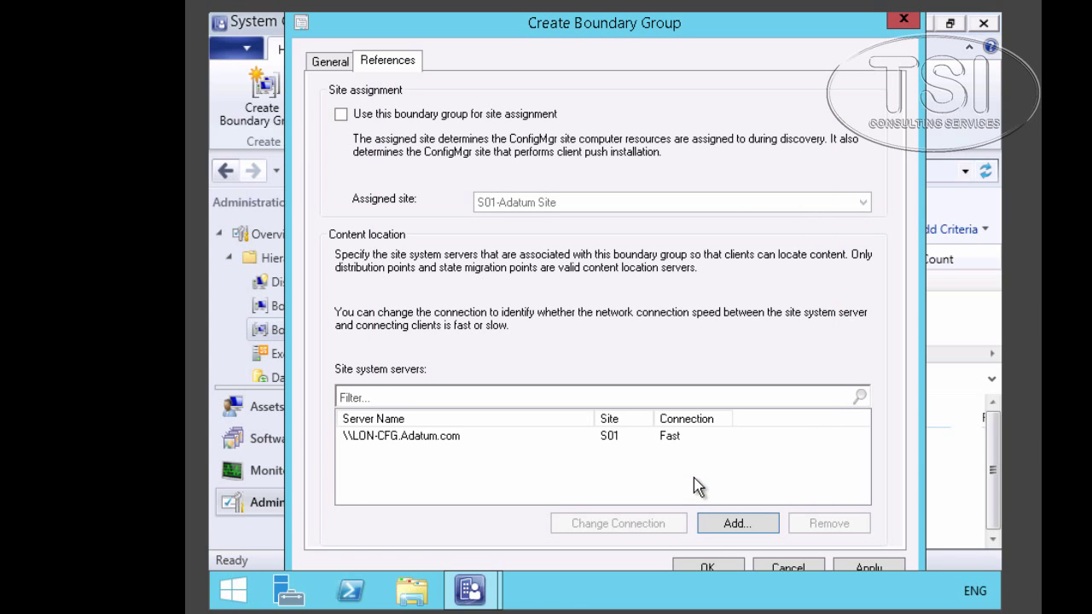
{"action": "left_click", "coordinate": [431, 439]}
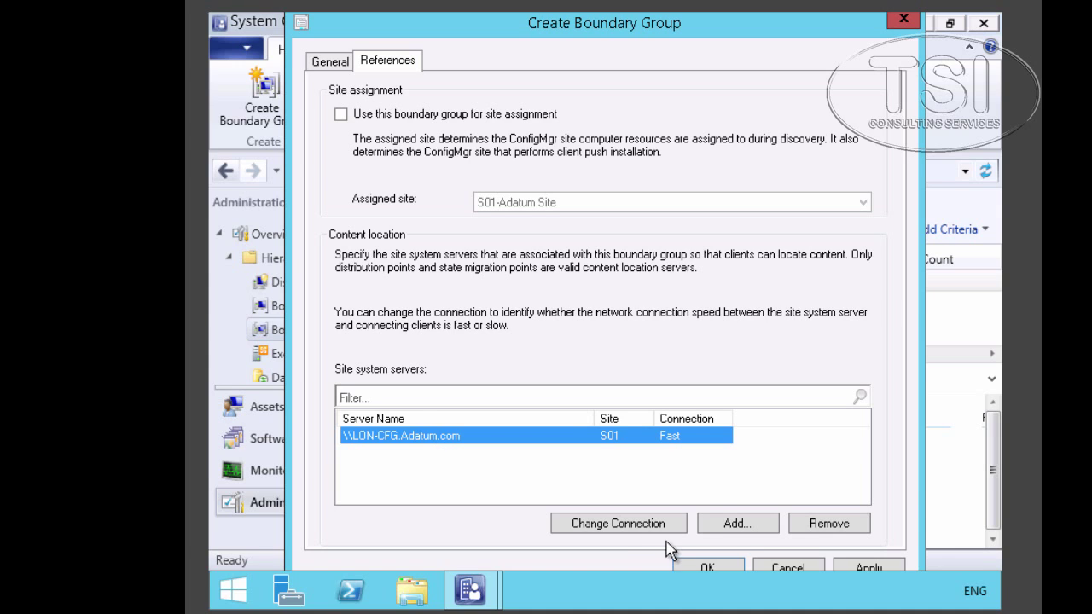
{"action": "left_click", "coordinate": [637, 527]}
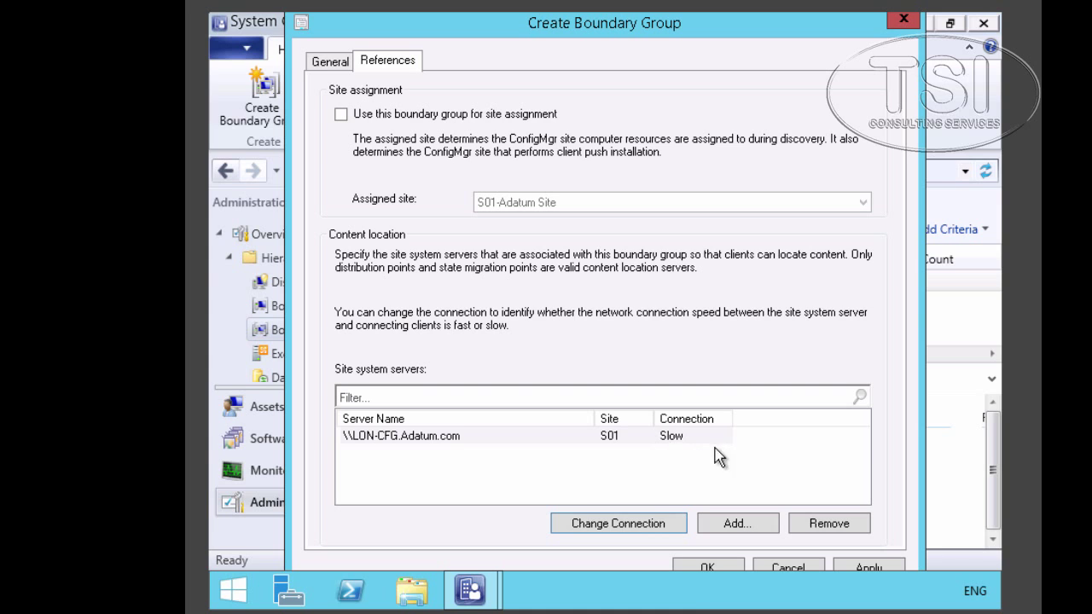
{"action": "left_click", "coordinate": [707, 570]}
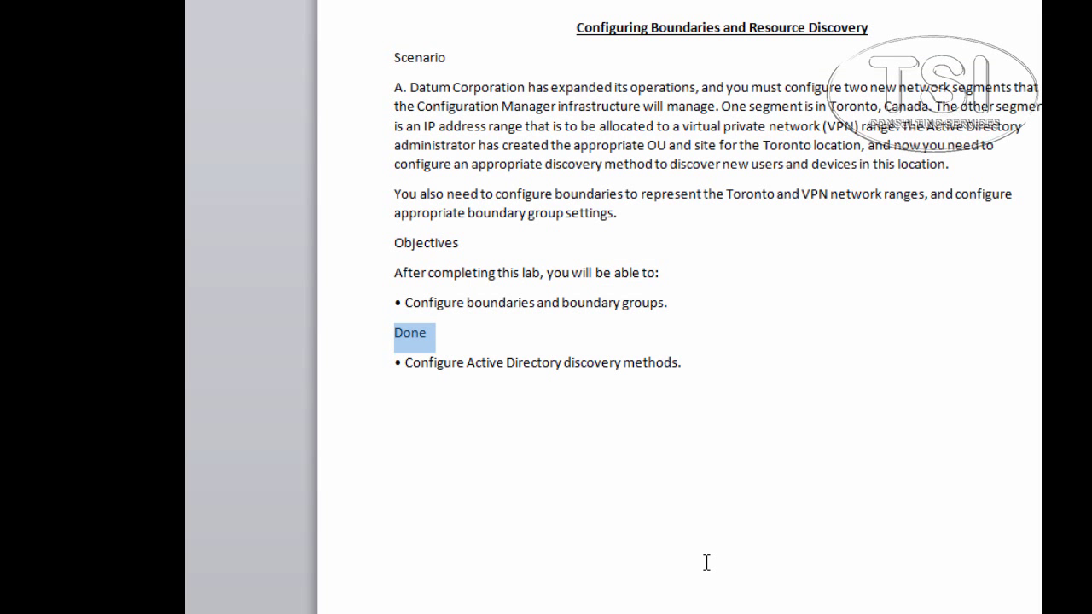
- Run New-ADOrganizationalUnit commands creating Melbourne Clients, Melbourne Servers and Canberra Servers OUs, then return to Configuration Manager
{"action": "key", "text": "Right"}
{"action": "key", "text": "shift+Down"}
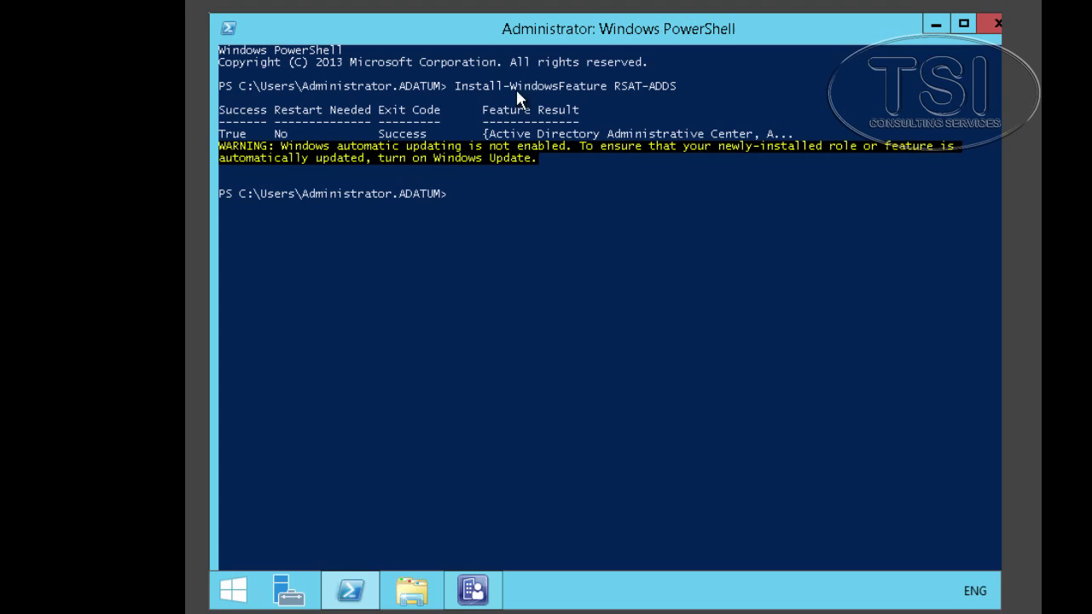
{"action": "right_click", "coordinate": [741, 82]}
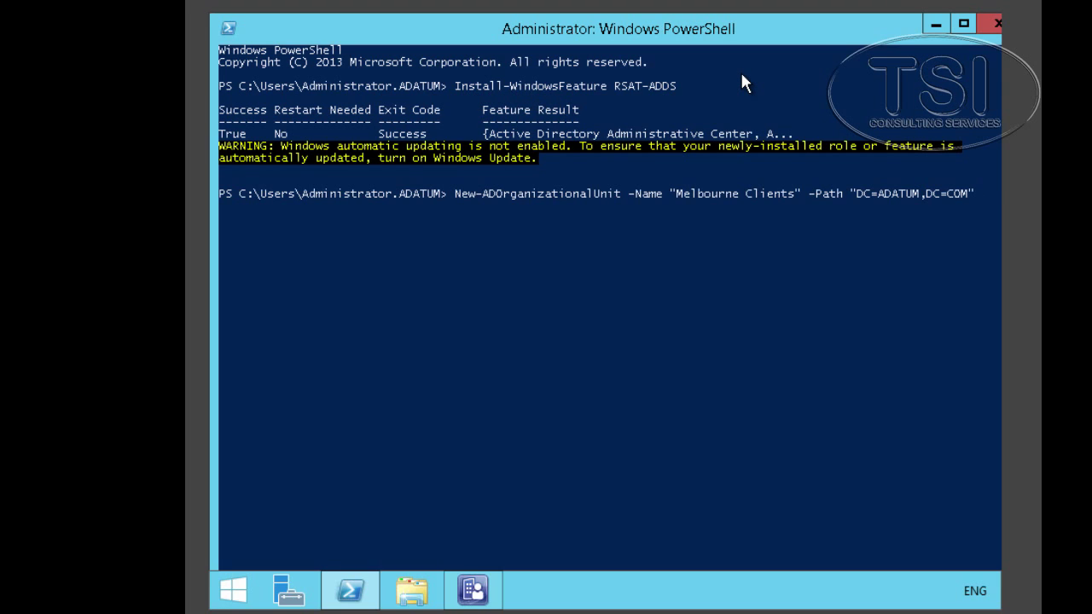
{"action": "key", "text": "Return"}
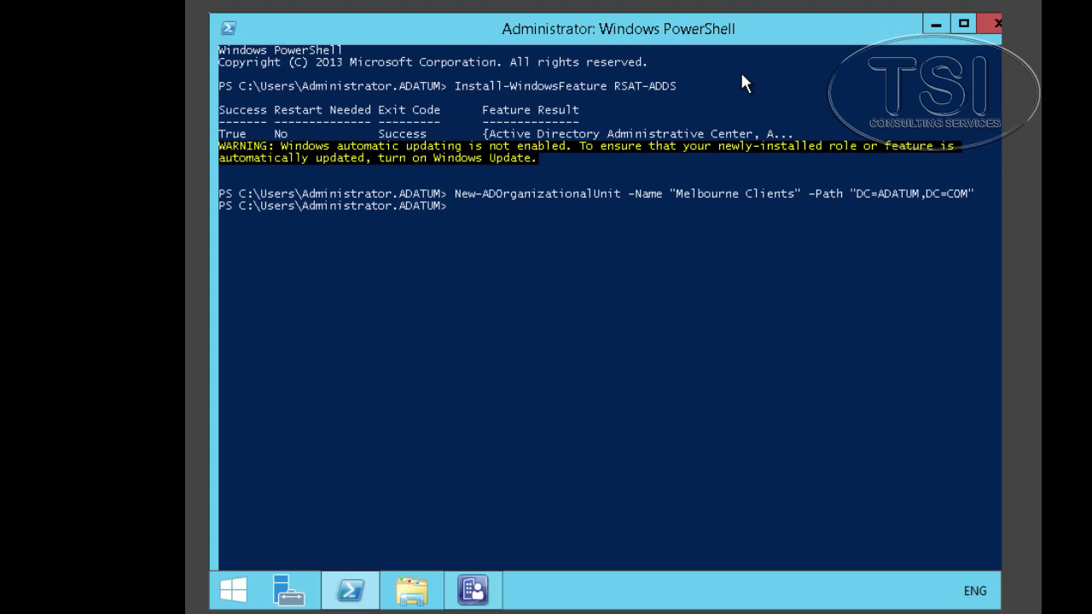
{"action": "right_click", "coordinate": [740, 78]}
{"action": "key", "text": "Return"}
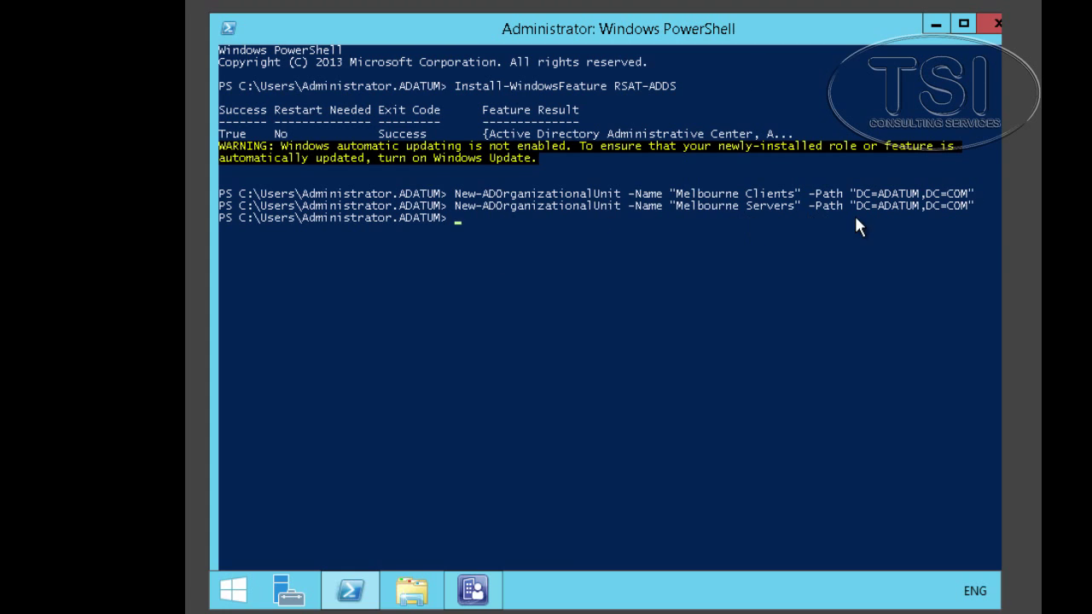
{"action": "right_click", "coordinate": [754, 275]}
{"action": "key", "text": "Return"}
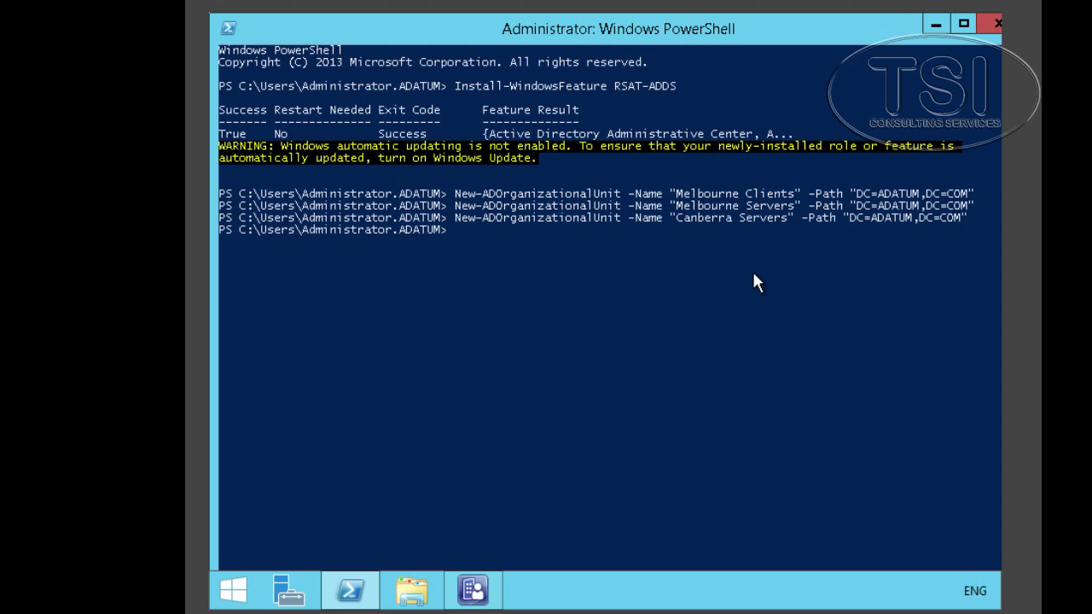
{"action": "key", "text": "alt+Tab"}
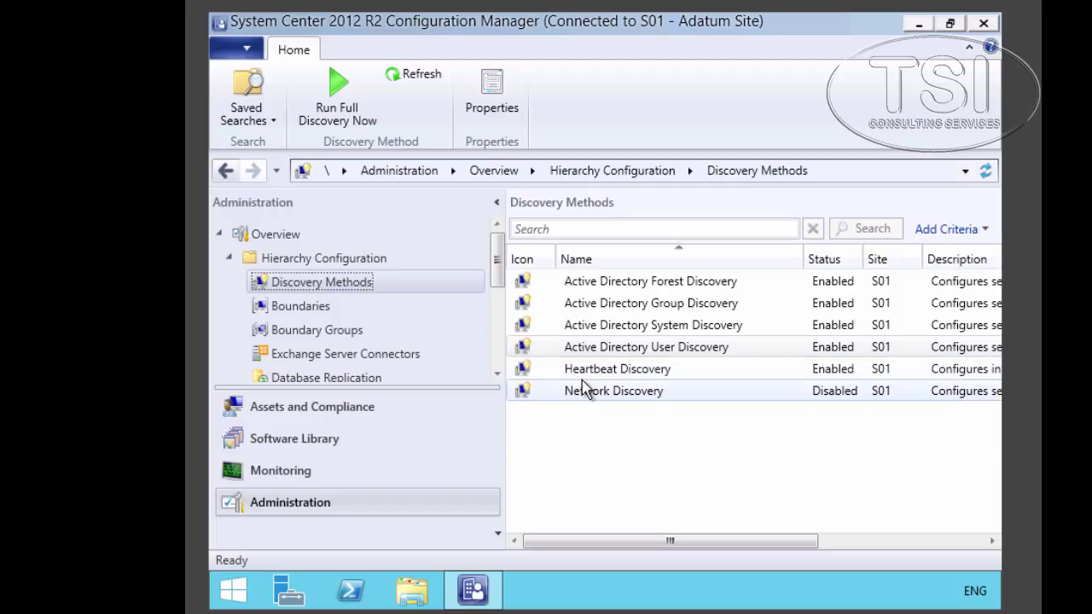
- Expand Hierarchy Configuration and show the Discovery Methods list
{"action": "left_click", "coordinate": [324, 259]}
{"action": "left_click", "coordinate": [329, 288]}
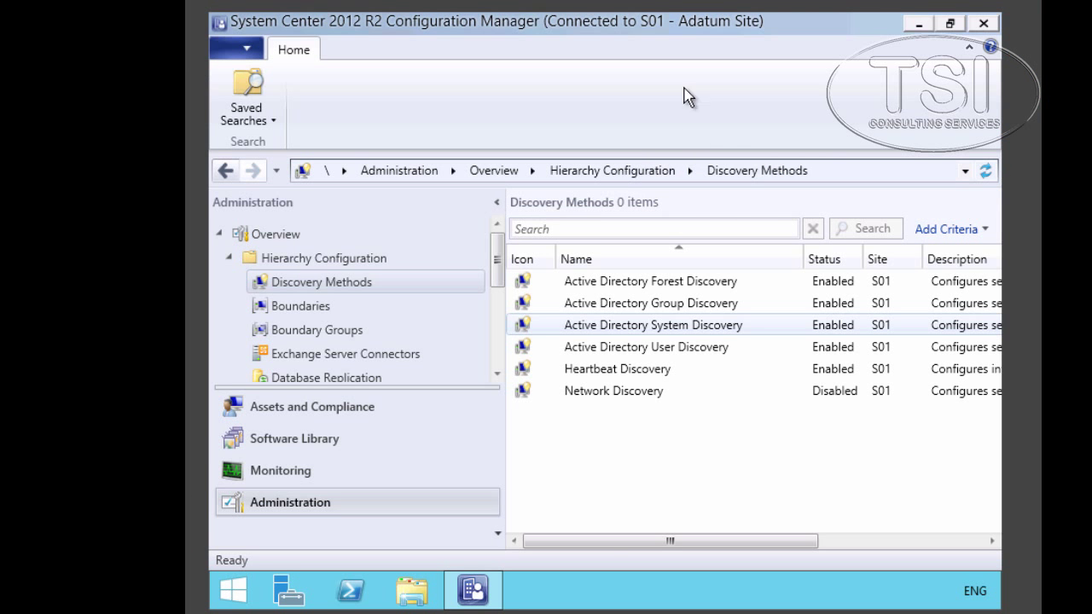
- Add the Melbourne Clients OU as an Active Directory System Discovery container
{"action": "double_click", "coordinate": [653, 336]}
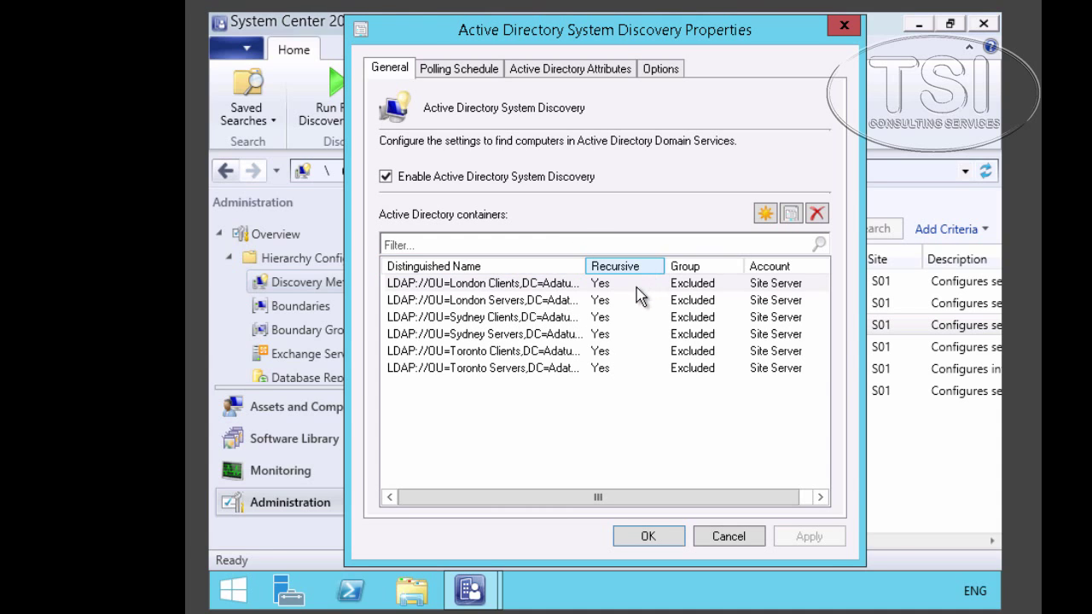
{"action": "left_click_drag", "start_coordinate": [591, 265], "coordinate": [649, 272]}
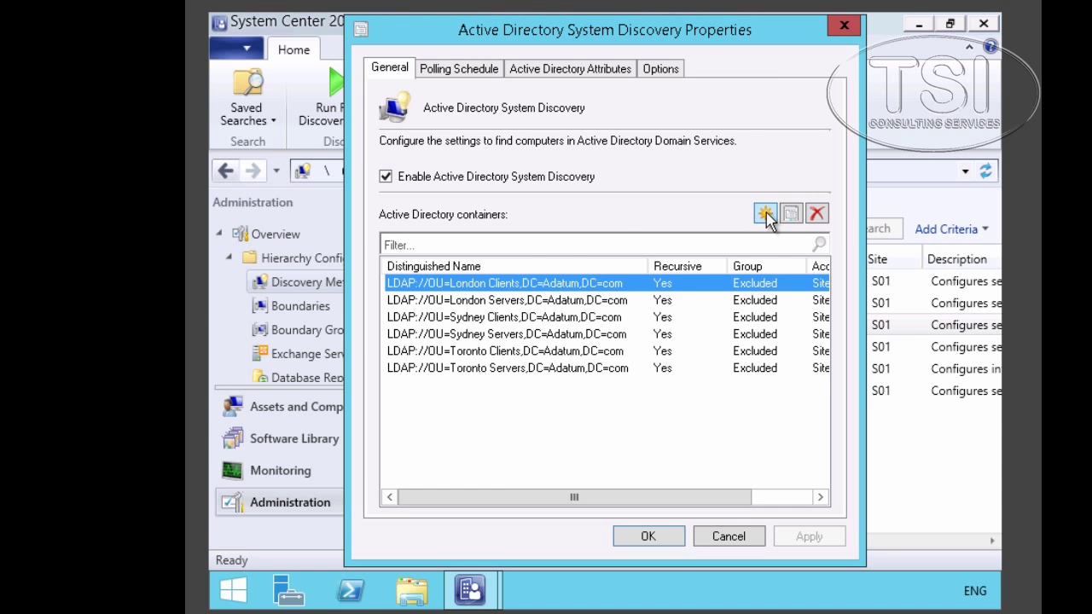
{"action": "left_click", "coordinate": [765, 215]}
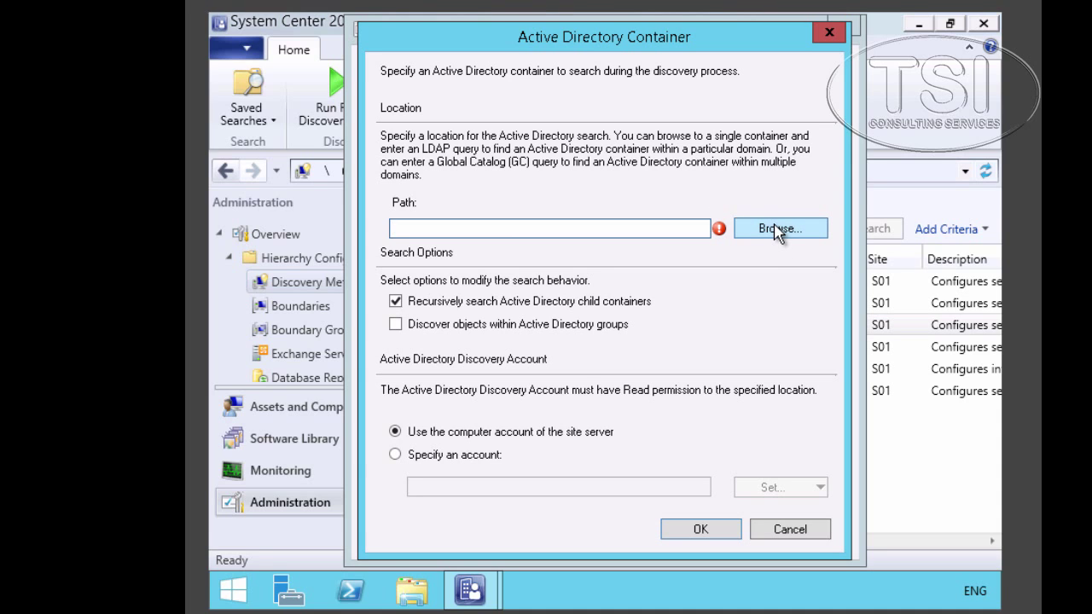
{"action": "left_click", "coordinate": [777, 229]}
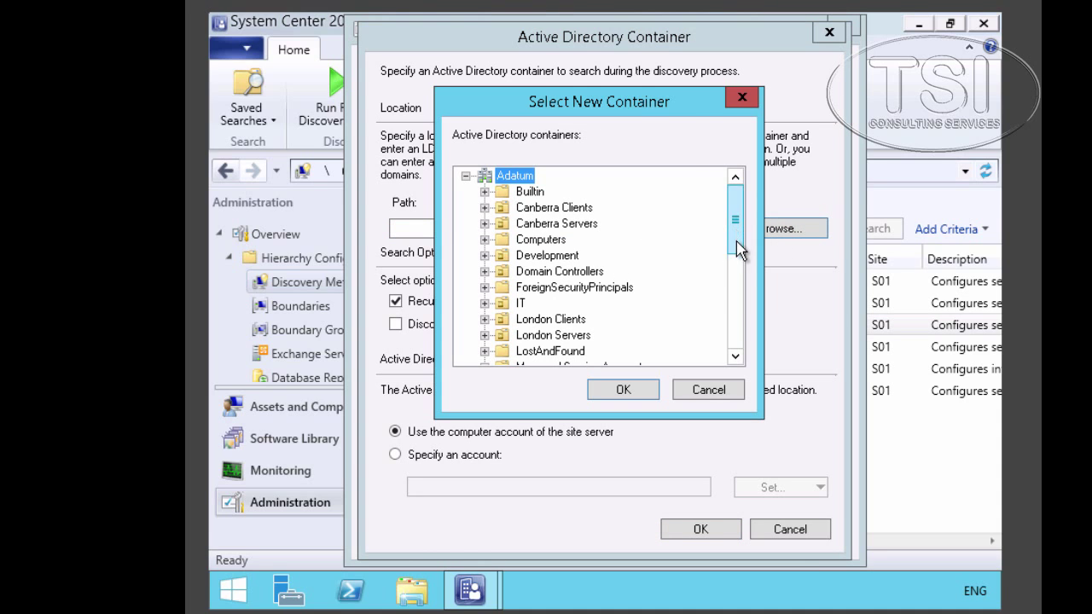
{"action": "scroll", "coordinate": [735, 265], "scroll_direction": "down", "scroll_amount": 3}
{"action": "scroll", "coordinate": [724, 251], "scroll_direction": "up", "scroll_amount": 2}
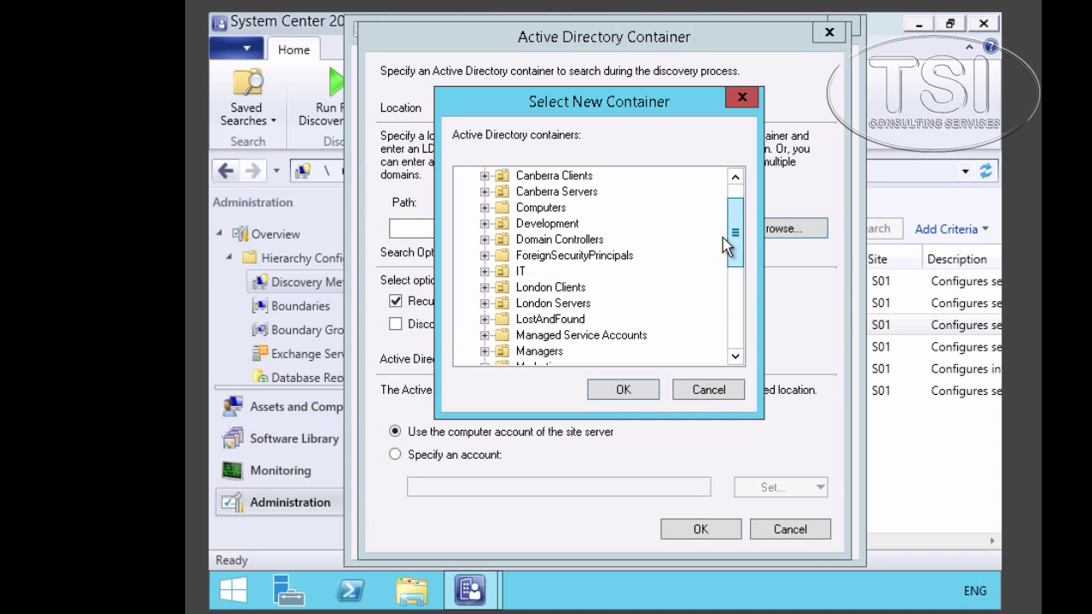
{"action": "scroll", "coordinate": [724, 232], "scroll_direction": "up", "scroll_amount": 1}
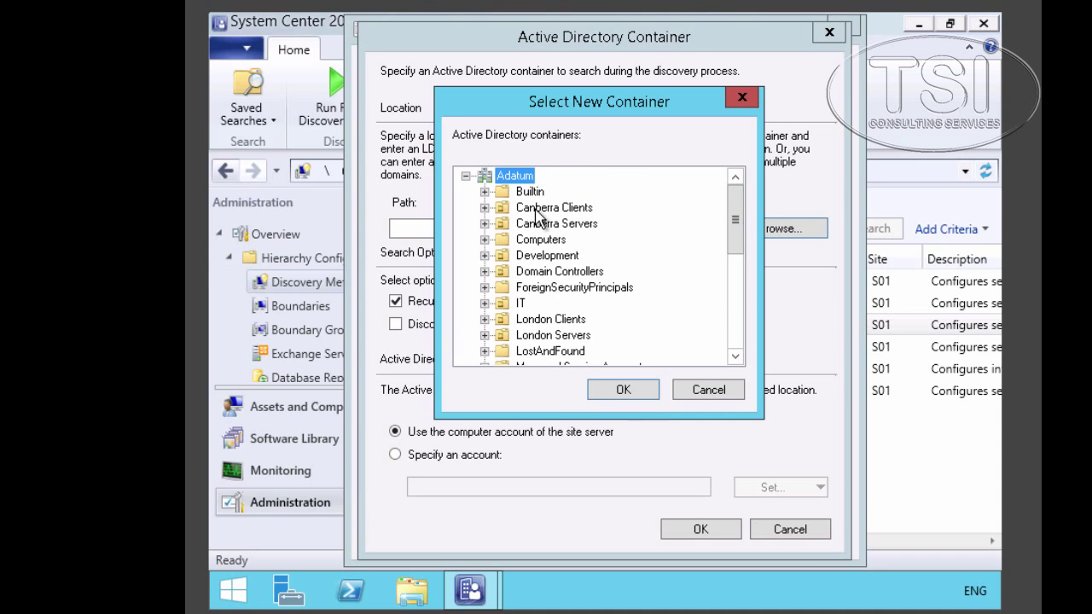
{"action": "left_click", "coordinate": [536, 210]}
{"action": "type", "text": "me"}
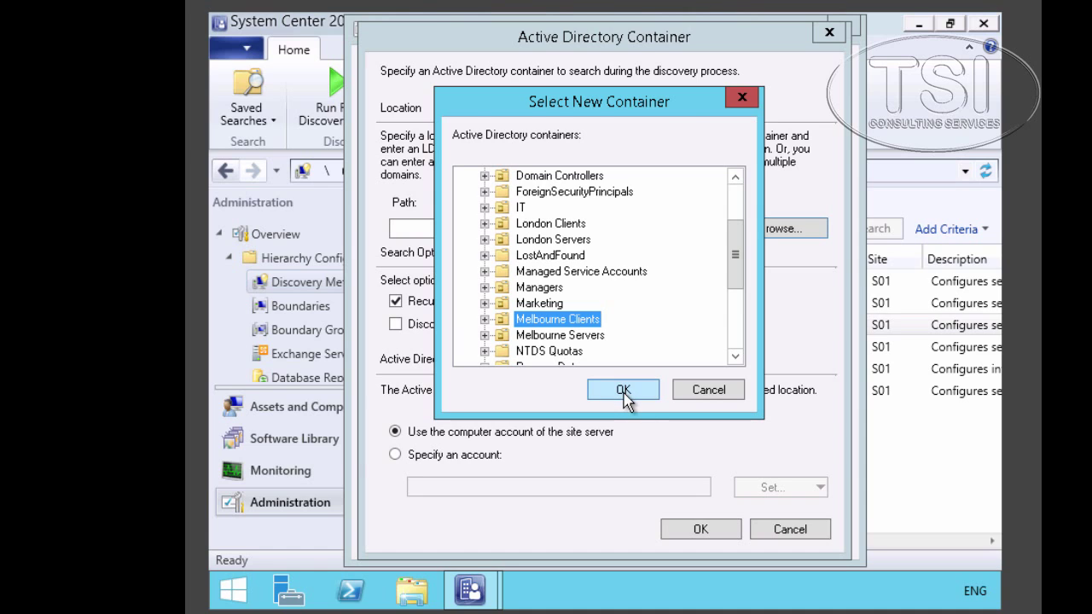
{"action": "left_click", "coordinate": [623, 388]}
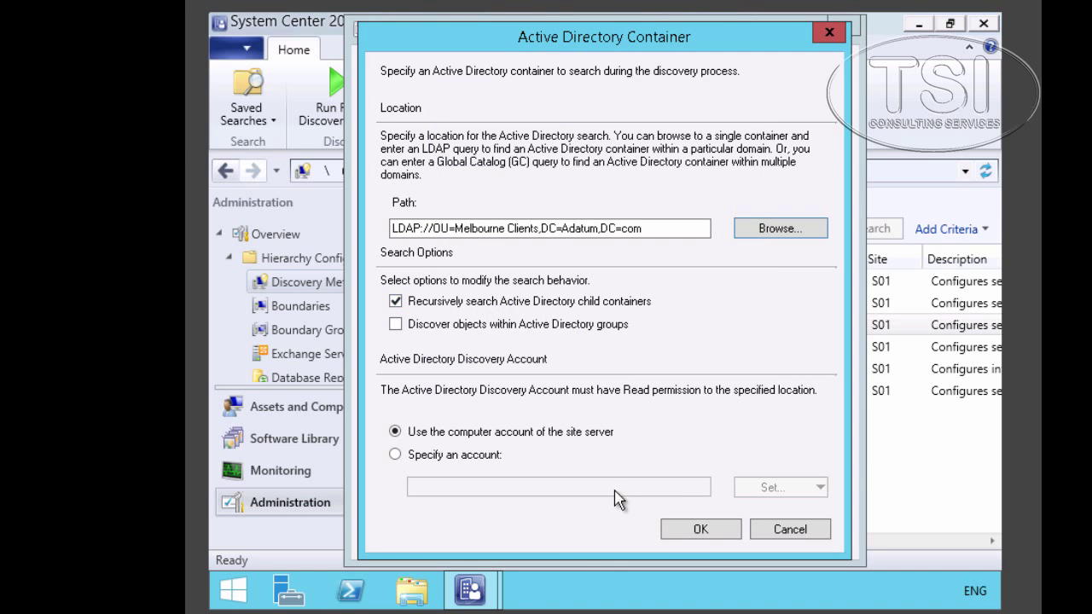
{"action": "left_click", "coordinate": [699, 531]}
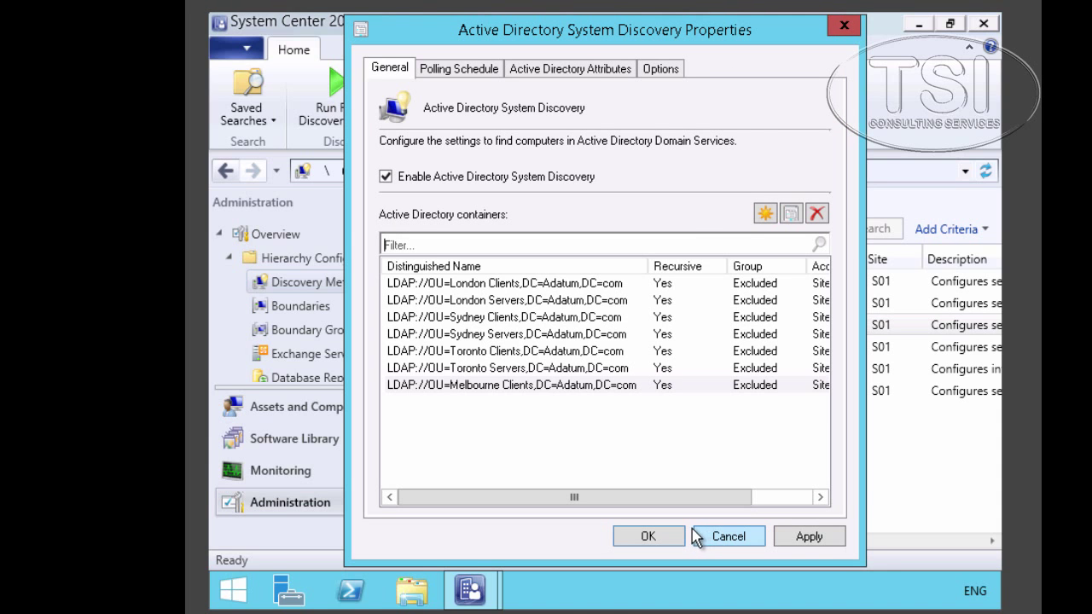
- Add the Melbourne Servers OU as another discovery container
{"action": "left_click", "coordinate": [766, 215]}
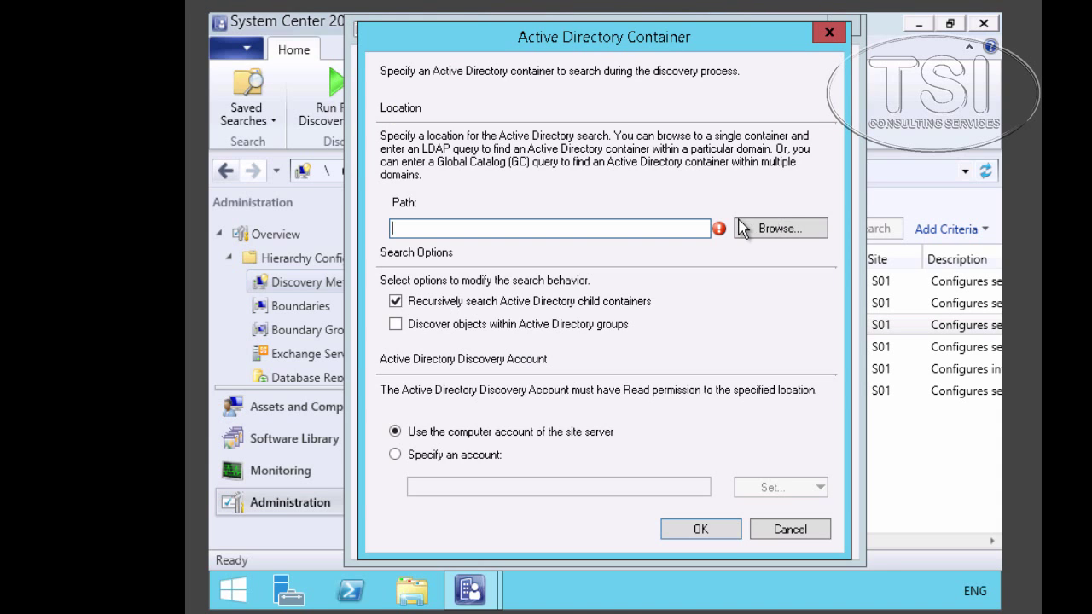
{"action": "left_click", "coordinate": [811, 228]}
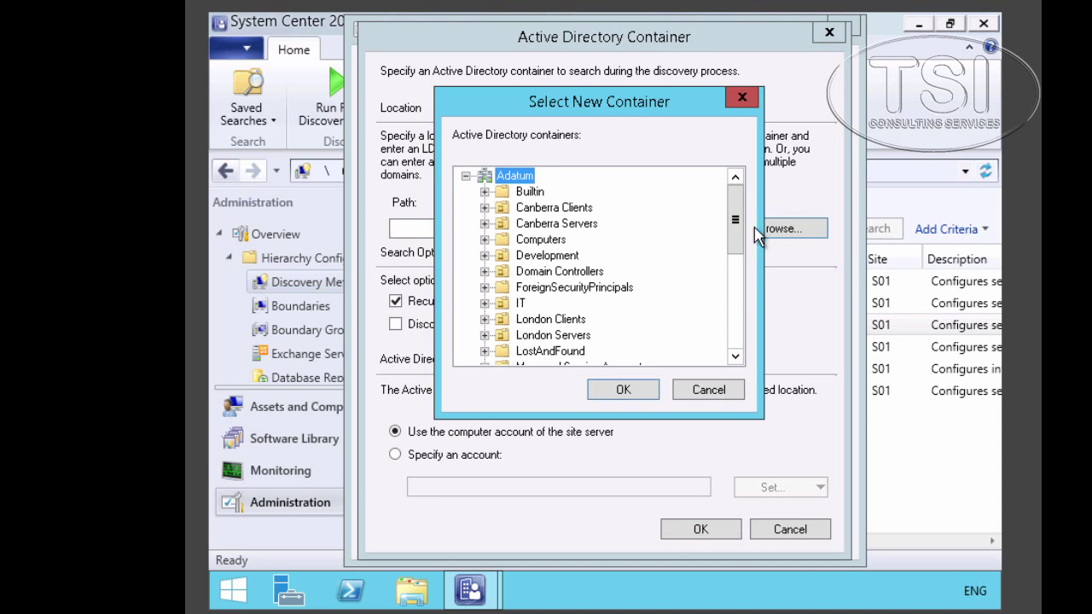
{"action": "scroll", "coordinate": [736, 282], "scroll_direction": "down", "scroll_amount": 3}
{"action": "scroll", "coordinate": [736, 303], "scroll_direction": "down", "scroll_amount": 1}
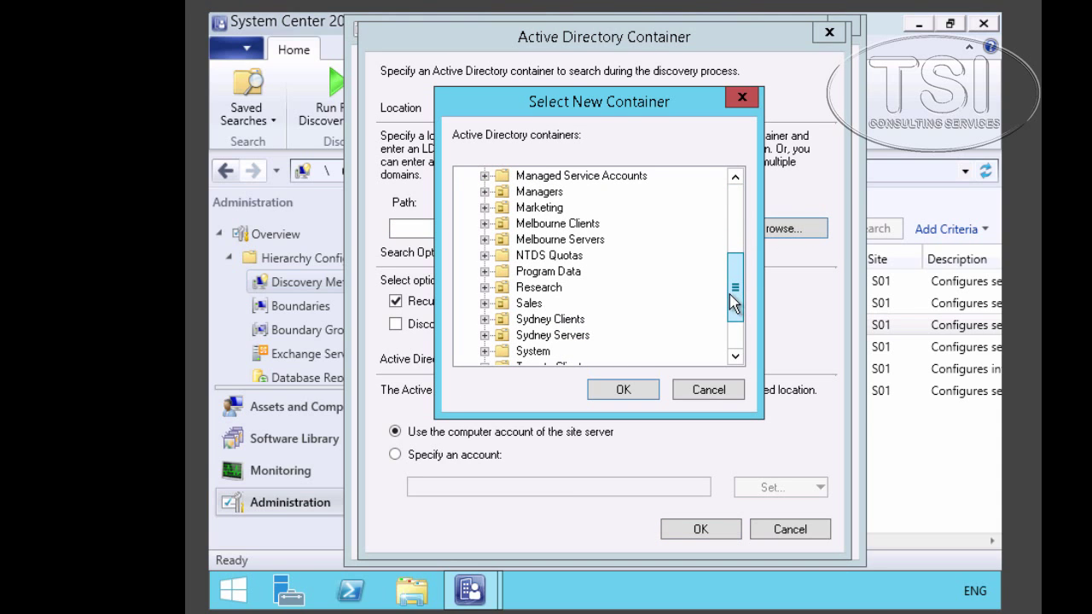
{"action": "left_click", "coordinate": [547, 241]}
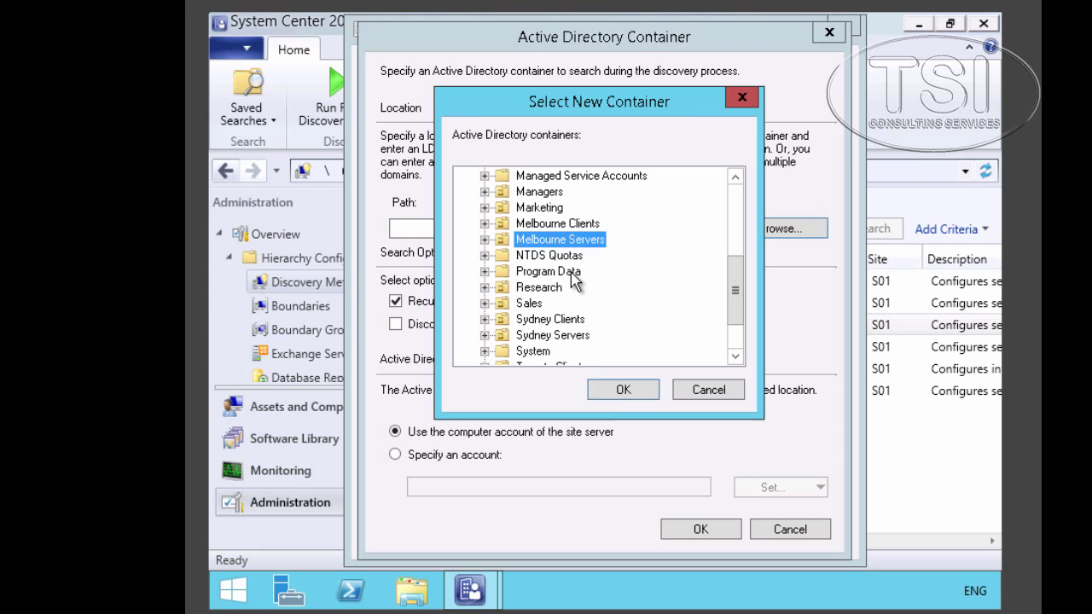
{"action": "left_click", "coordinate": [612, 397]}
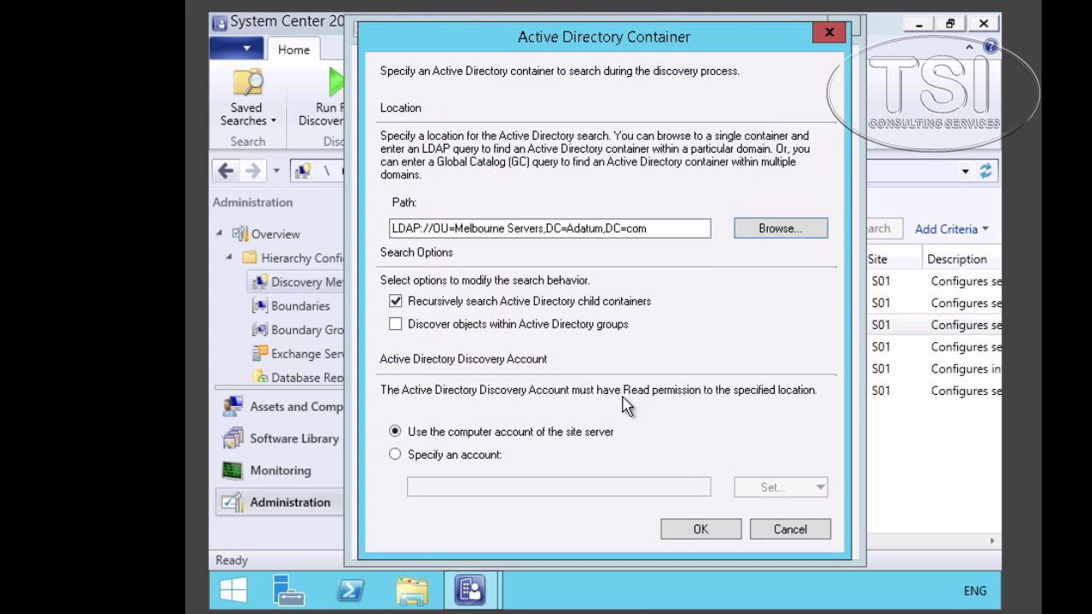
{"action": "left_click", "coordinate": [699, 530]}
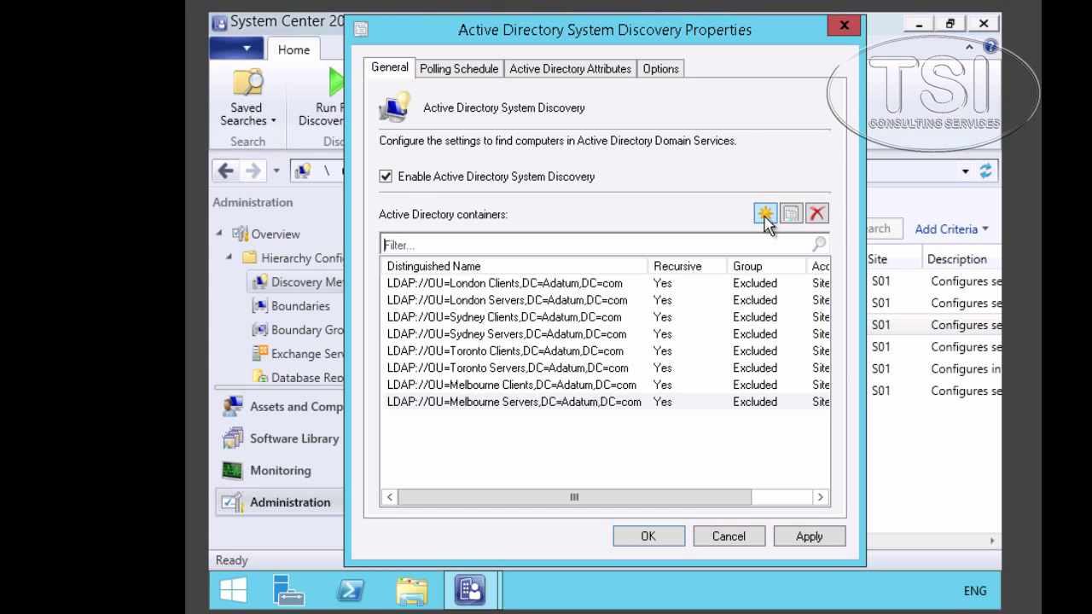
- Add the Canberra Clients and Canberra Servers OUs as discovery containers
{"action": "left_click", "coordinate": [765, 215]}
{"action": "left_click", "coordinate": [750, 234]}
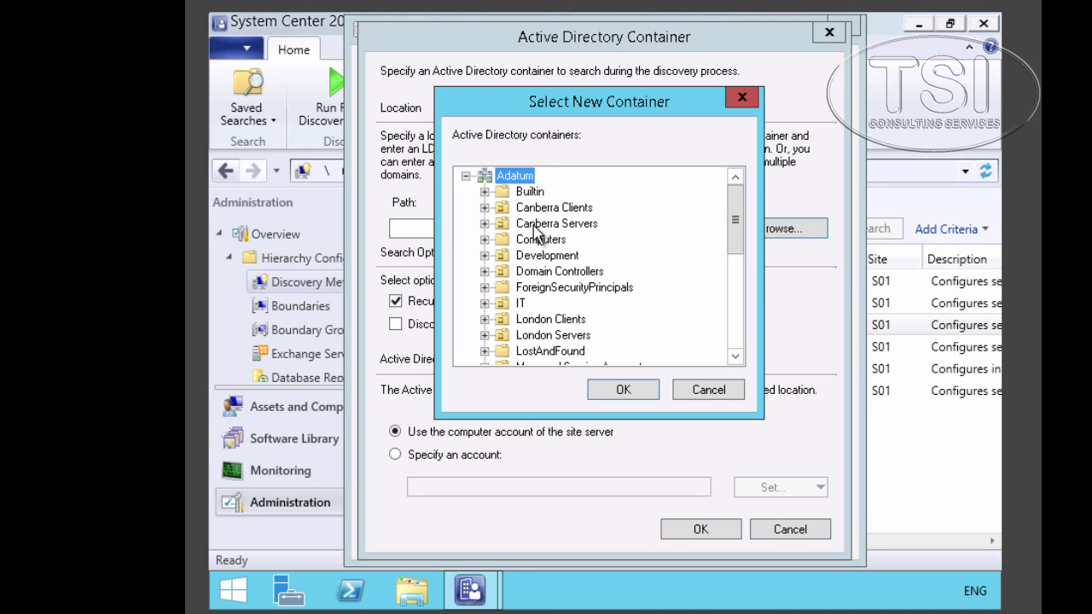
{"action": "left_click", "coordinate": [538, 226]}
{"action": "left_click", "coordinate": [548, 210]}
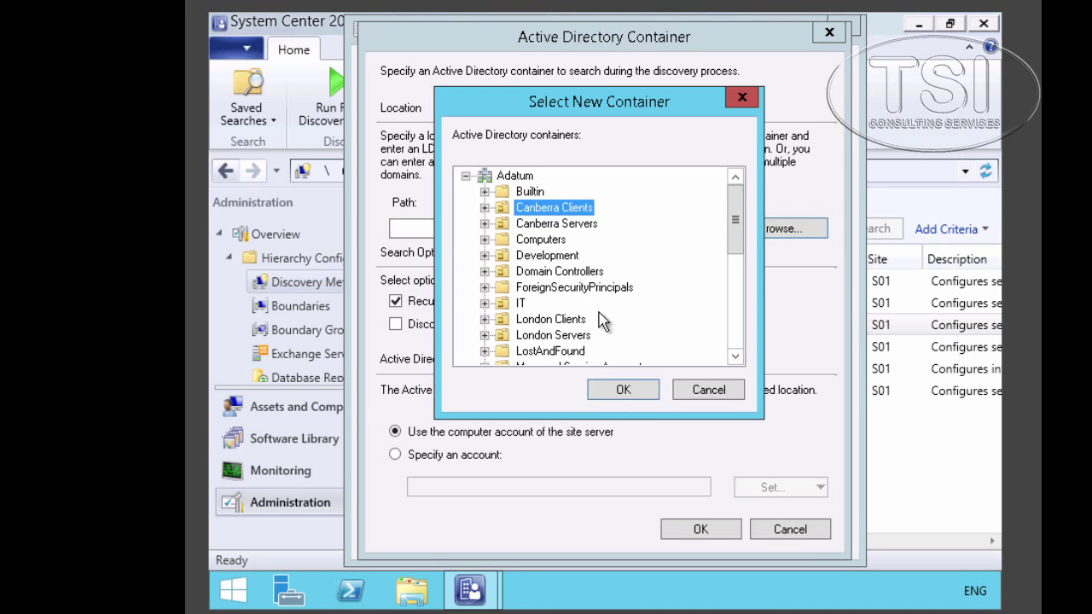
{"action": "left_click", "coordinate": [622, 390]}
{"action": "left_click", "coordinate": [697, 529]}
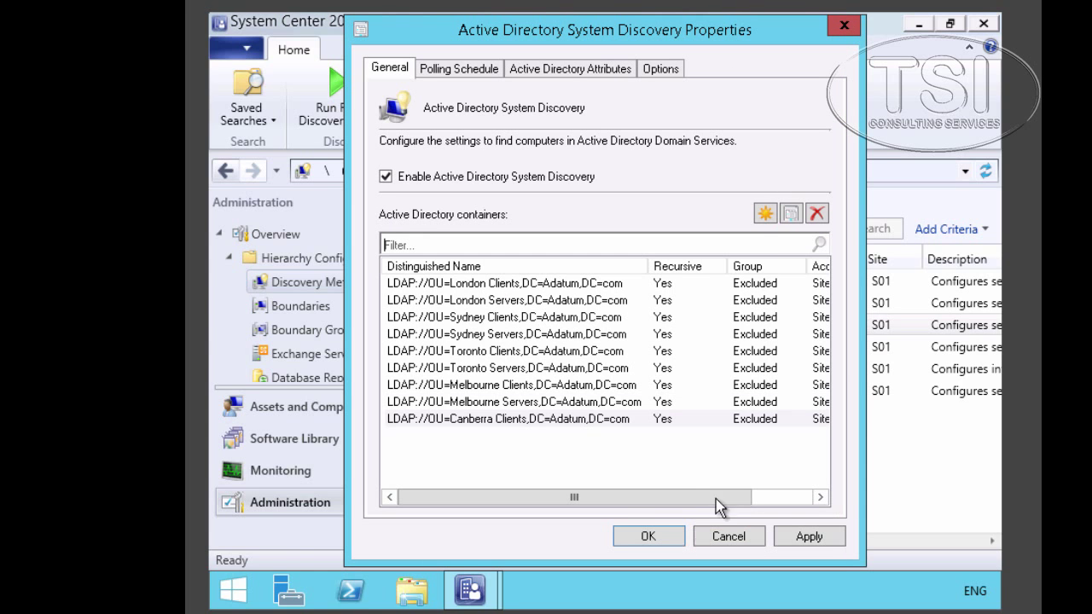
{"action": "left_click", "coordinate": [765, 213]}
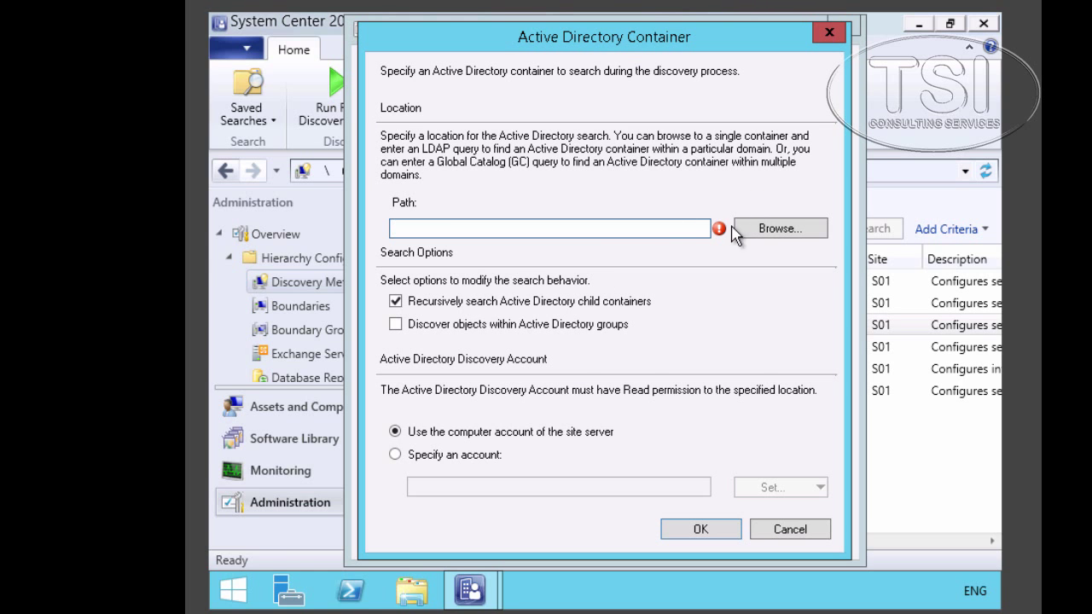
{"action": "left_click", "coordinate": [775, 230]}
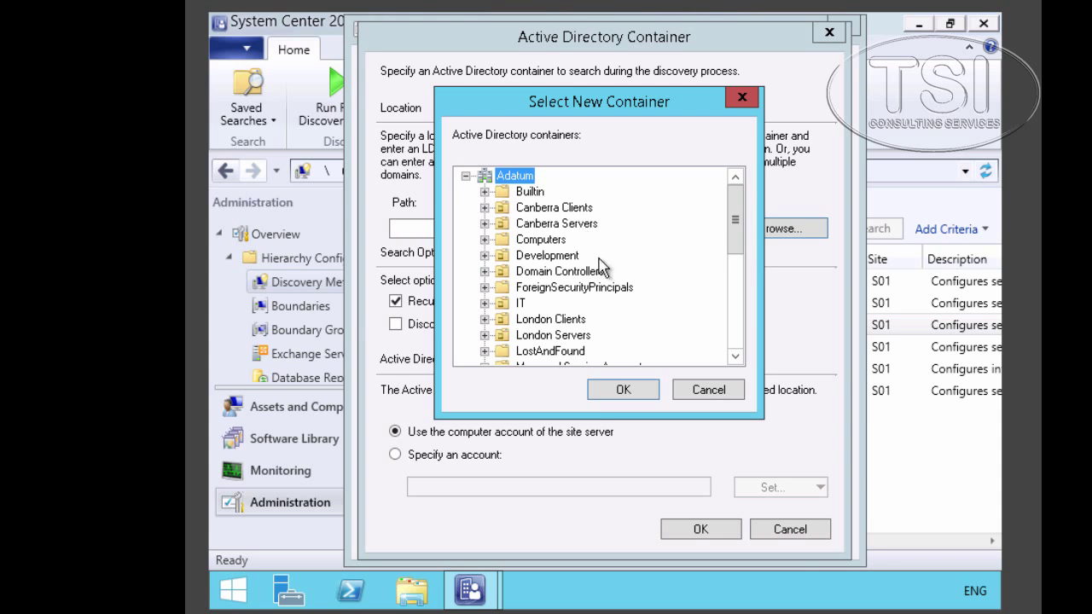
{"action": "left_click", "coordinate": [580, 224]}
{"action": "left_click", "coordinate": [624, 390]}
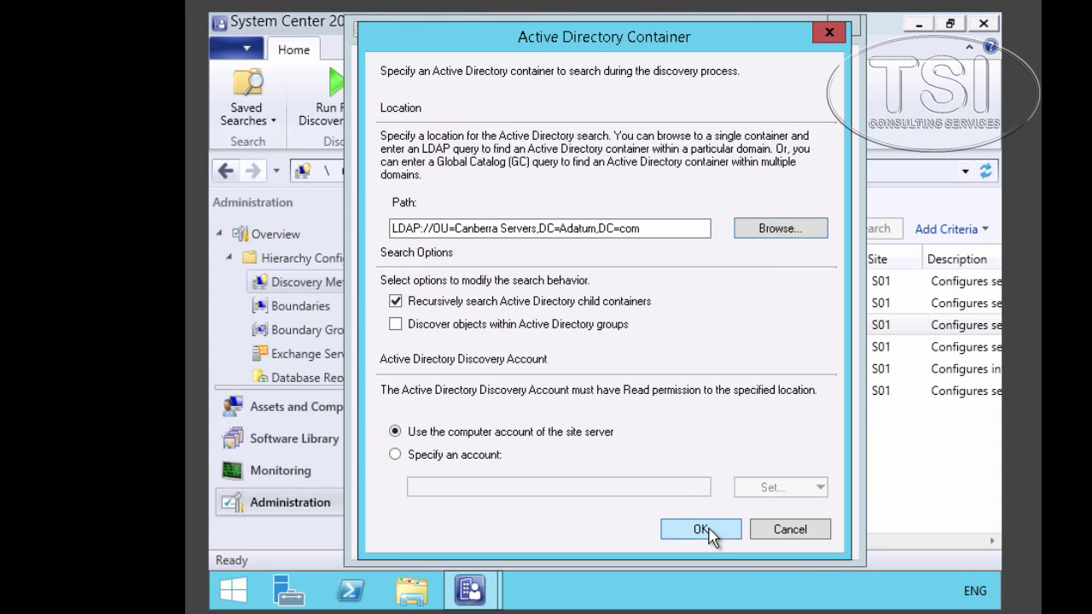
{"action": "left_click", "coordinate": [701, 529]}
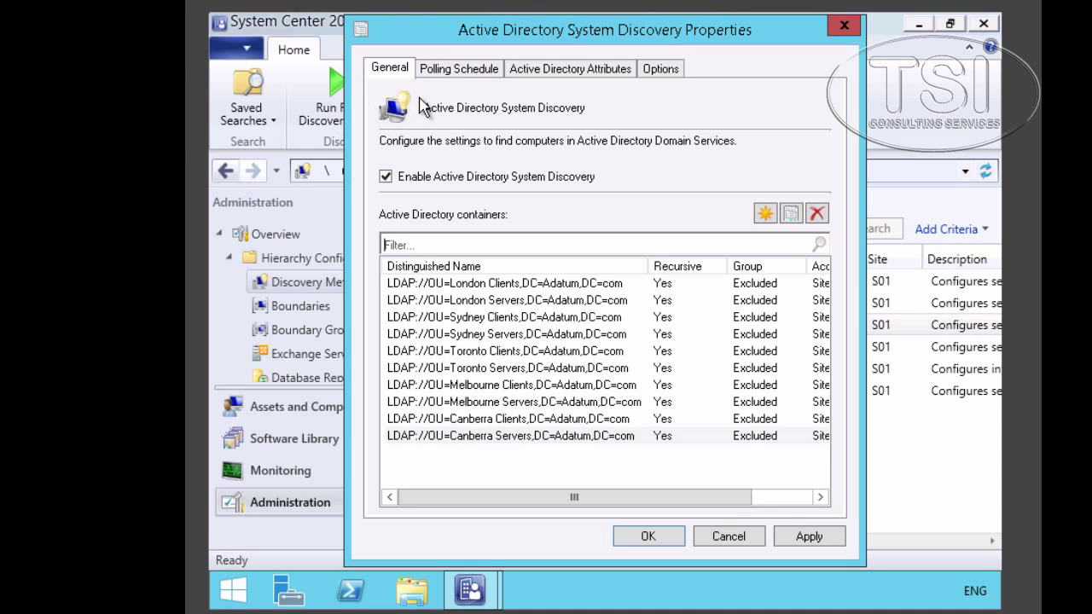
- Set System Discovery's full polling schedule to recur every 5 days and save
{"action": "left_click", "coordinate": [446, 74]}
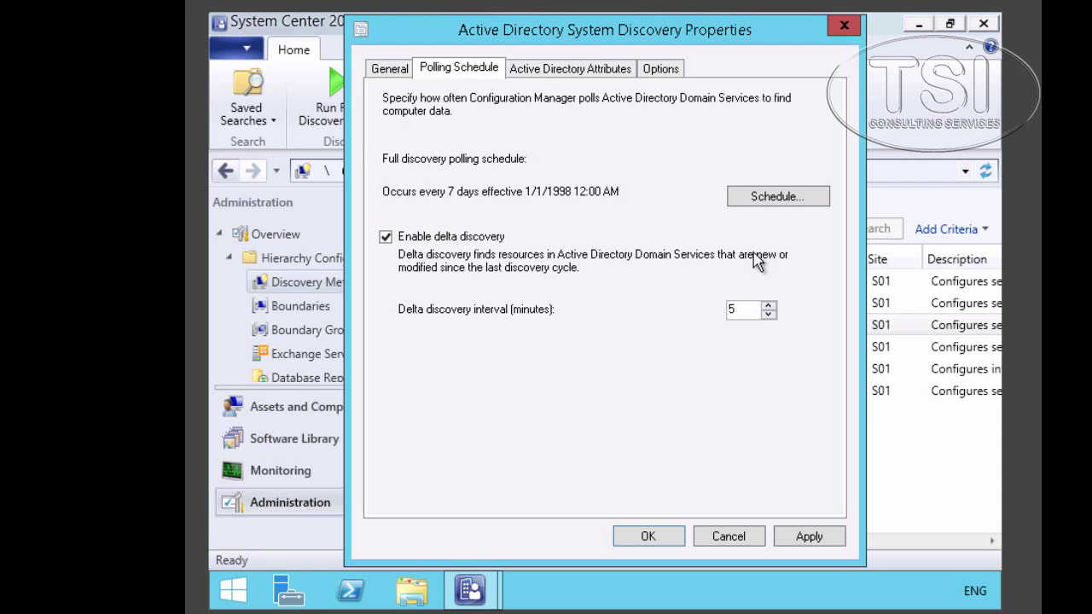
{"action": "left_click", "coordinate": [774, 198]}
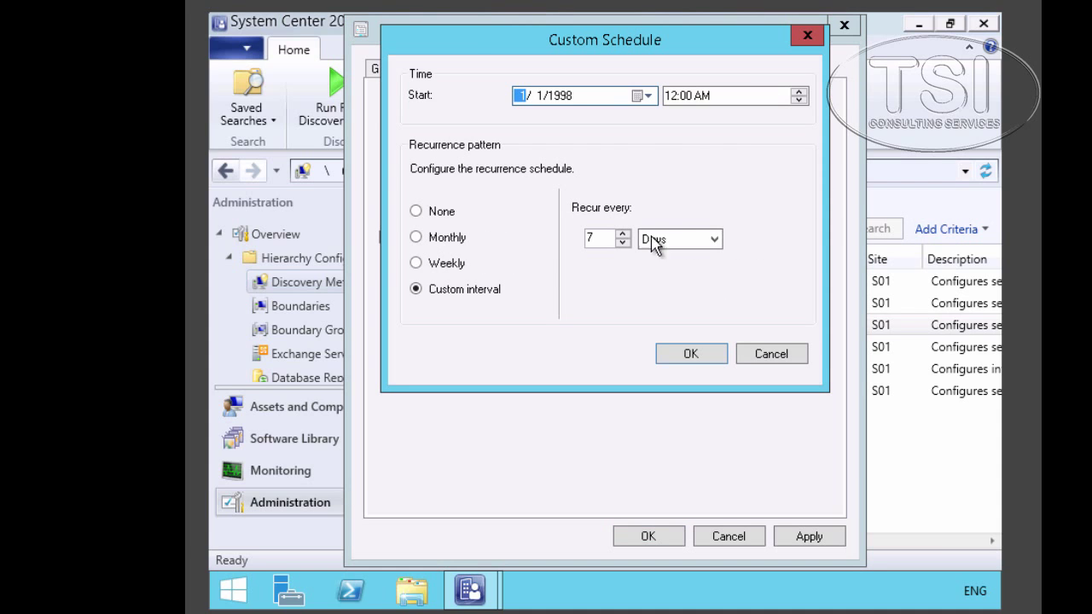
{"action": "left_click", "coordinate": [623, 244]}
{"action": "left_click", "coordinate": [628, 244]}
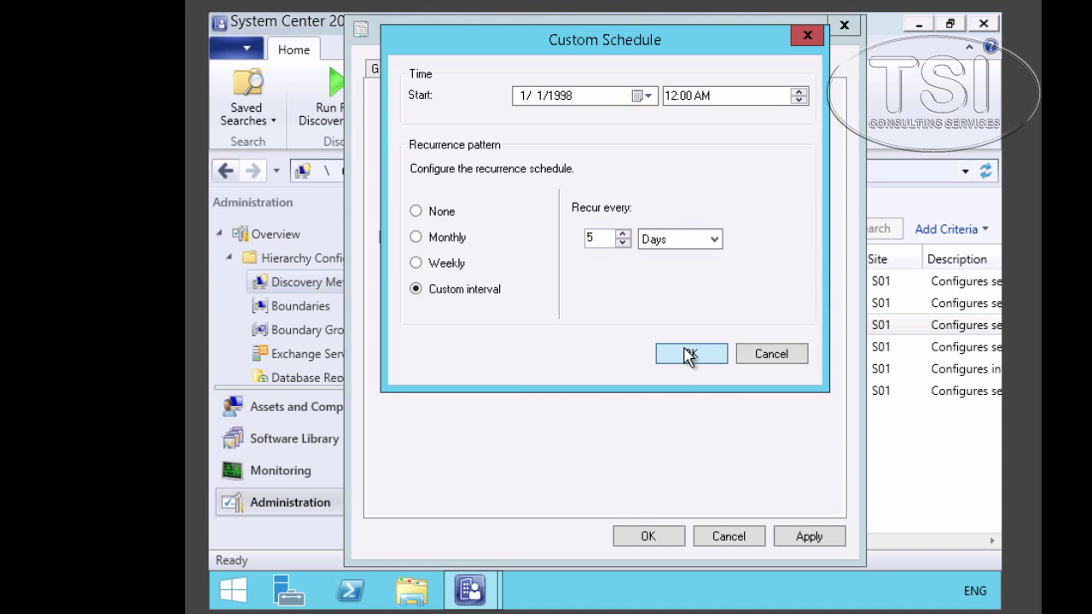
{"action": "left_click", "coordinate": [689, 354]}
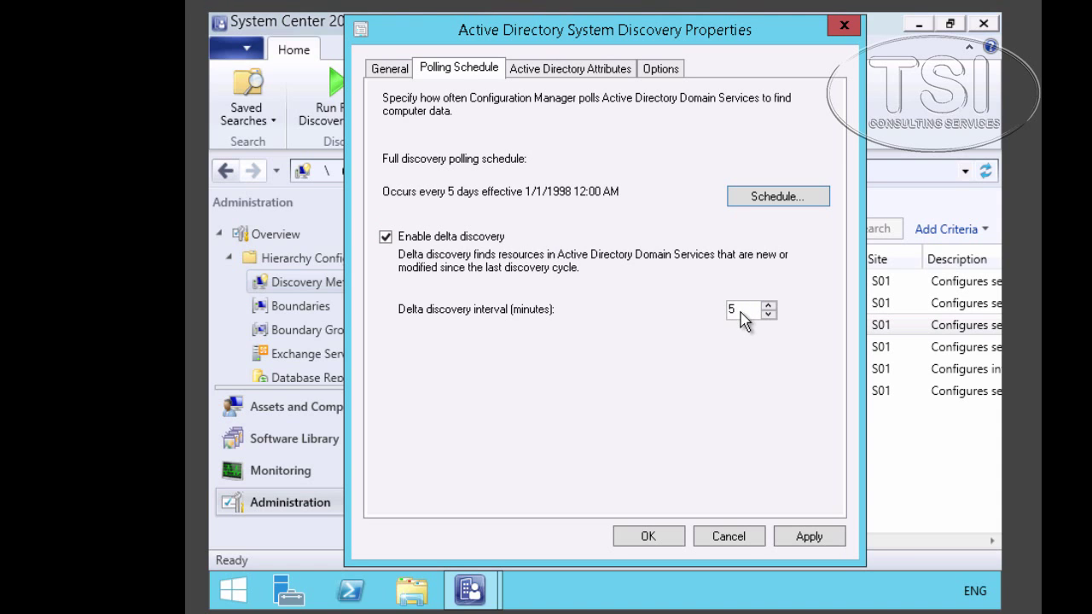
{"action": "left_click", "coordinate": [658, 540]}
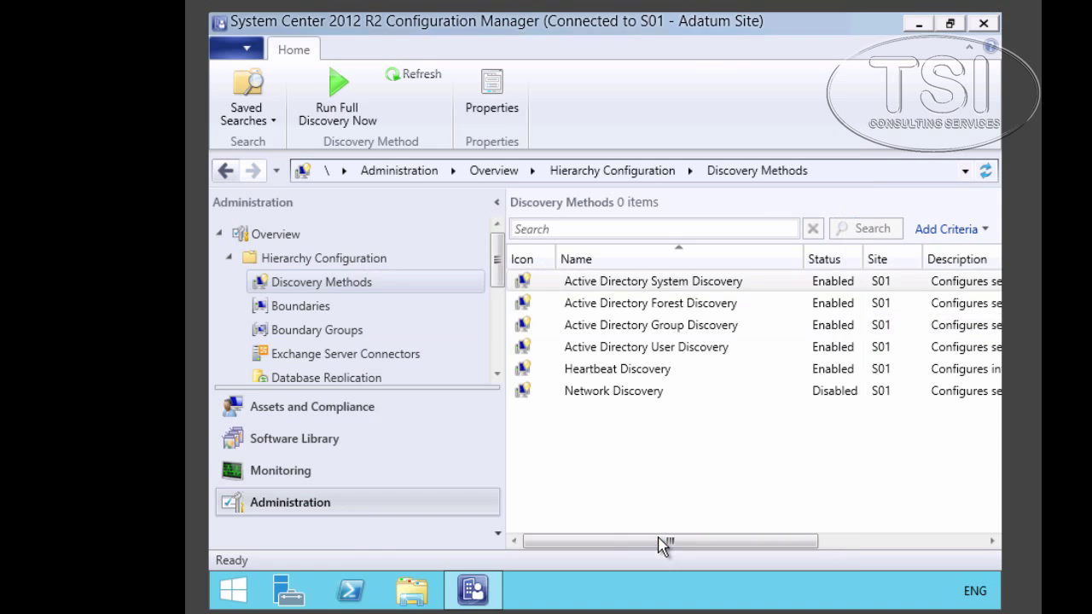
- Run full System Discovery now, then show the Hierarchy Configuration overview
{"action": "left_click", "coordinate": [338, 106]}
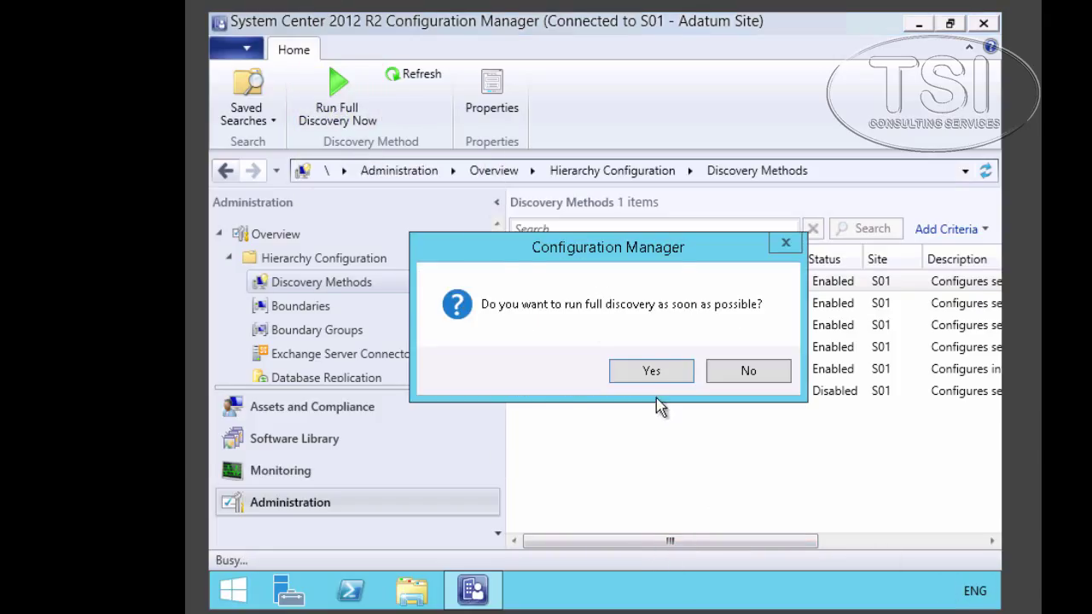
{"action": "left_click", "coordinate": [646, 371]}
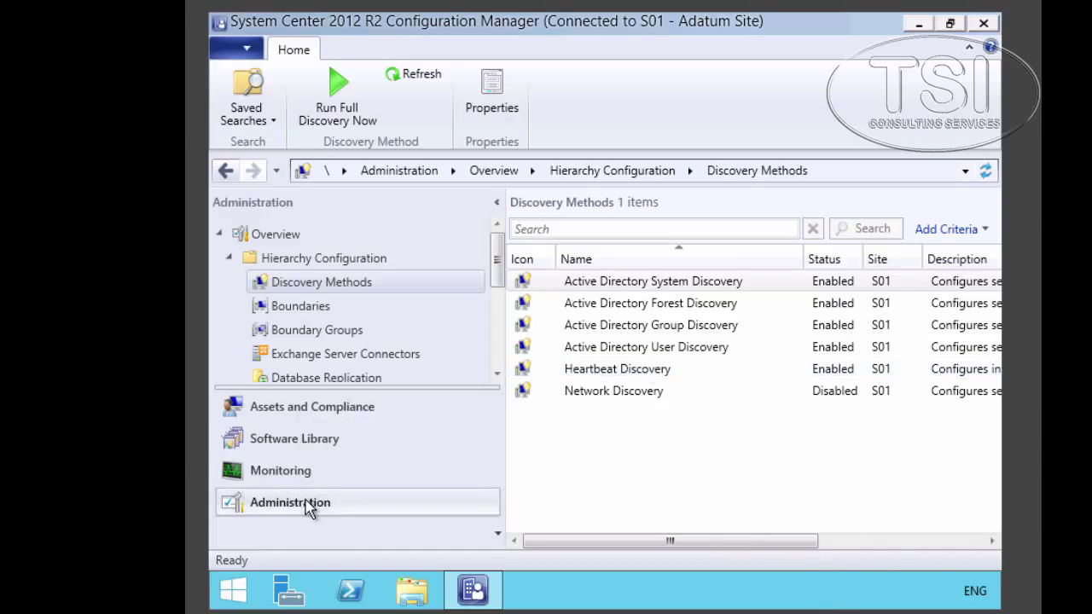
{"action": "left_click", "coordinate": [309, 260]}
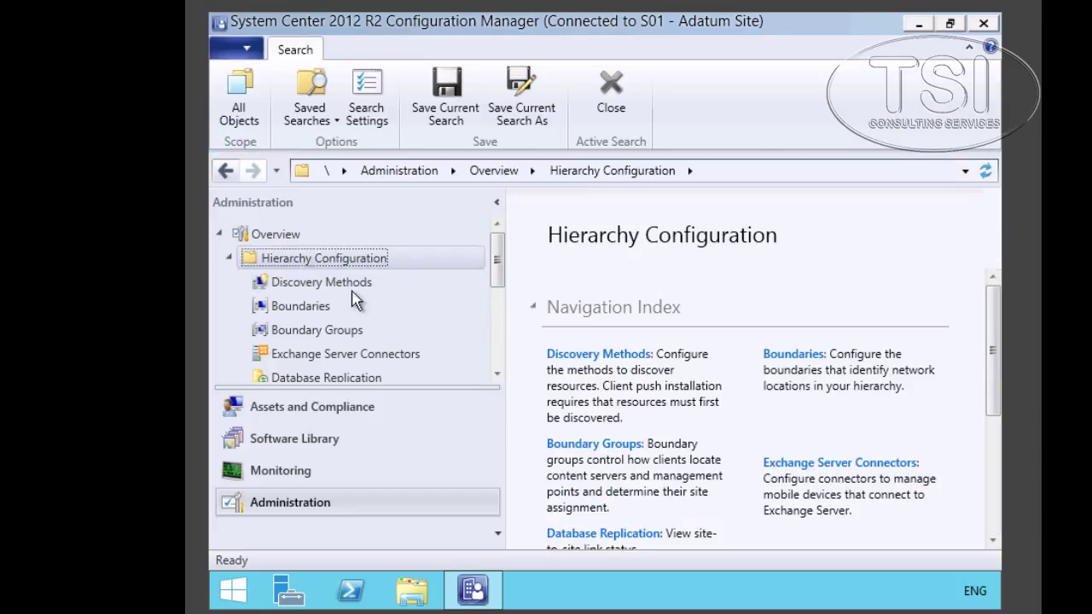
- Add the Adatum domain root as an Active Directory User Discovery container
{"action": "left_click", "coordinate": [319, 288]}
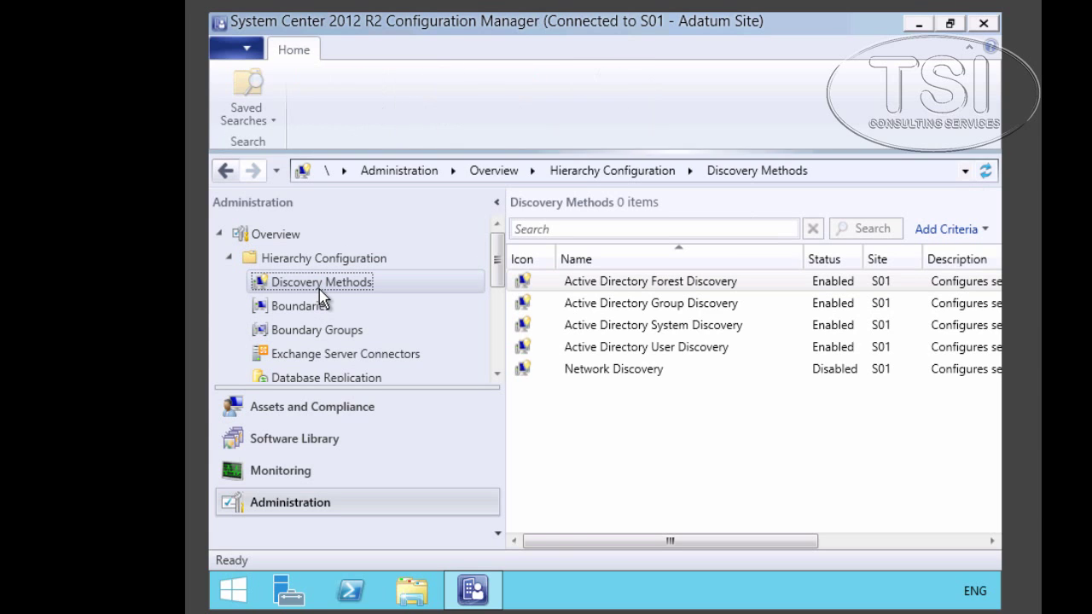
{"action": "double_click", "coordinate": [673, 354]}
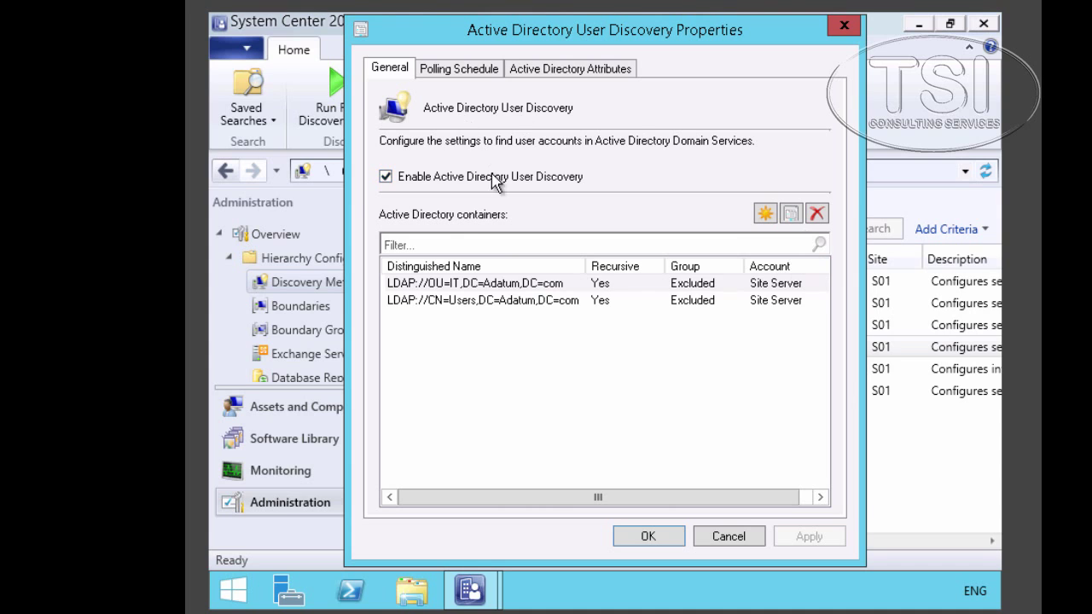
{"action": "left_click", "coordinate": [766, 213]}
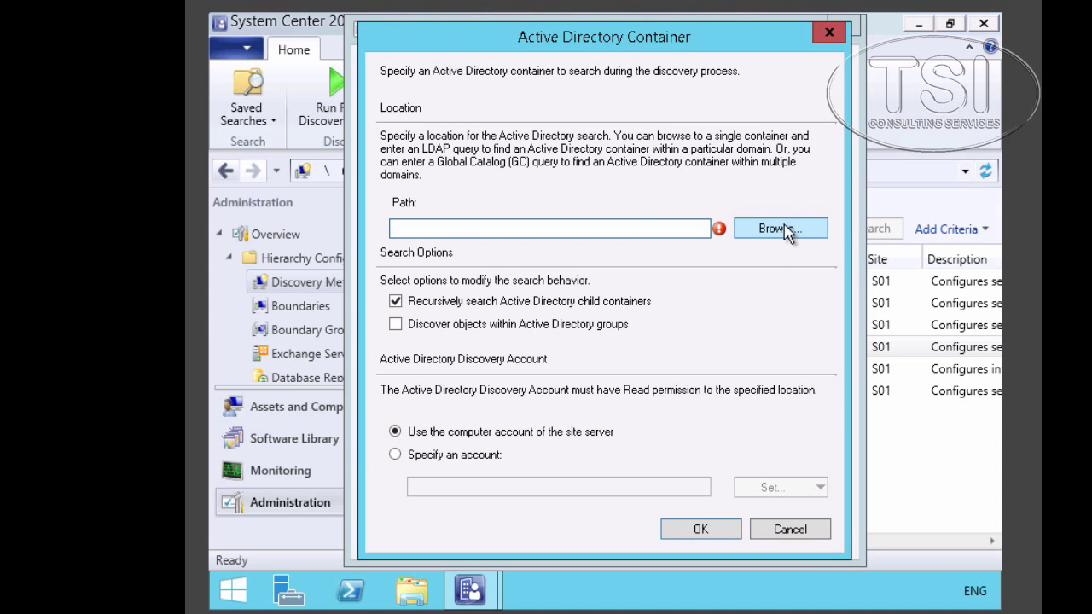
{"action": "left_click", "coordinate": [785, 227]}
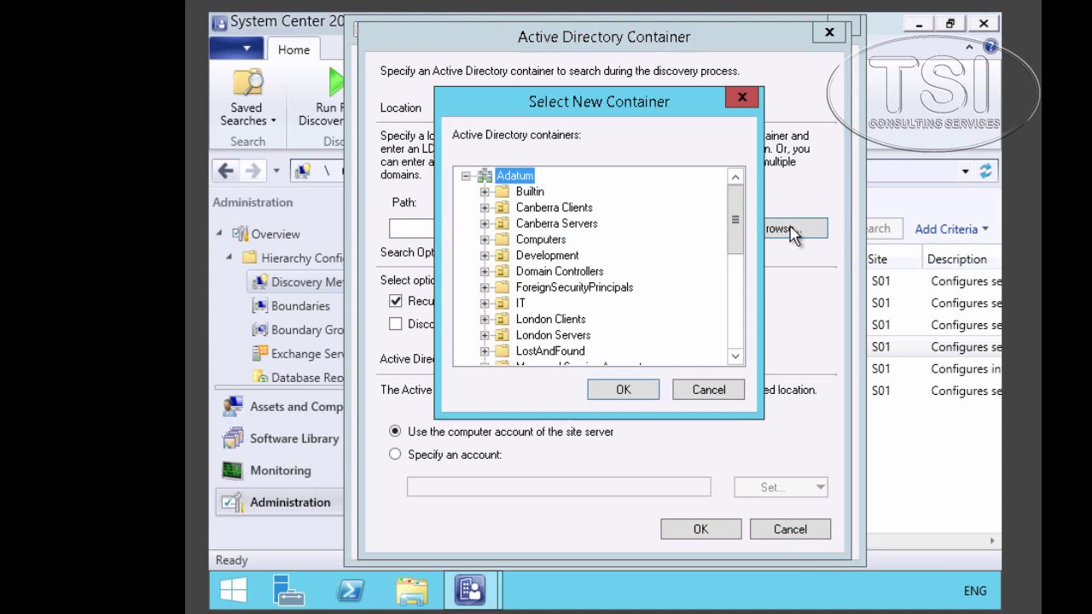
{"action": "left_click", "coordinate": [622, 392]}
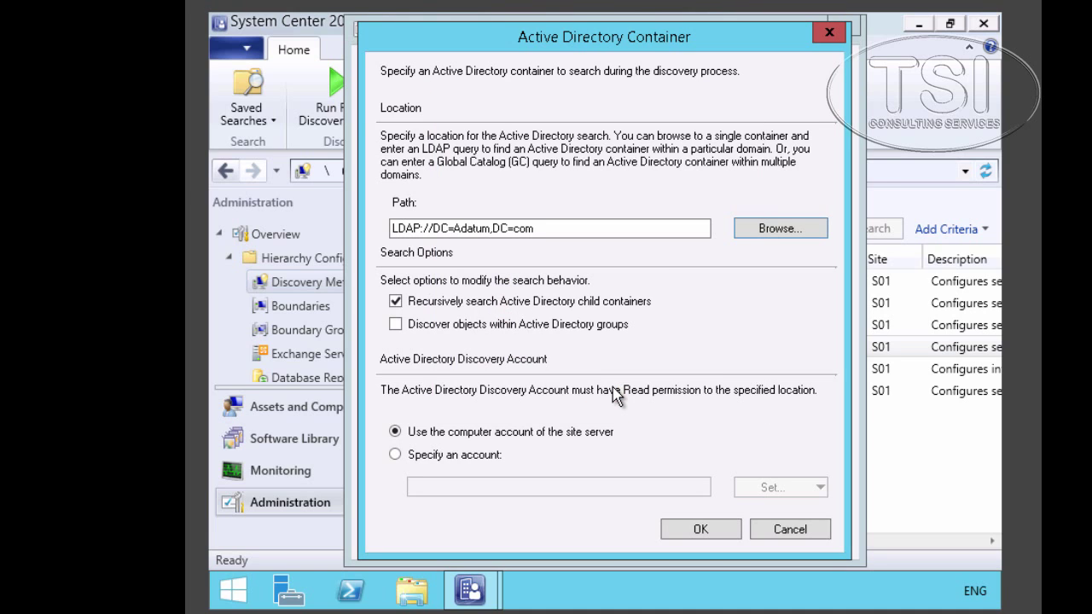
{"action": "left_click", "coordinate": [699, 530]}
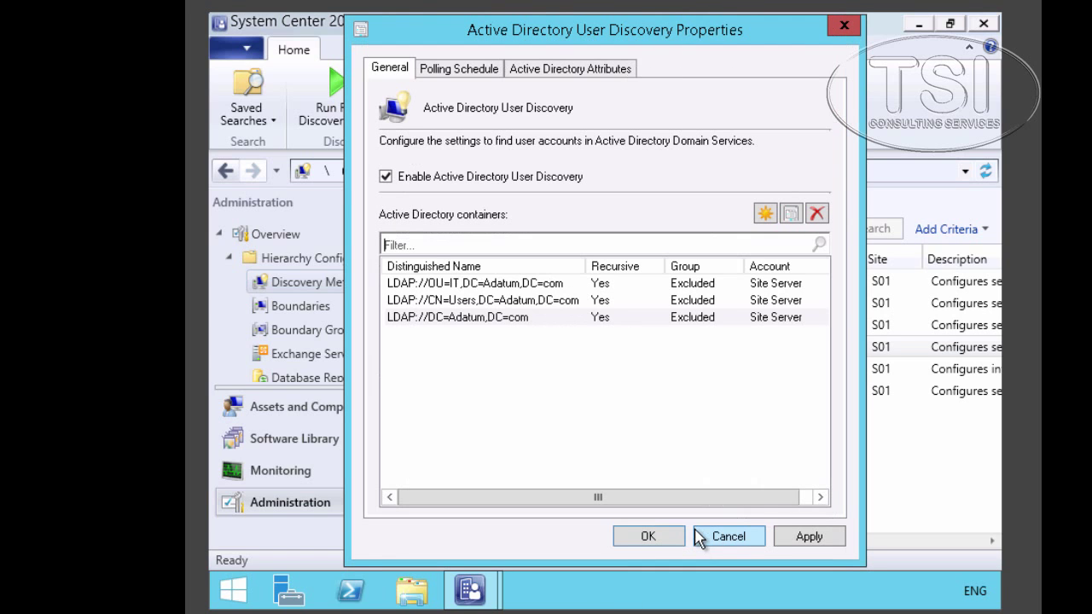
- Set User Discovery's full polling schedule to every 3 days
{"action": "left_click", "coordinate": [474, 74]}
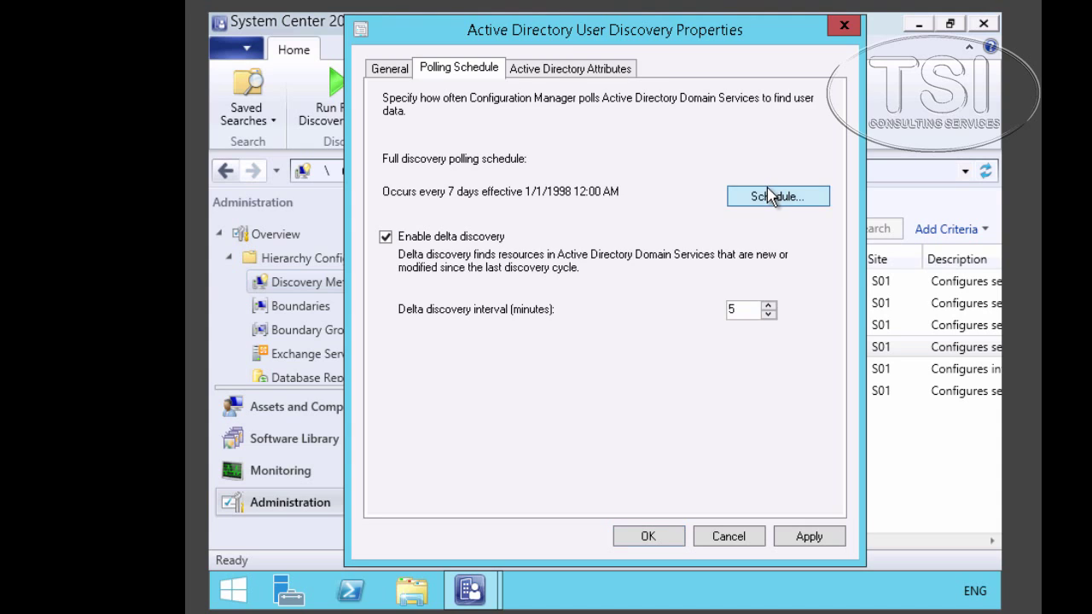
{"action": "left_click", "coordinate": [770, 196]}
{"action": "left_click", "coordinate": [623, 243]}
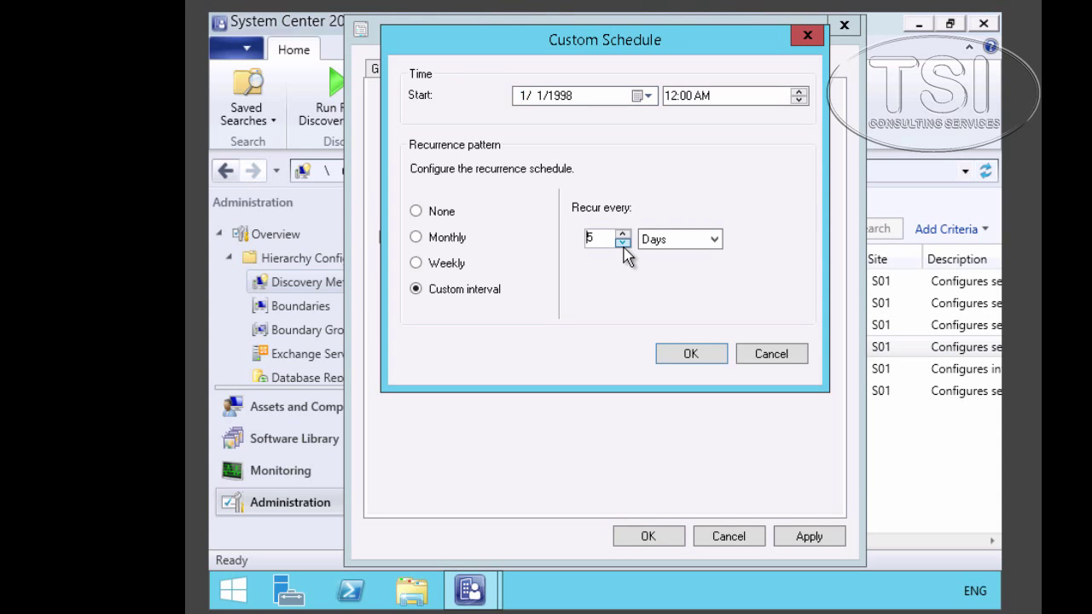
{"action": "left_click", "coordinate": [688, 354]}
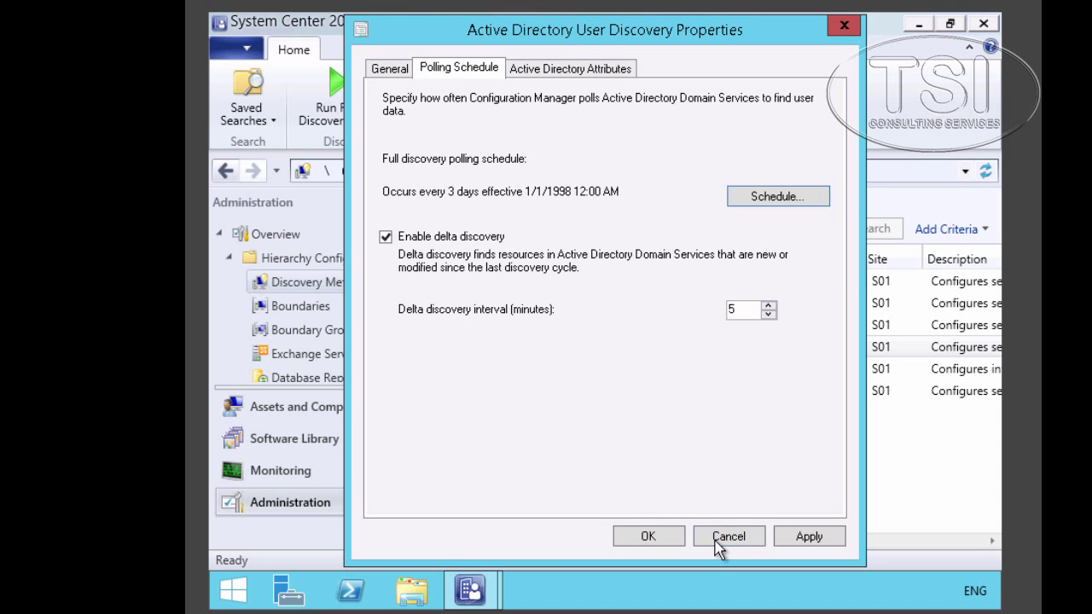
{"action": "left_click", "coordinate": [562, 72]}
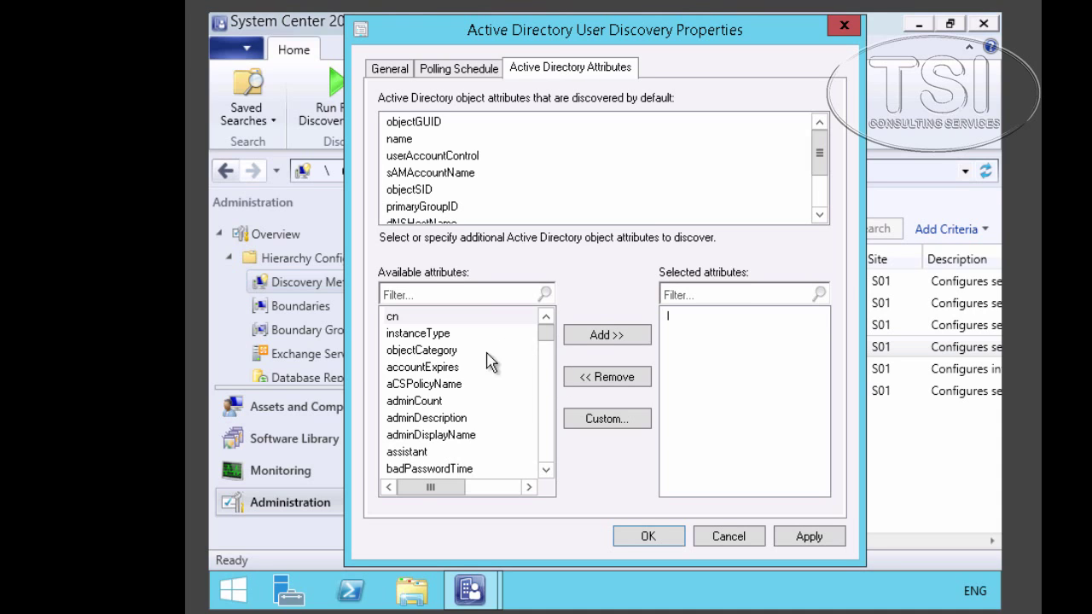
- Add the department attribute to User Discovery and save the settings
{"action": "key", "text": "d"}
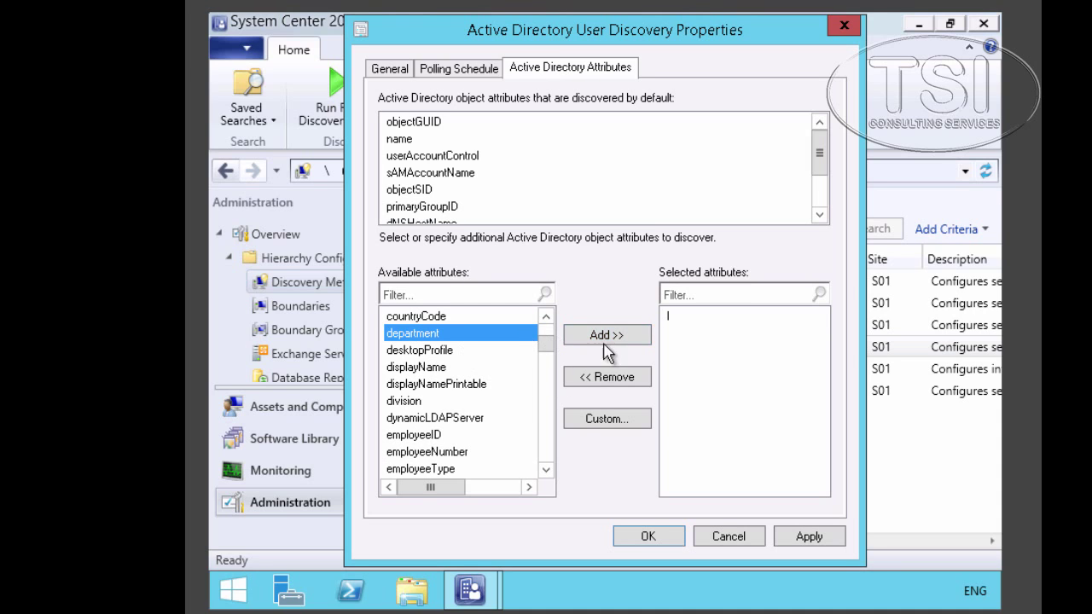
{"action": "left_click", "coordinate": [612, 340]}
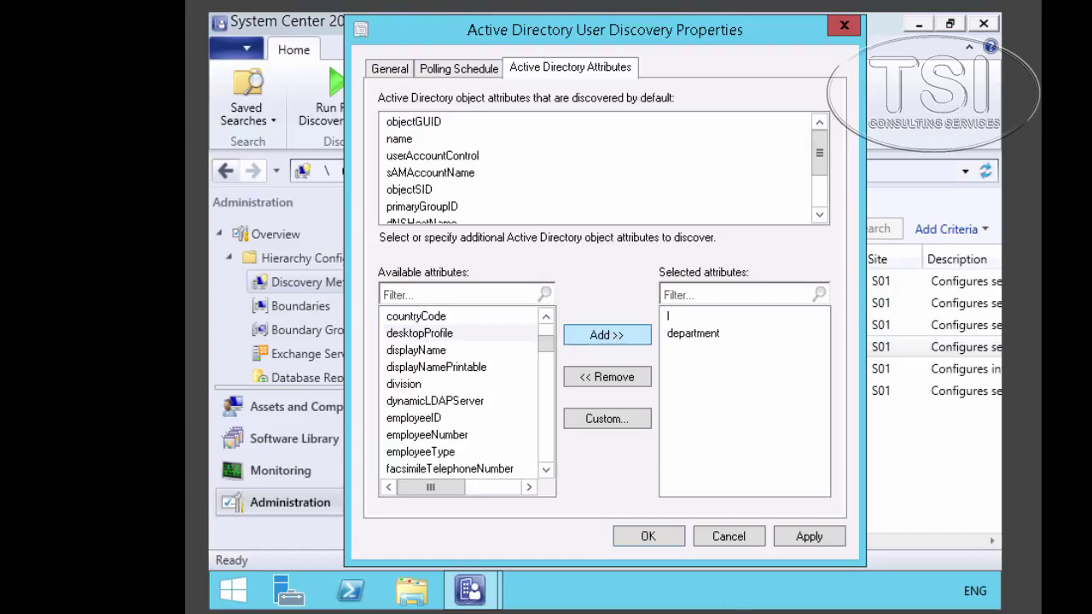
{"action": "left_click", "coordinate": [648, 537]}
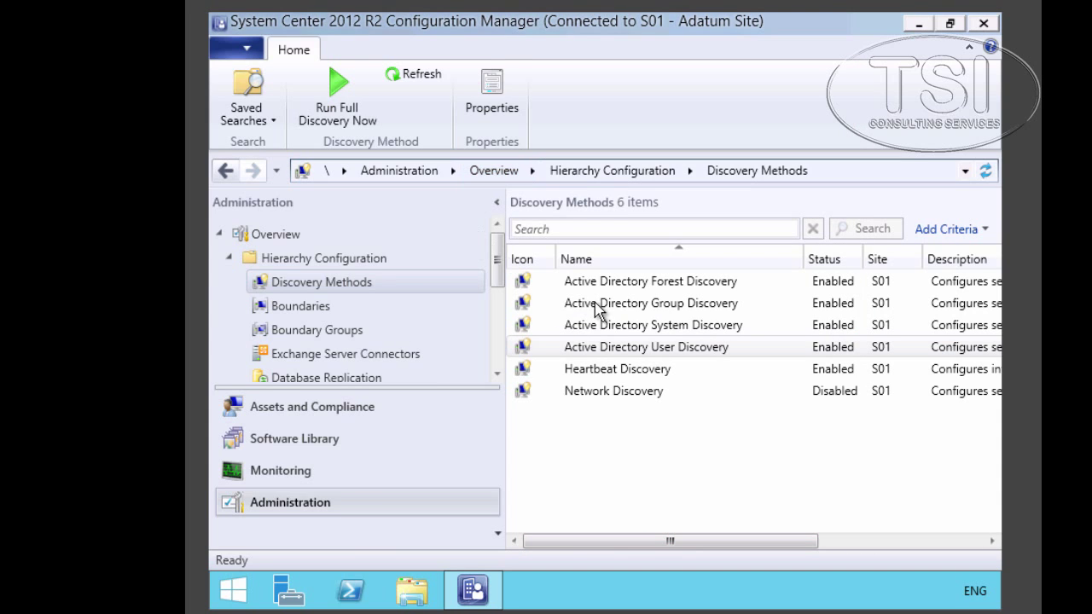
- Run a full Active Directory User Discovery now
{"action": "left_click", "coordinate": [672, 352]}
{"action": "right_click", "coordinate": [671, 352]}
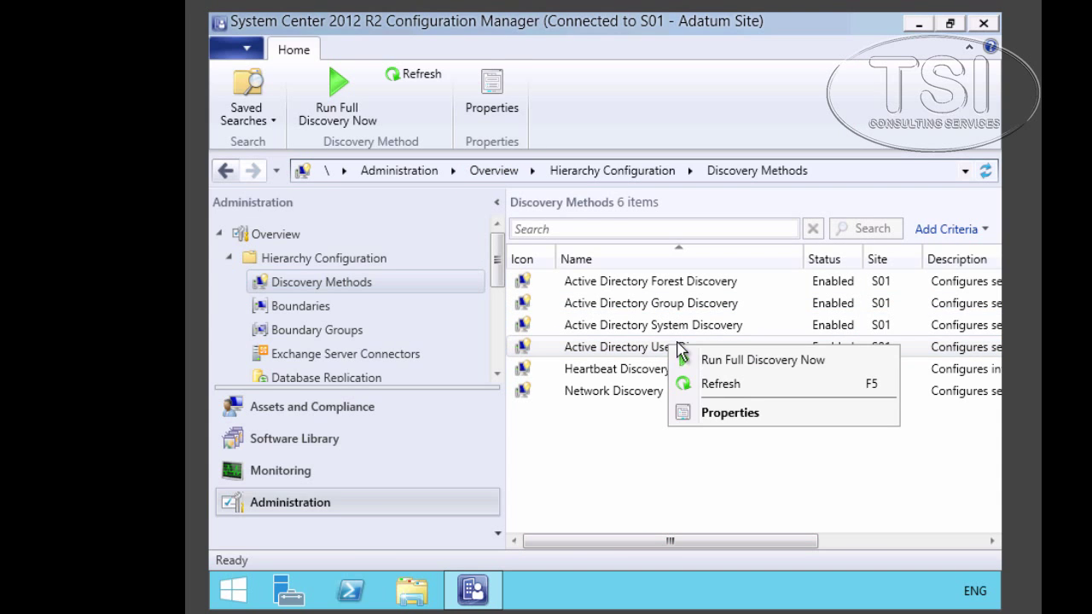
{"action": "left_click", "coordinate": [707, 362]}
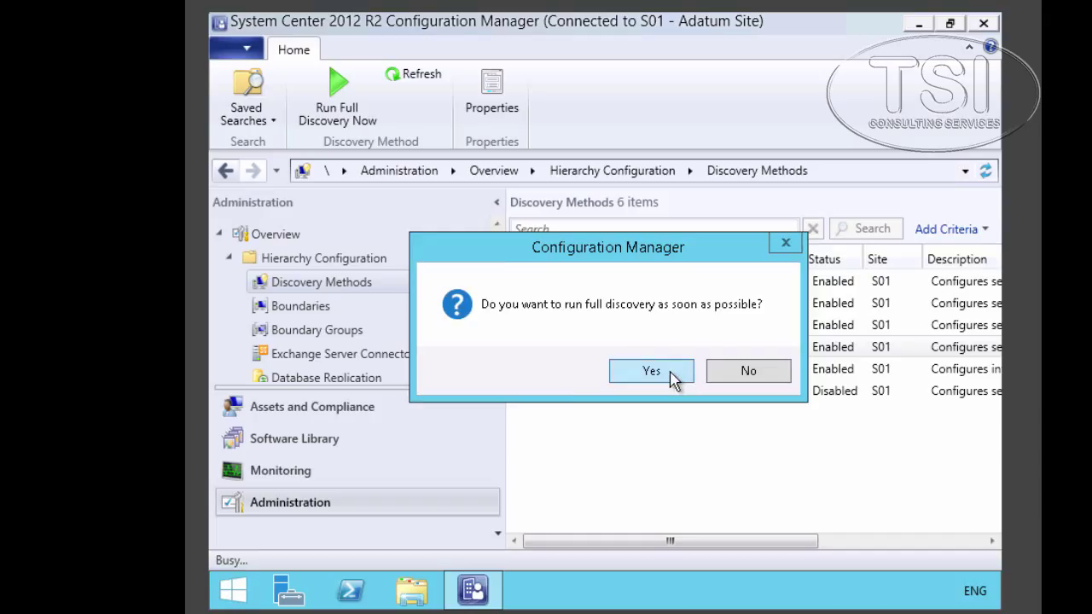
{"action": "left_click", "coordinate": [675, 376]}
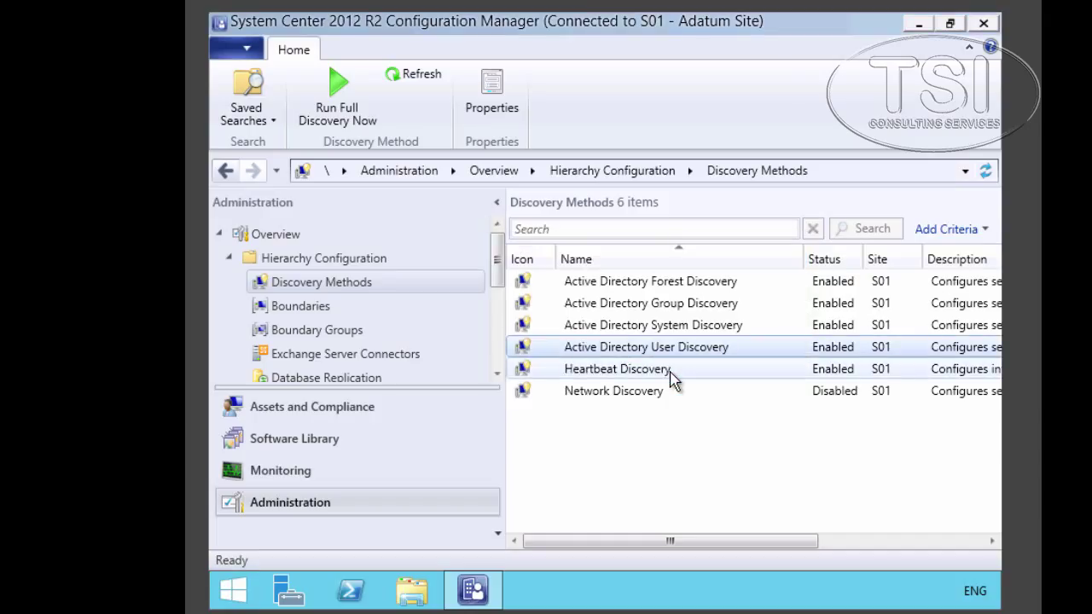
- Review TOR-CL2's discovery data in its device properties, then show the 404 discovered users
{"action": "left_click", "coordinate": [349, 413]}
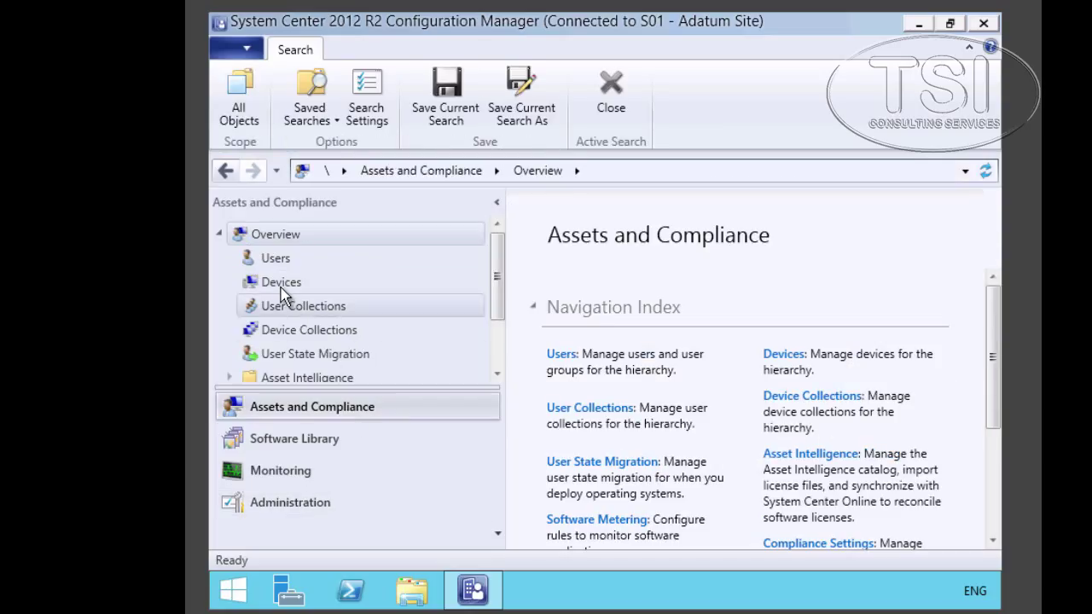
{"action": "left_click", "coordinate": [283, 290]}
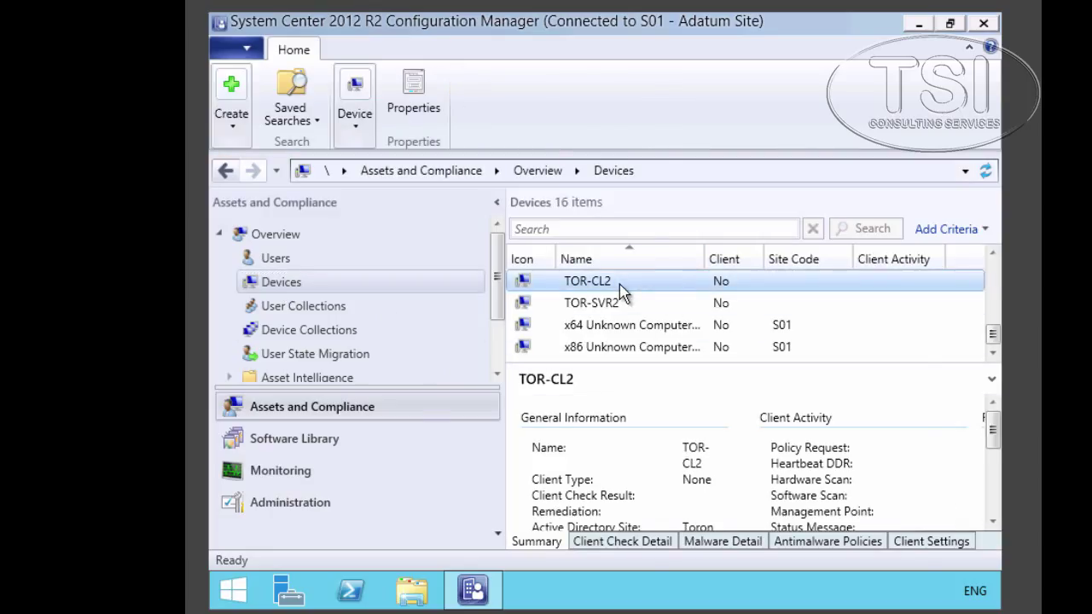
{"action": "right_click", "coordinate": [623, 287]}
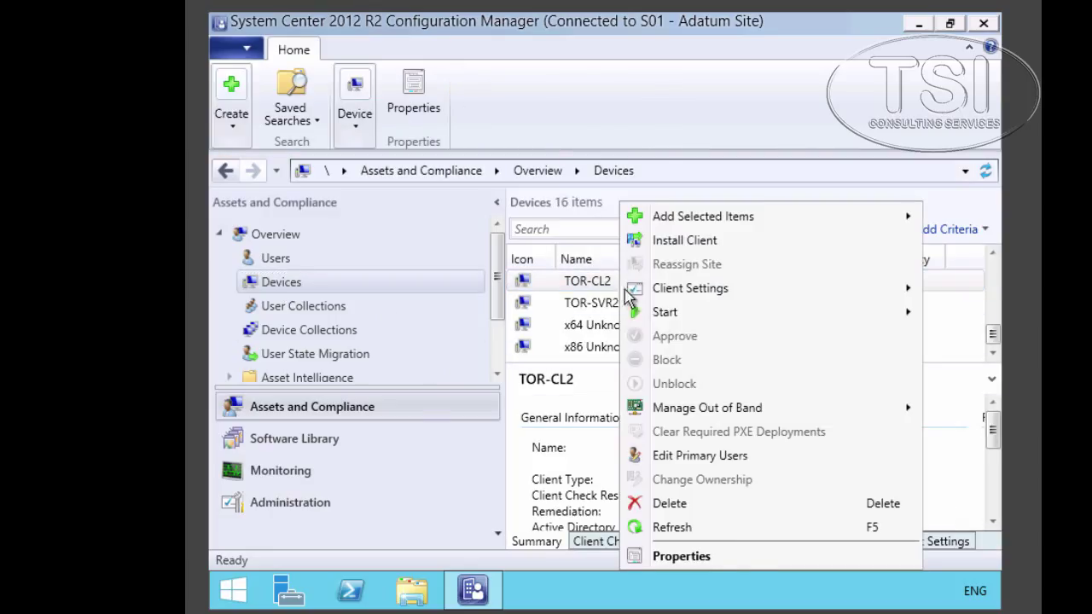
{"action": "left_click", "coordinate": [719, 557]}
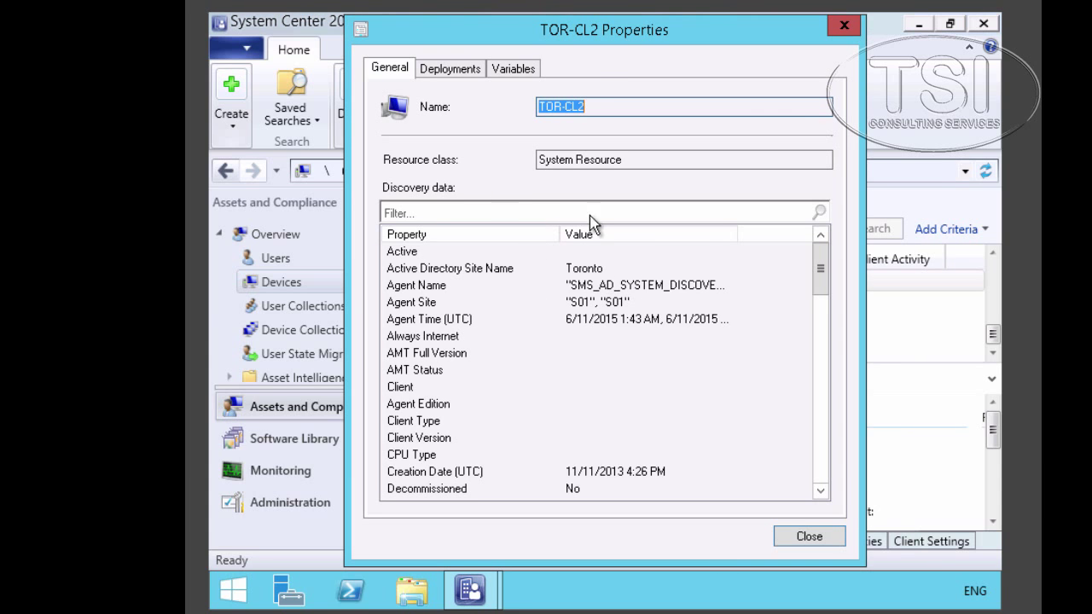
{"action": "double_click", "coordinate": [735, 234]}
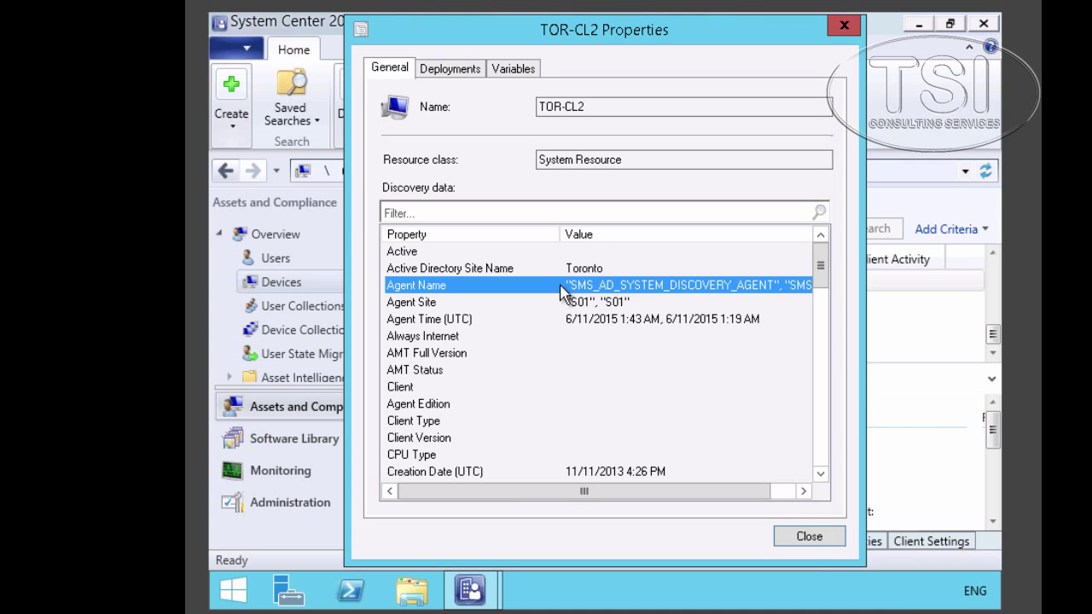
{"action": "left_click", "coordinate": [808, 537]}
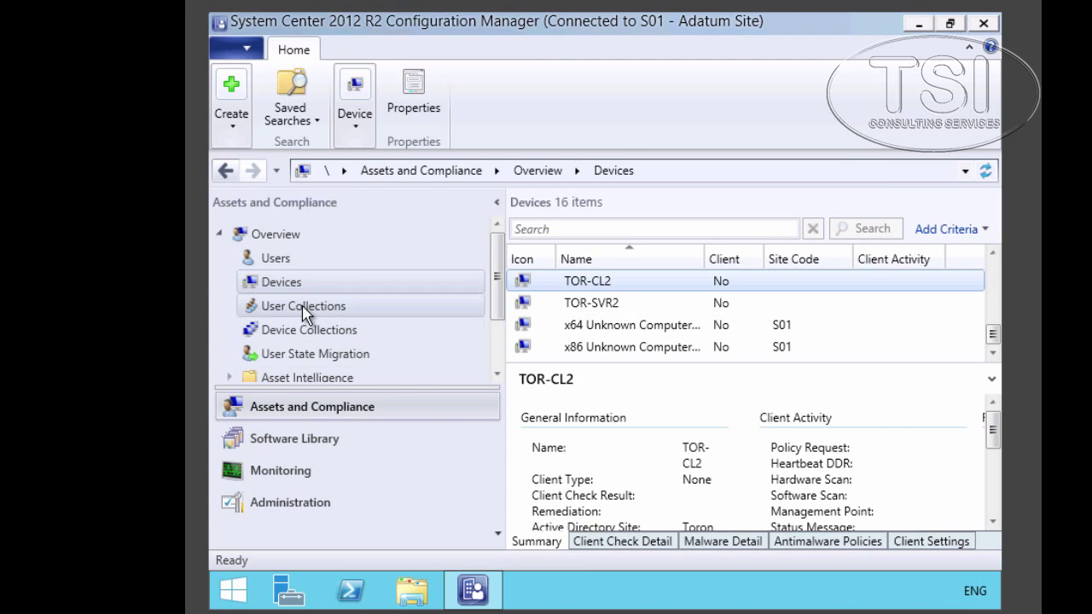
{"action": "left_click", "coordinate": [275, 262]}
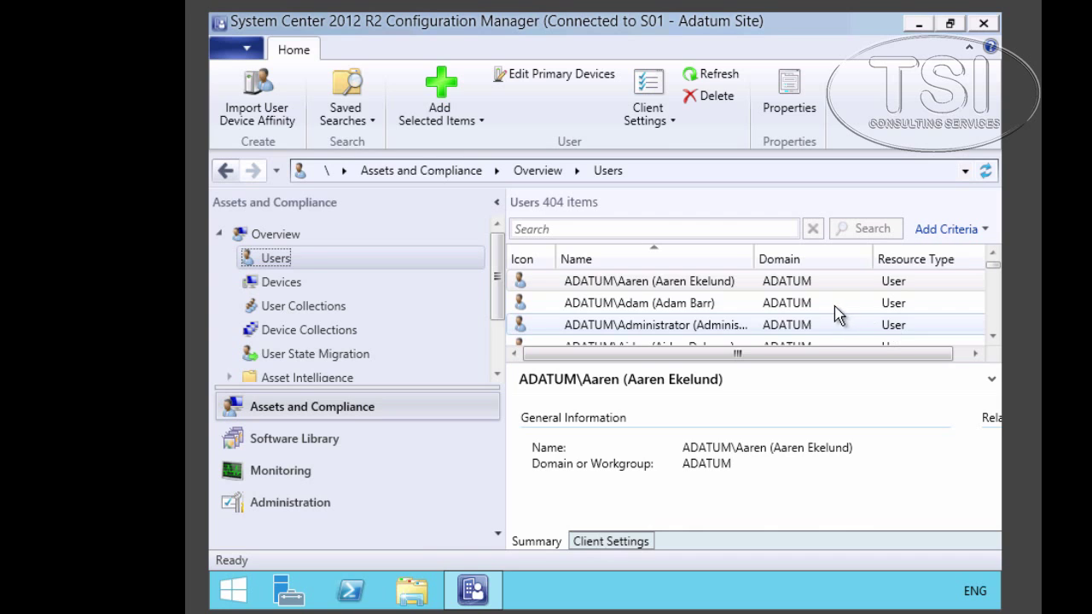
- Return to the Administration workspace and show the Hierarchy Configuration overview with its branch collapsed
{"action": "scroll", "coordinate": [819, 313], "scroll_direction": "down", "scroll_amount": 2}
{"action": "scroll", "coordinate": [815, 316], "scroll_direction": "down", "scroll_amount": 6}
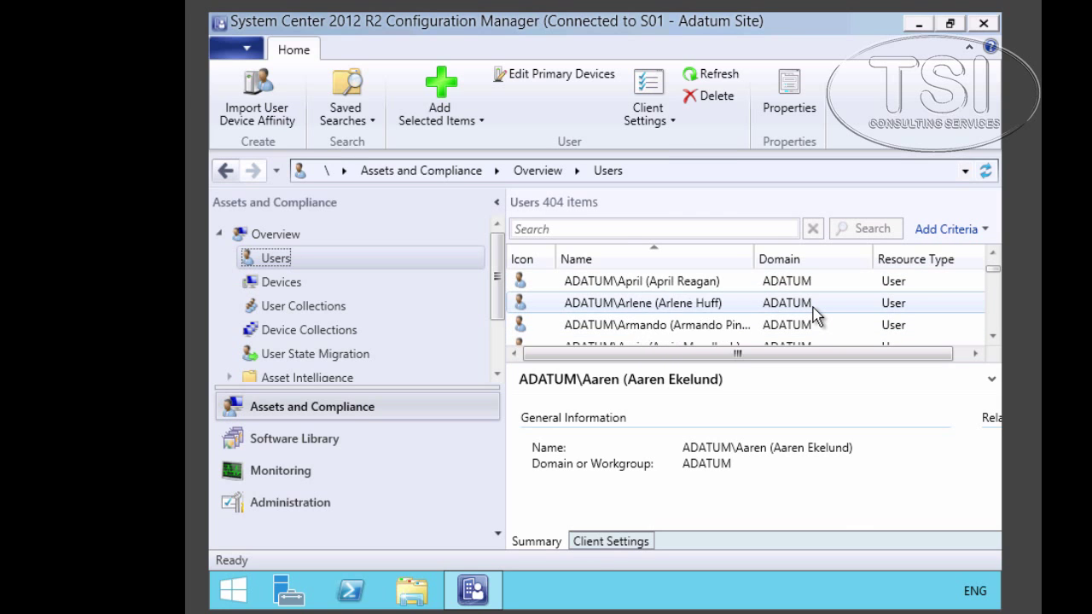
{"action": "left_click", "coordinate": [313, 508]}
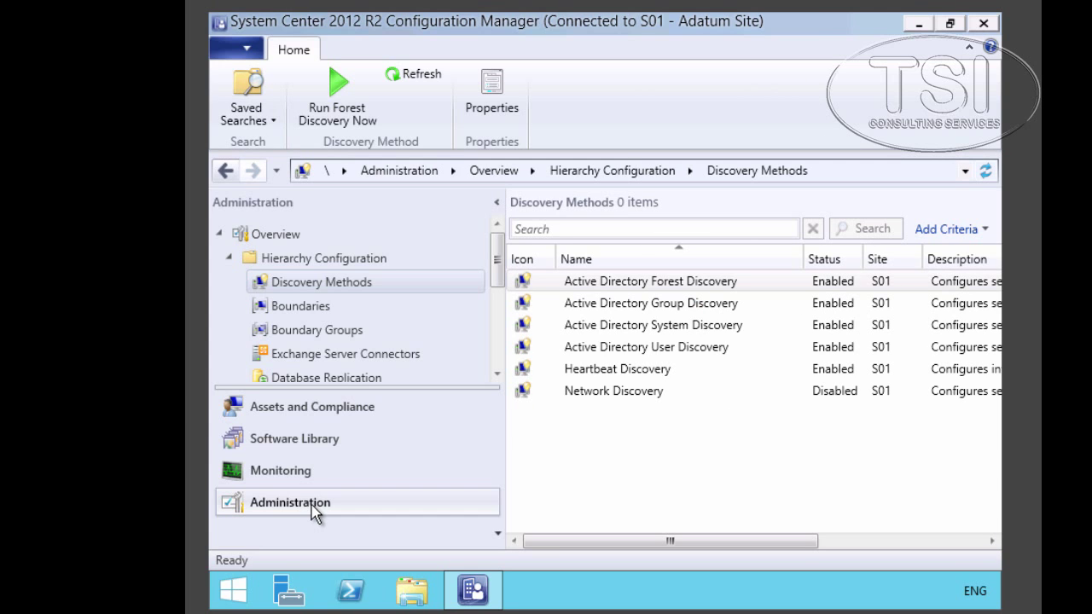
{"action": "left_click", "coordinate": [314, 356]}
{"action": "scroll", "coordinate": [275, 313], "scroll_direction": "down", "scroll_amount": 2}
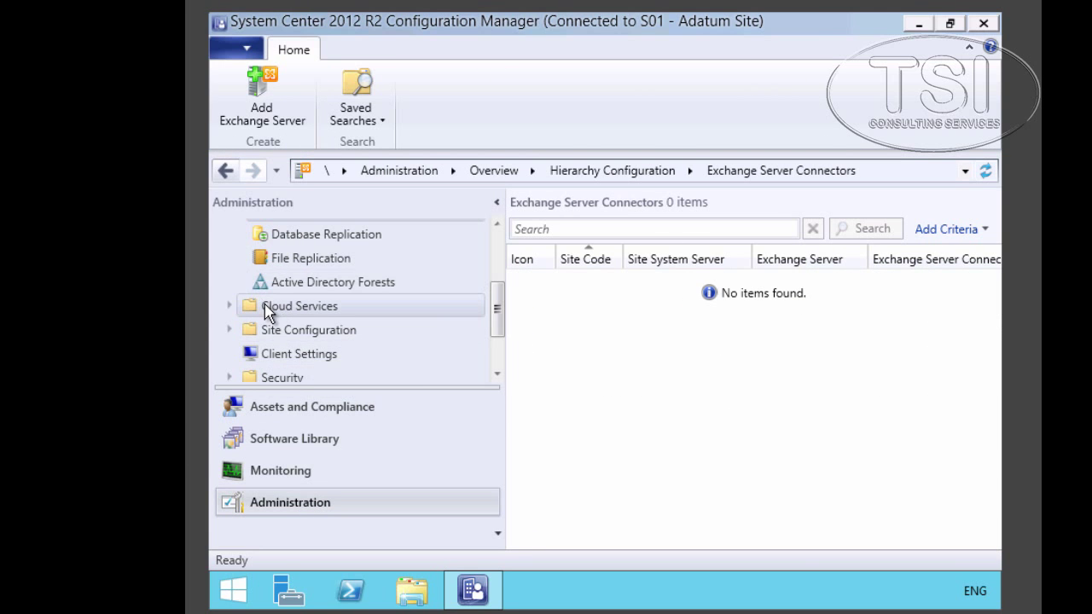
{"action": "key", "text": "Left"}
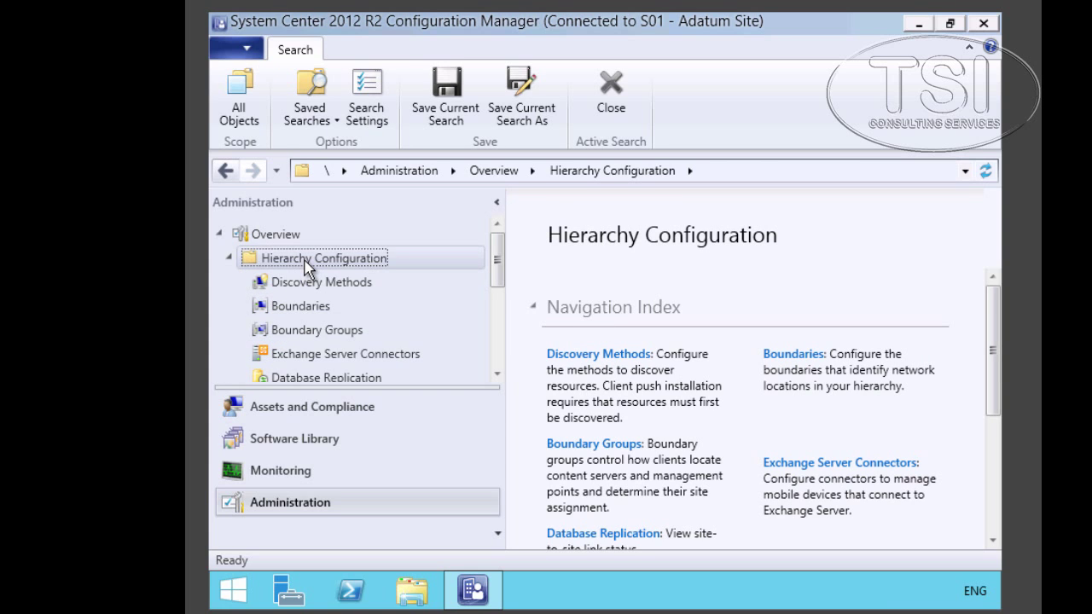
{"action": "key", "text": "Left"}
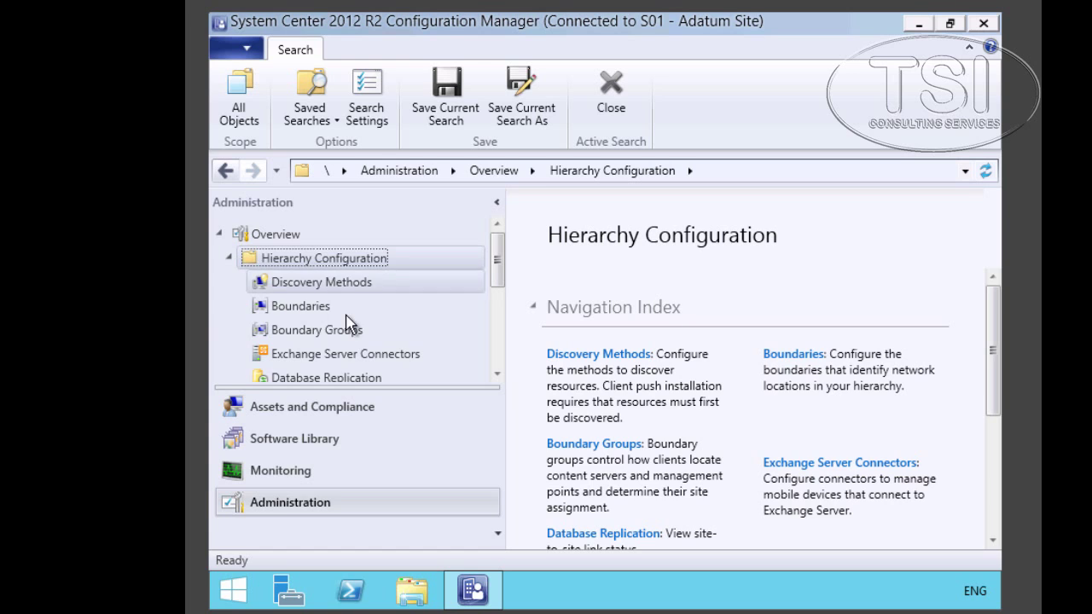
- Open Active Directory Forests and view the domains of the Adatum.com forest
{"action": "scroll", "coordinate": [348, 324], "scroll_direction": "down", "scroll_amount": 2}
{"action": "left_click", "coordinate": [358, 352]}
{"action": "left_click", "coordinate": [338, 288]}
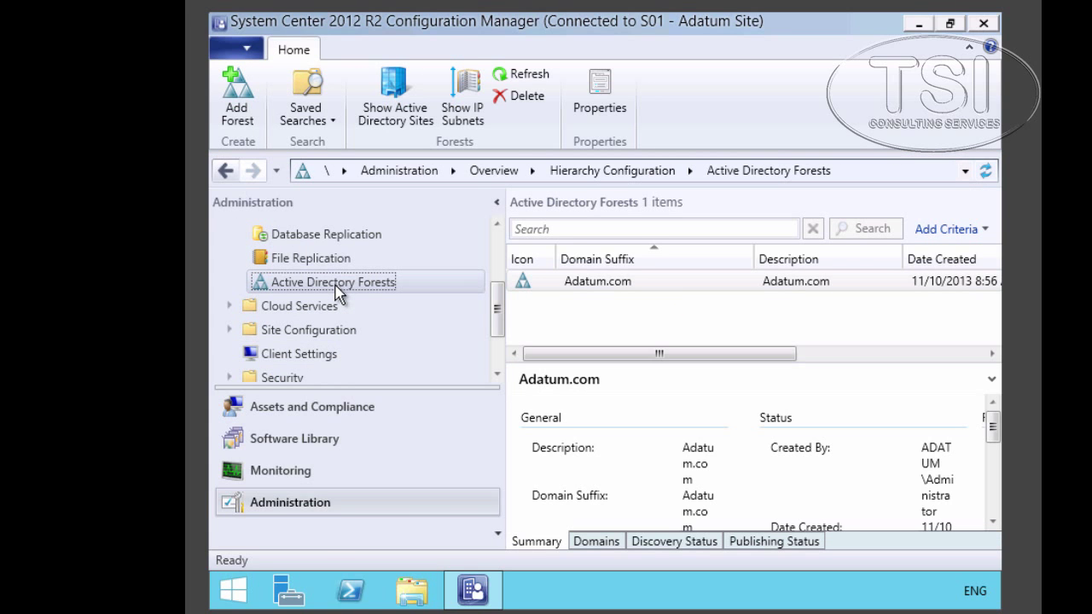
{"action": "left_click", "coordinate": [600, 291]}
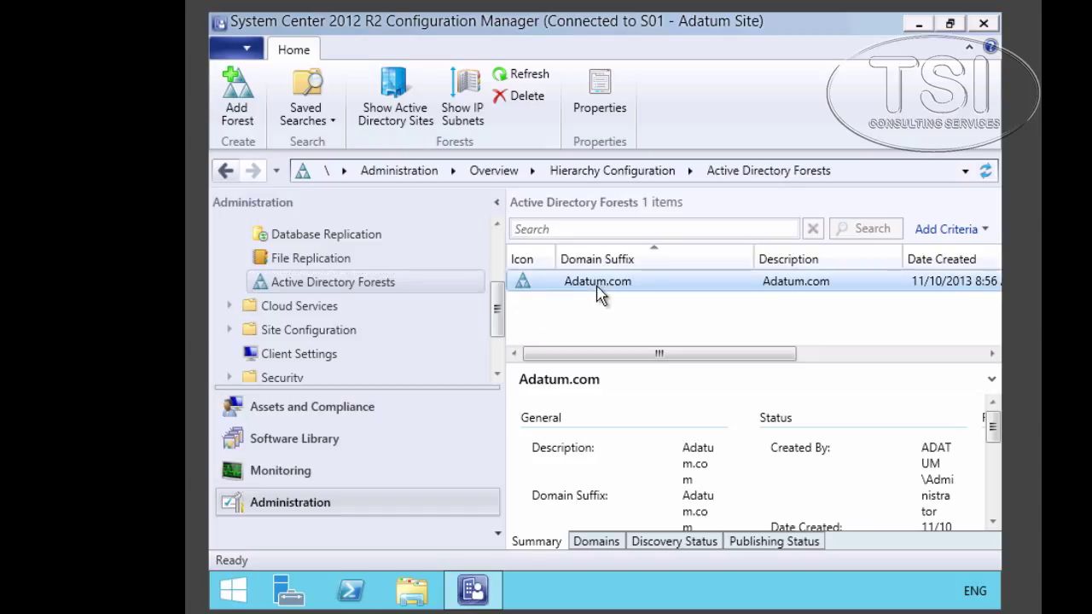
{"action": "left_click", "coordinate": [602, 542]}
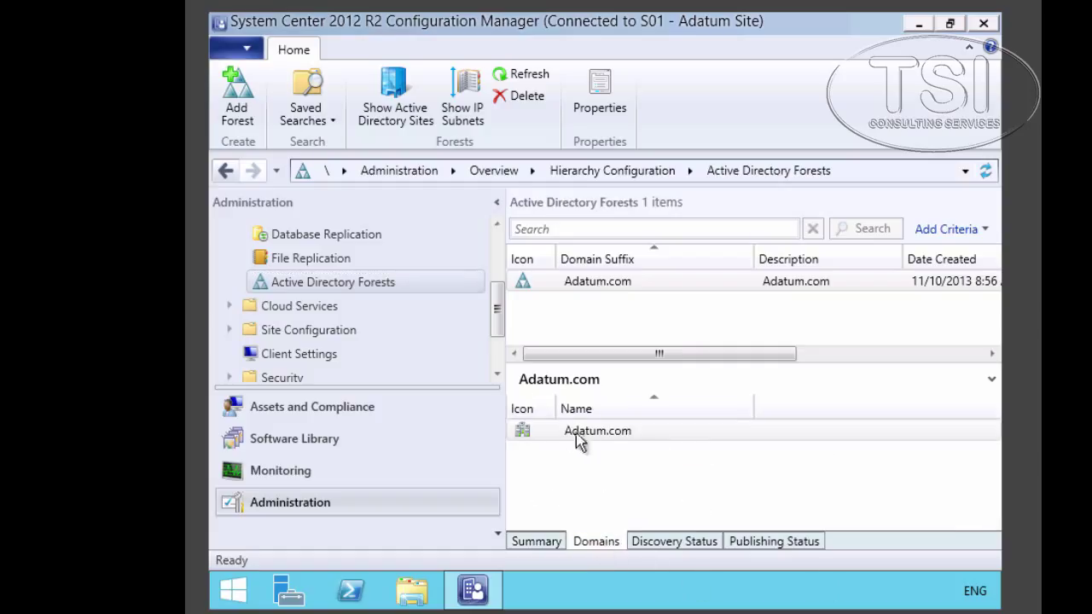
{"action": "left_click", "coordinate": [611, 431]}
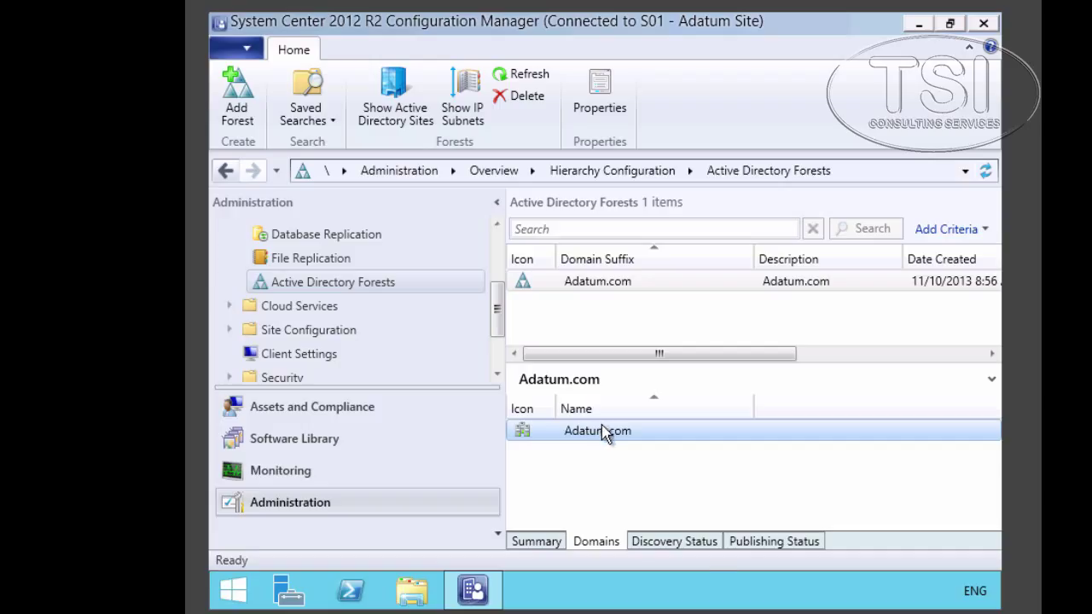
- Check the S01 - Adatum Site discovery and publishing status for the Adatum.com forest
{"action": "left_click", "coordinate": [691, 546]}
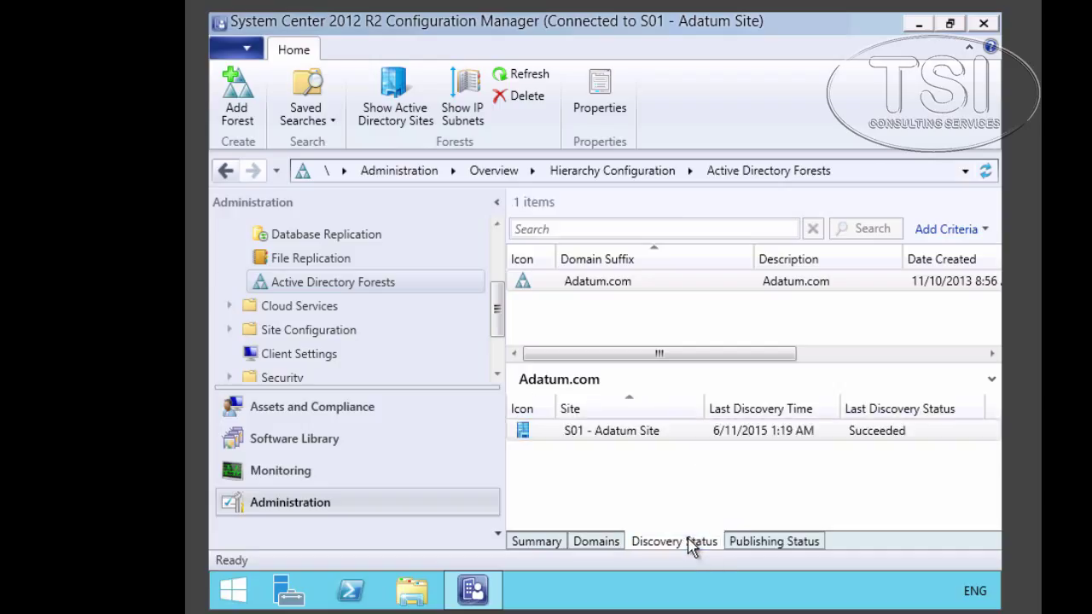
{"action": "left_click", "coordinate": [875, 437]}
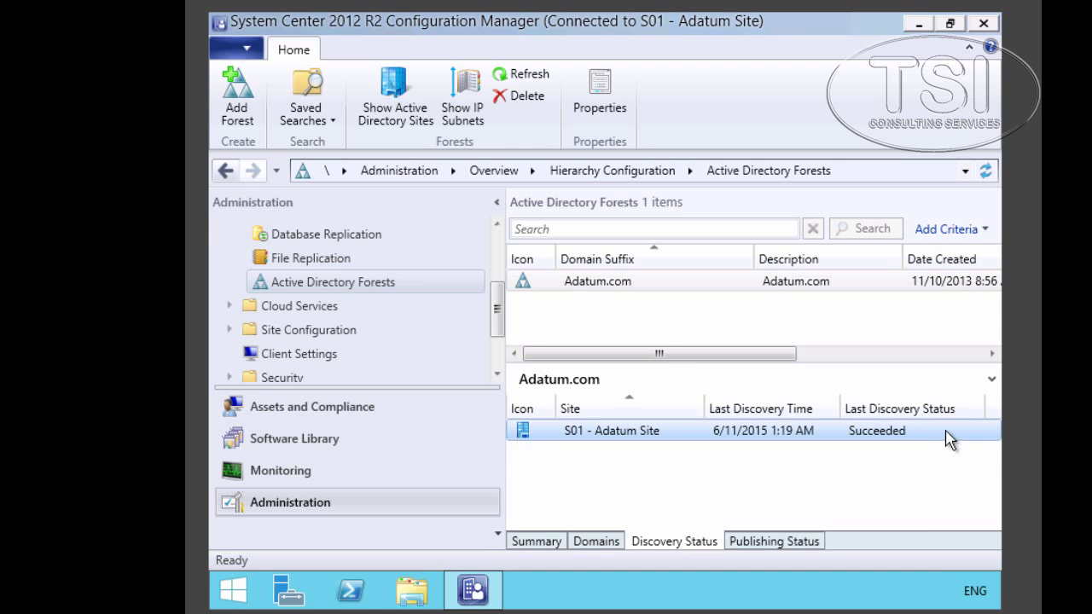
{"action": "left_click", "coordinate": [791, 542]}
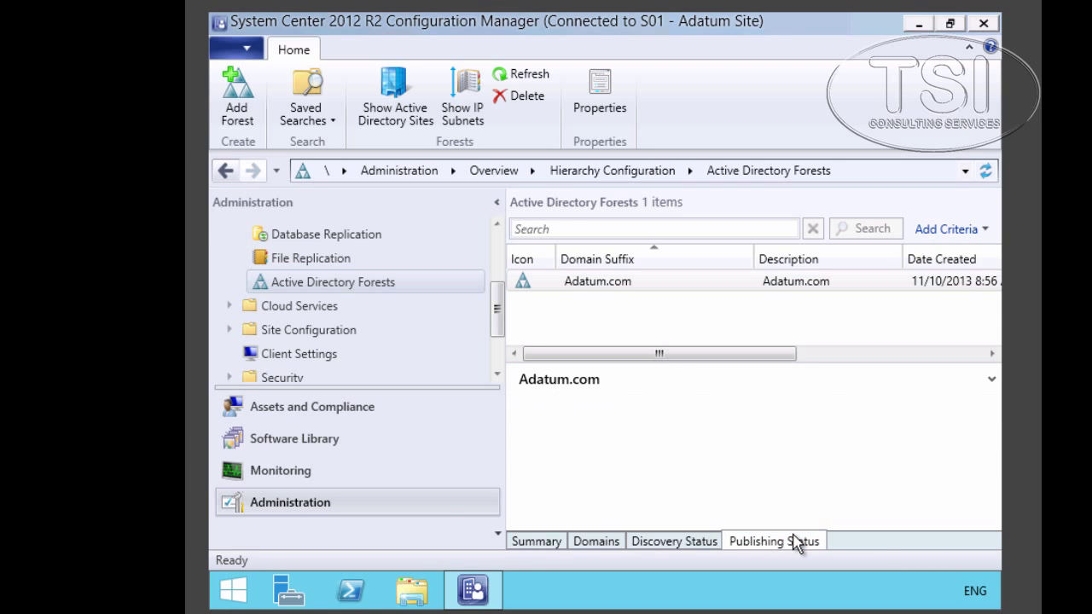
{"action": "left_click", "coordinate": [858, 435]}
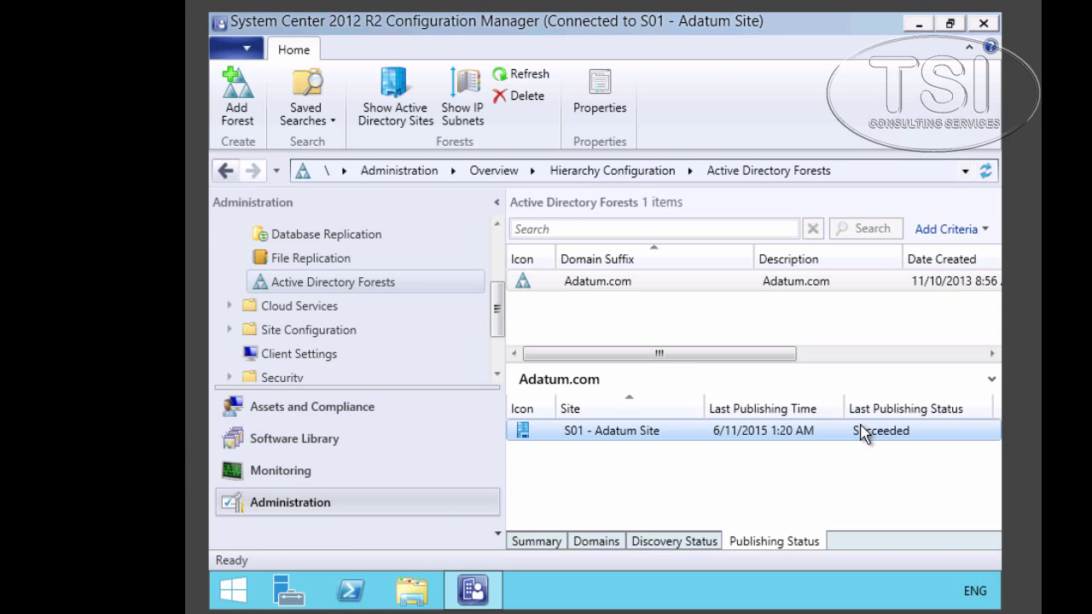
- List Adatum.com's Active Directory sites: AdatumHQ, Sydney and Toronto
{"action": "left_click", "coordinate": [609, 293]}
{"action": "right_click", "coordinate": [610, 290]}
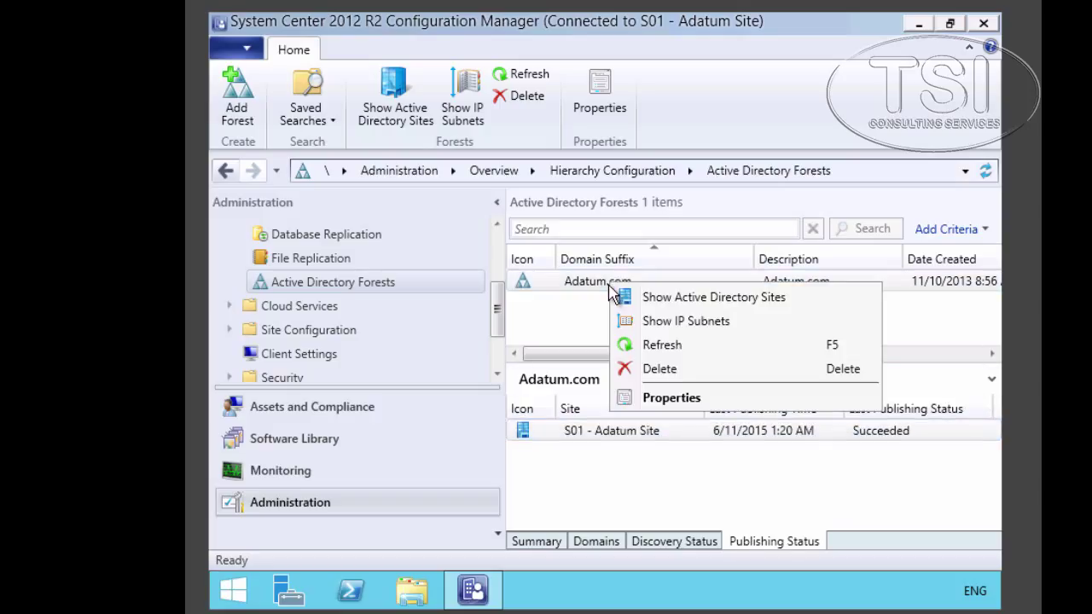
{"action": "left_click", "coordinate": [655, 298]}
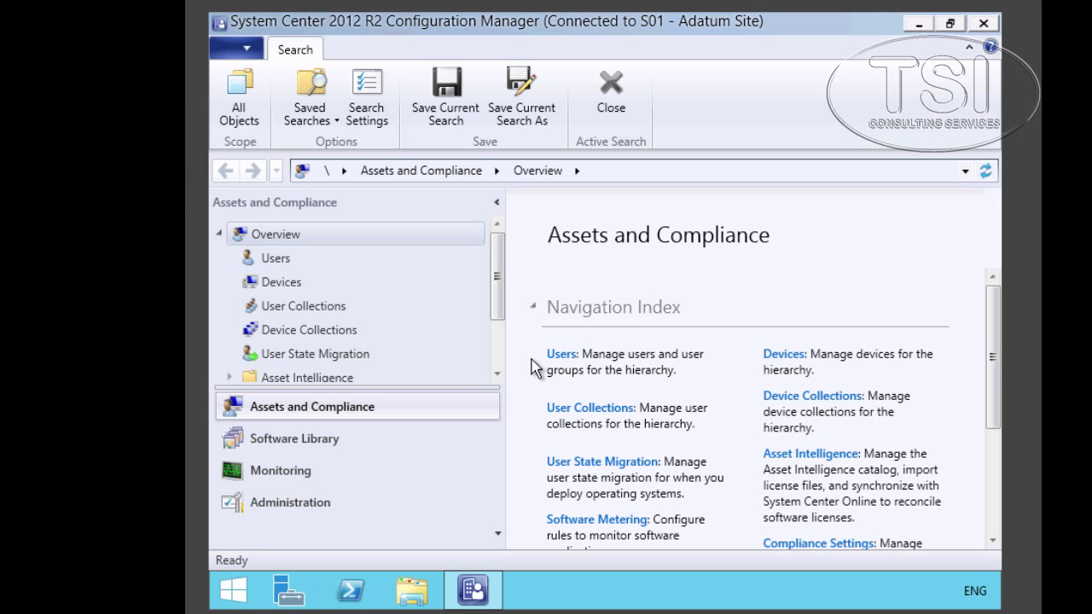
- Create the Toronto Windows 8.1 Workstations device collection limited to All Windows 8.1 Workstations
{"action": "left_click", "coordinate": [290, 335]}
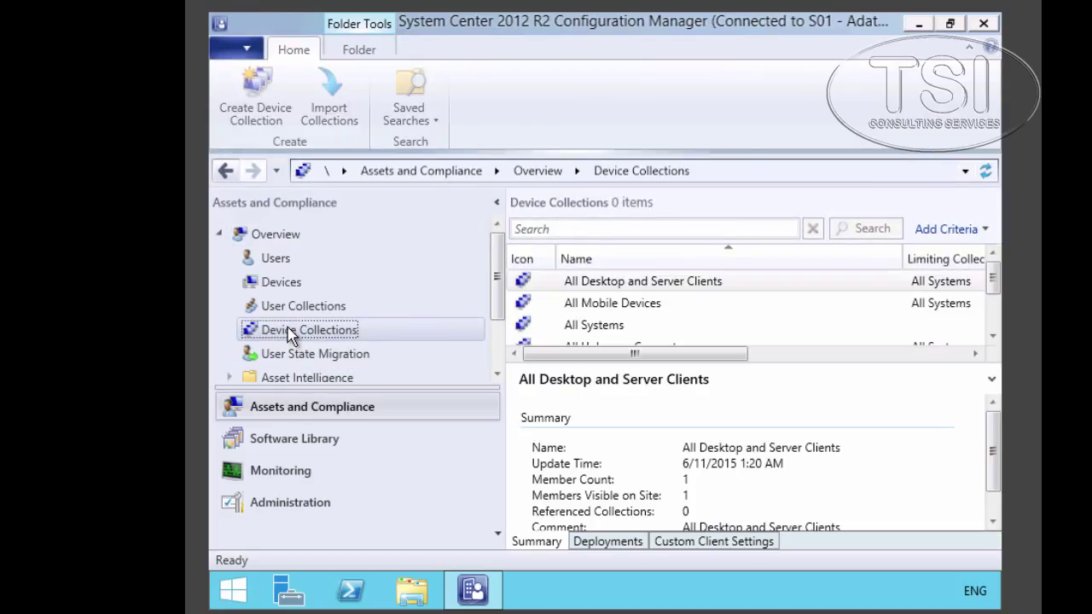
{"action": "right_click", "coordinate": [290, 335]}
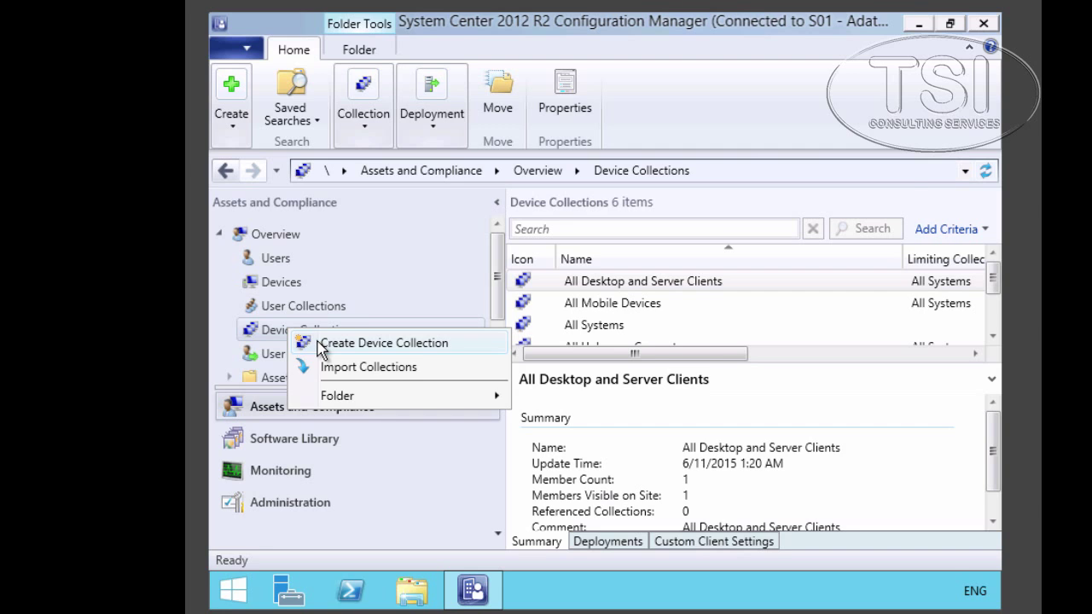
{"action": "left_click", "coordinate": [322, 344]}
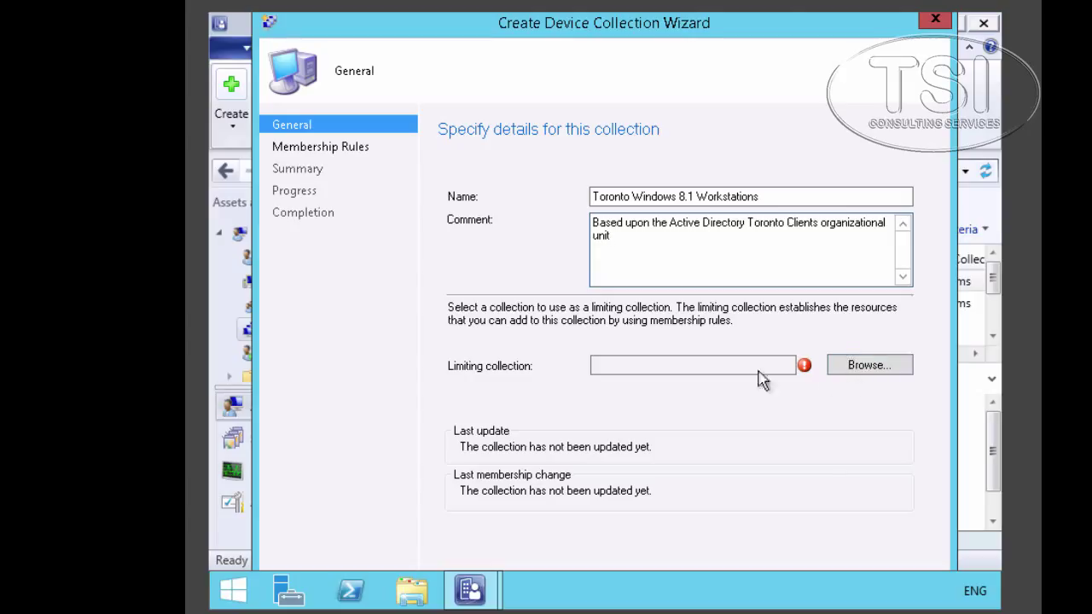
{"action": "left_click", "coordinate": [858, 368]}
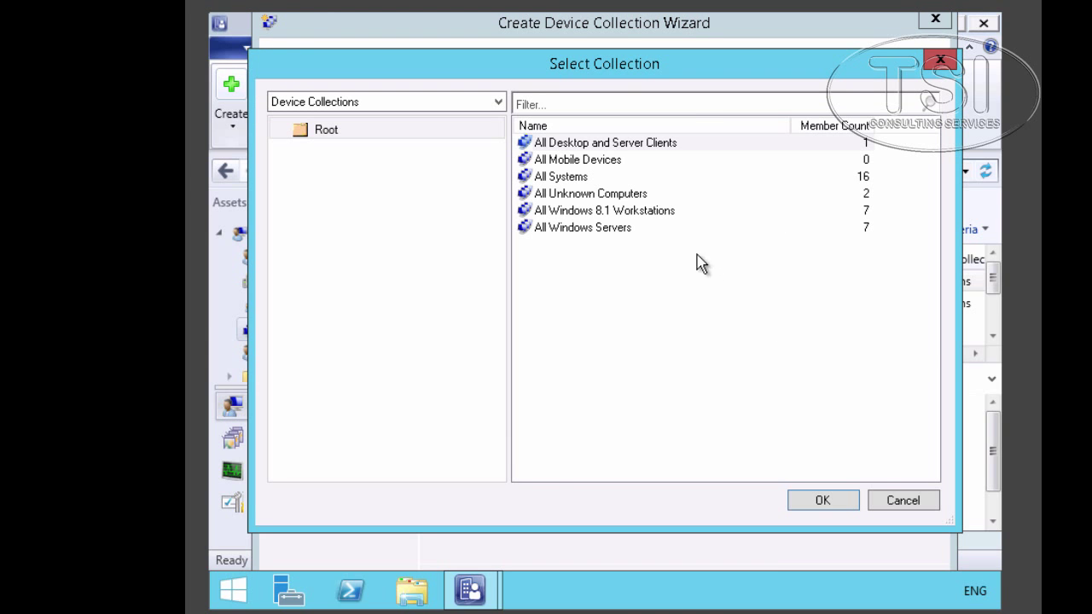
{"action": "left_click", "coordinate": [602, 210]}
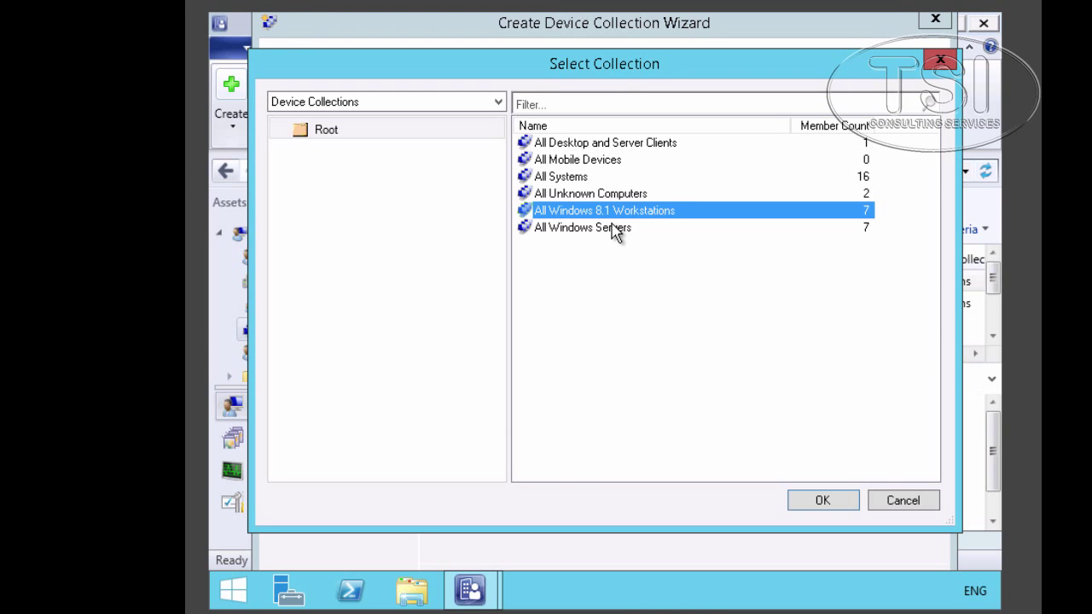
{"action": "left_click", "coordinate": [807, 501]}
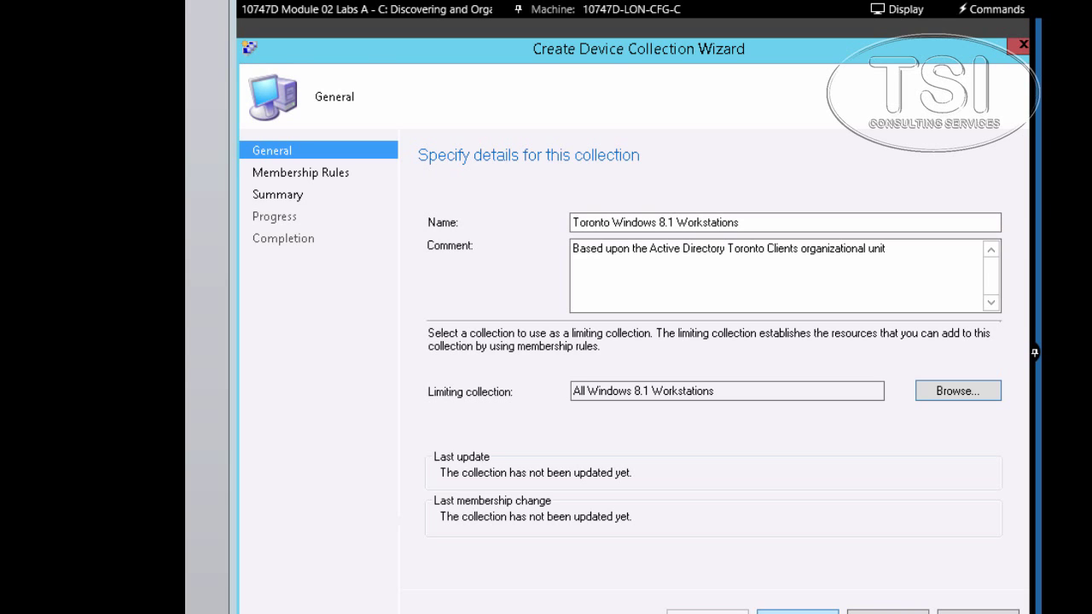
{"action": "key", "text": "Return"}
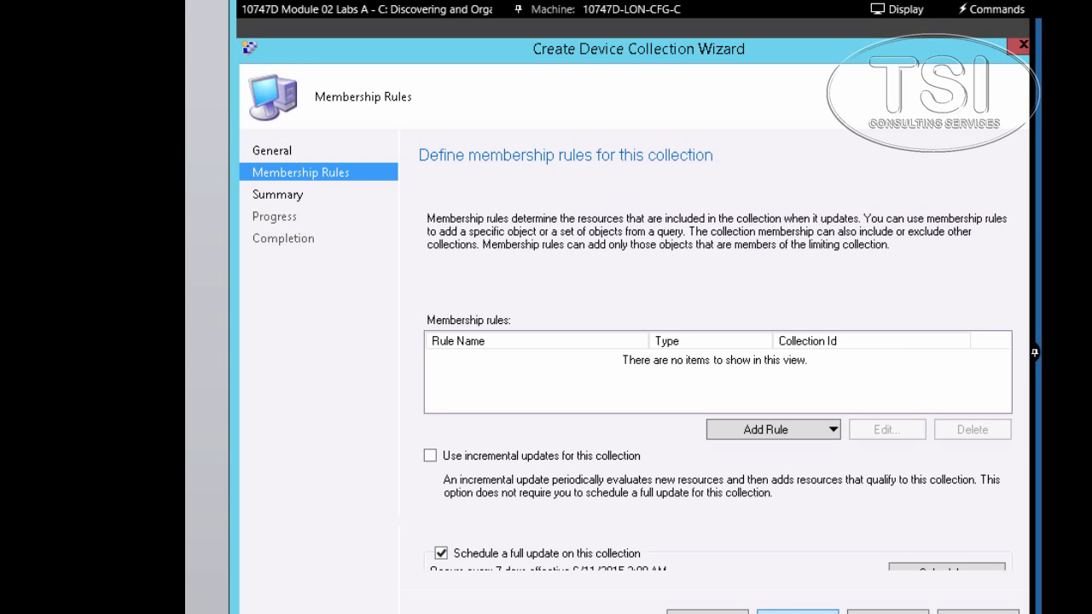
- Add a query rule named Toronto Windows 8.1 Workstations and begin a new criterion in its query statement
{"action": "left_click", "coordinate": [817, 431]}
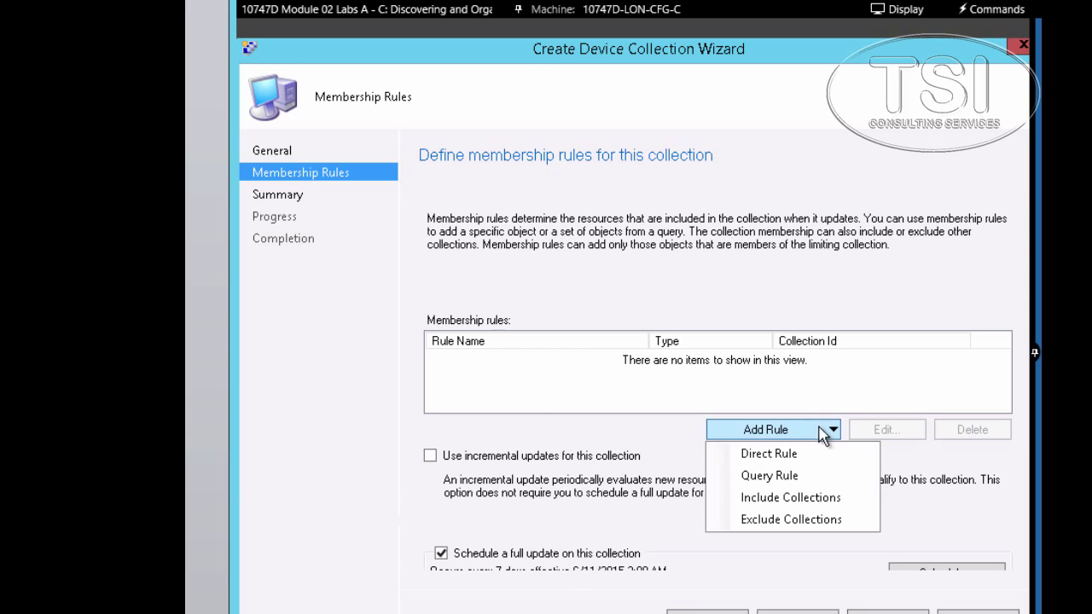
{"action": "left_click", "coordinate": [795, 477]}
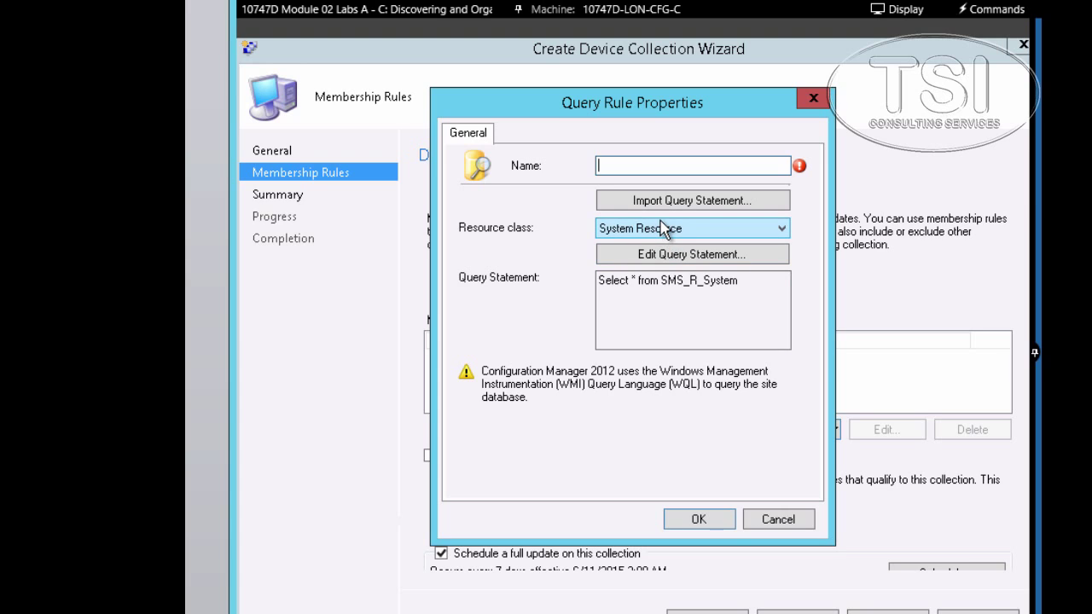
{"action": "type", "text": "Toronto Windows 8.1 Workstations"}
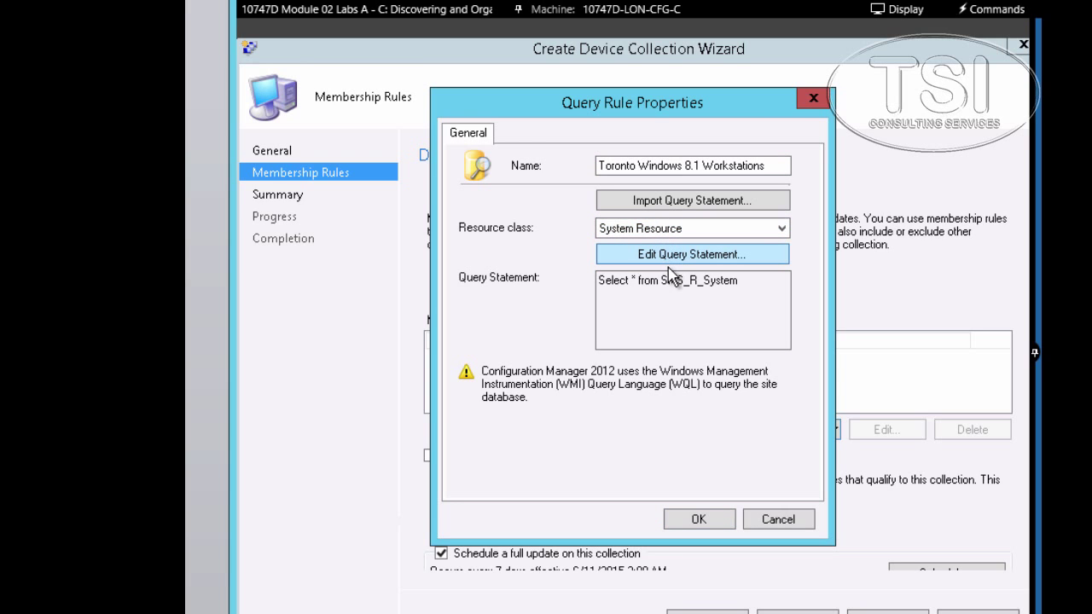
{"action": "left_click", "coordinate": [674, 256]}
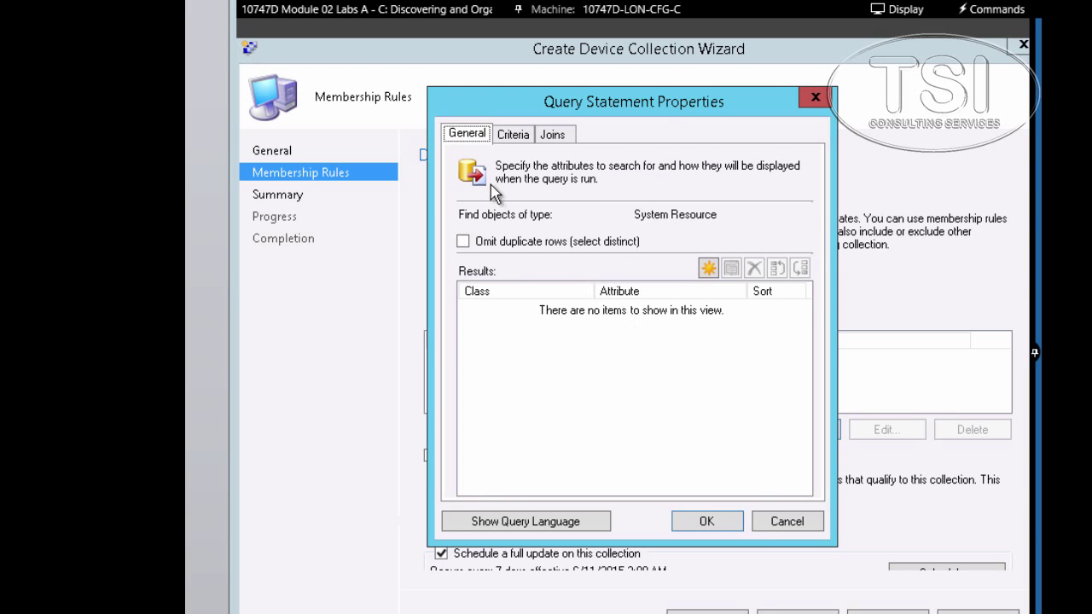
{"action": "left_click", "coordinate": [515, 136]}
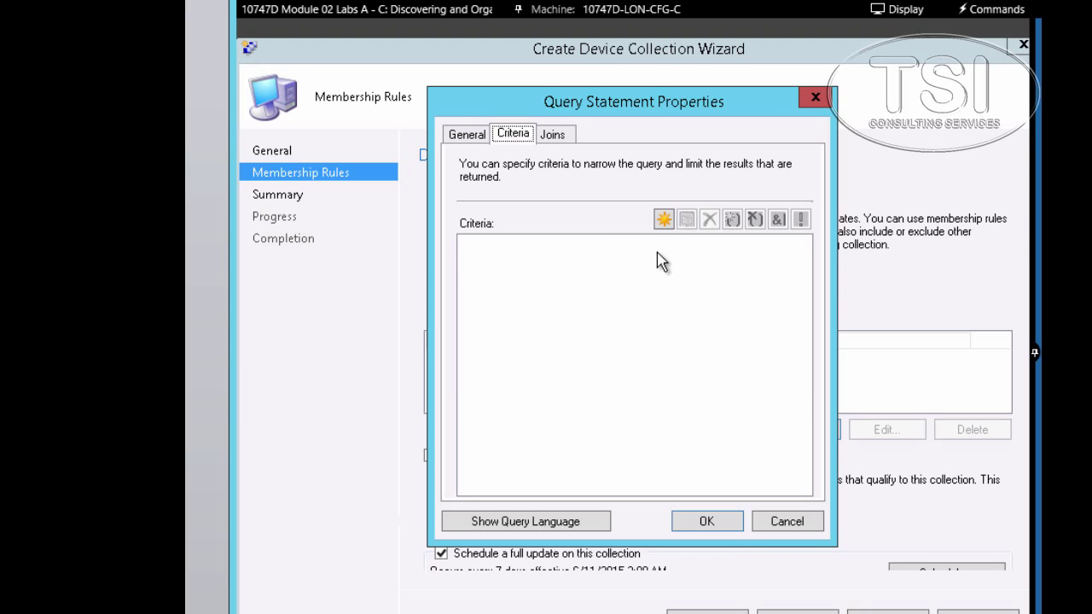
{"action": "left_click", "coordinate": [663, 220]}
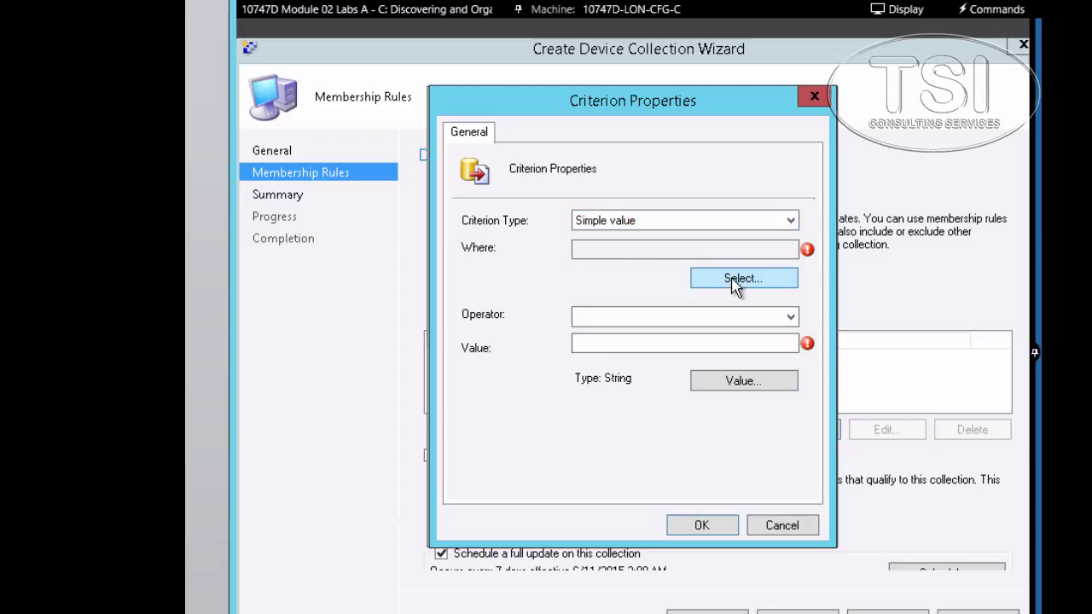
- Set the criterion attribute to System Resource > System OU Name
{"action": "left_click", "coordinate": [734, 279]}
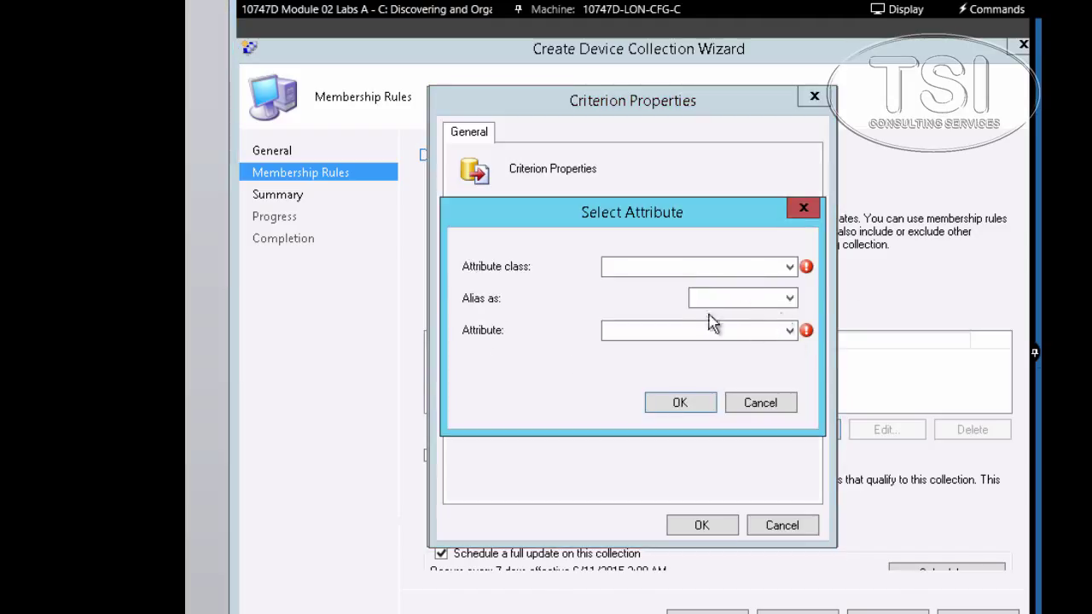
{"action": "left_click", "coordinate": [787, 269]}
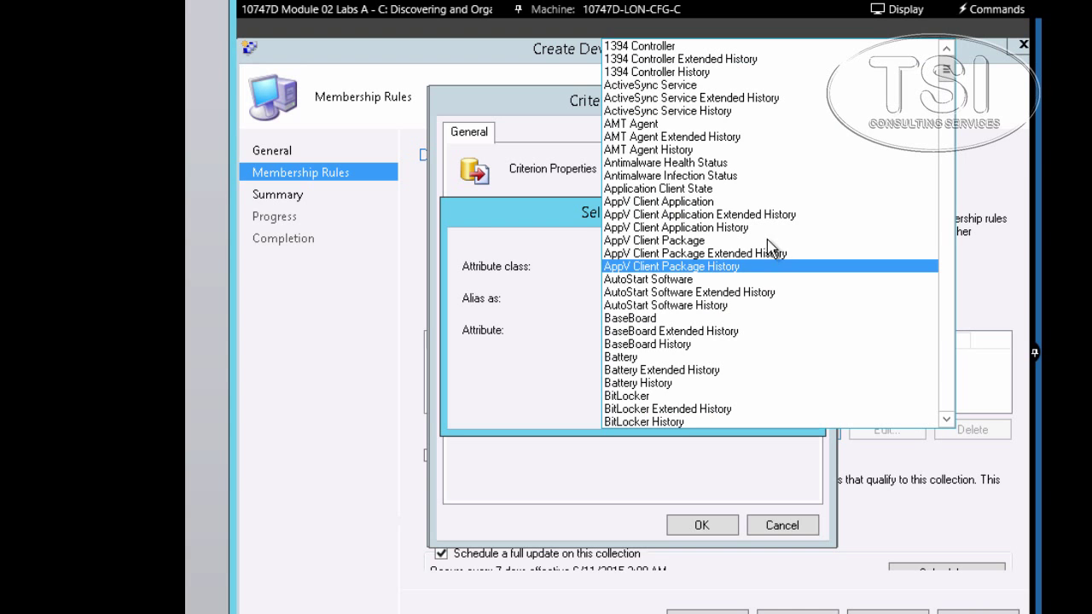
{"action": "scroll", "coordinate": [772, 252], "scroll_direction": "down", "scroll_amount": 10}
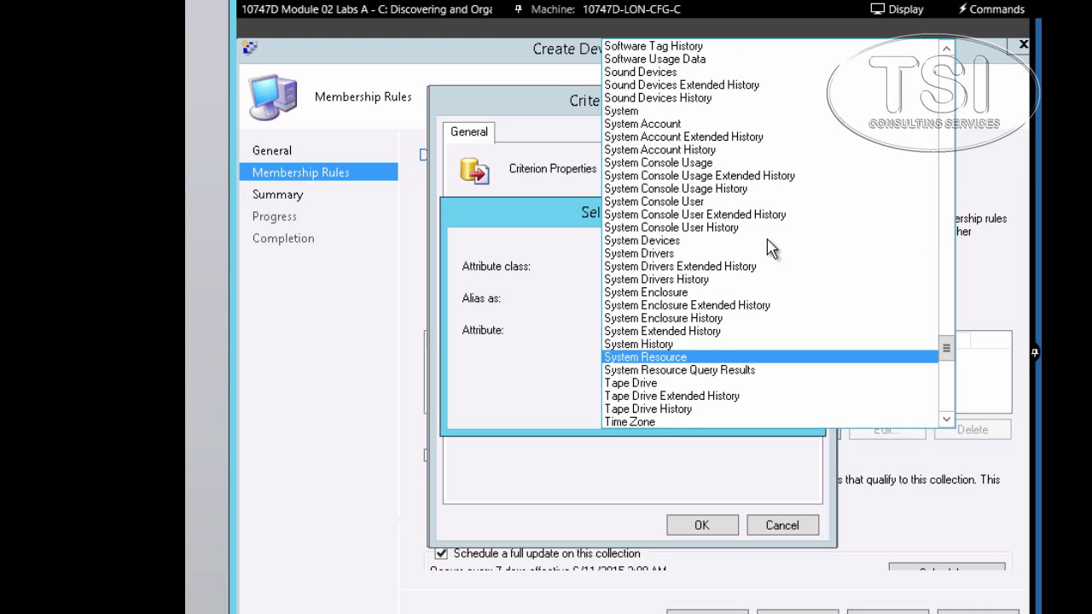
{"action": "left_click", "coordinate": [690, 358]}
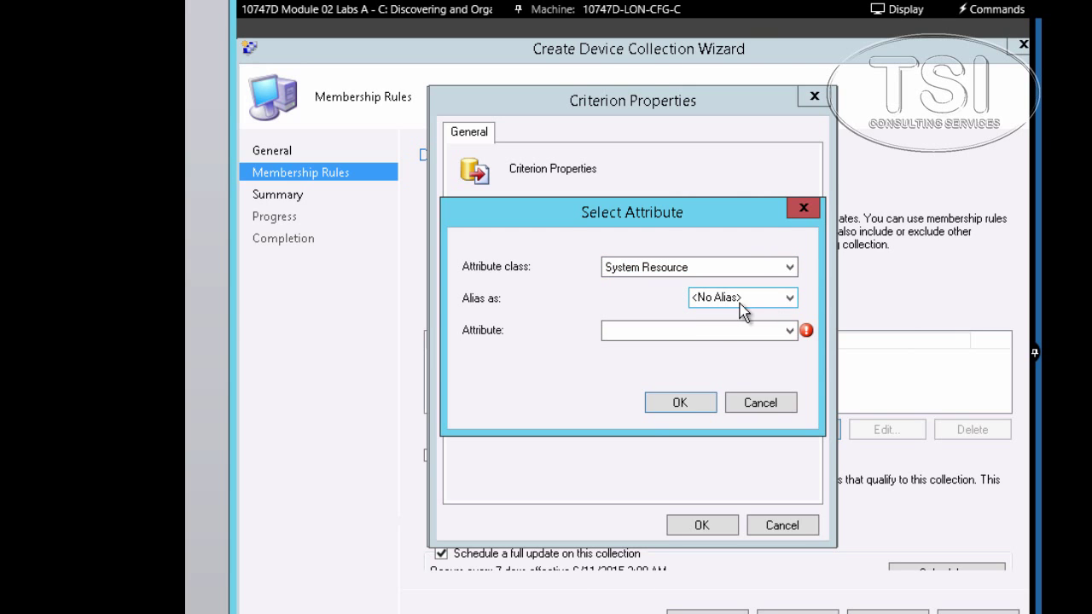
{"action": "left_click", "coordinate": [781, 333]}
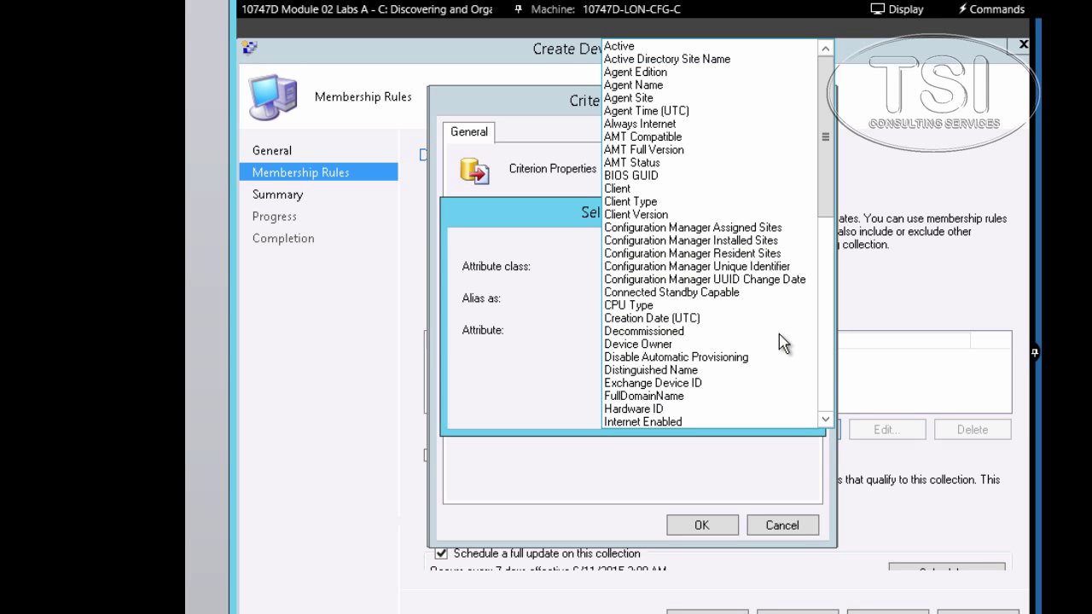
{"action": "key", "text": "s"}
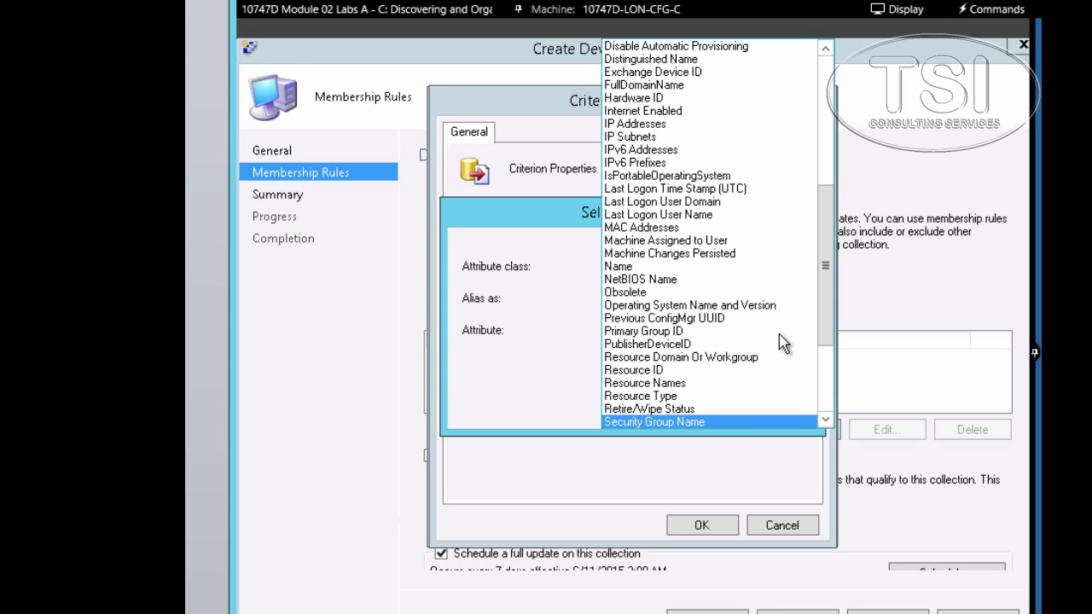
{"action": "key", "text": "Down"}
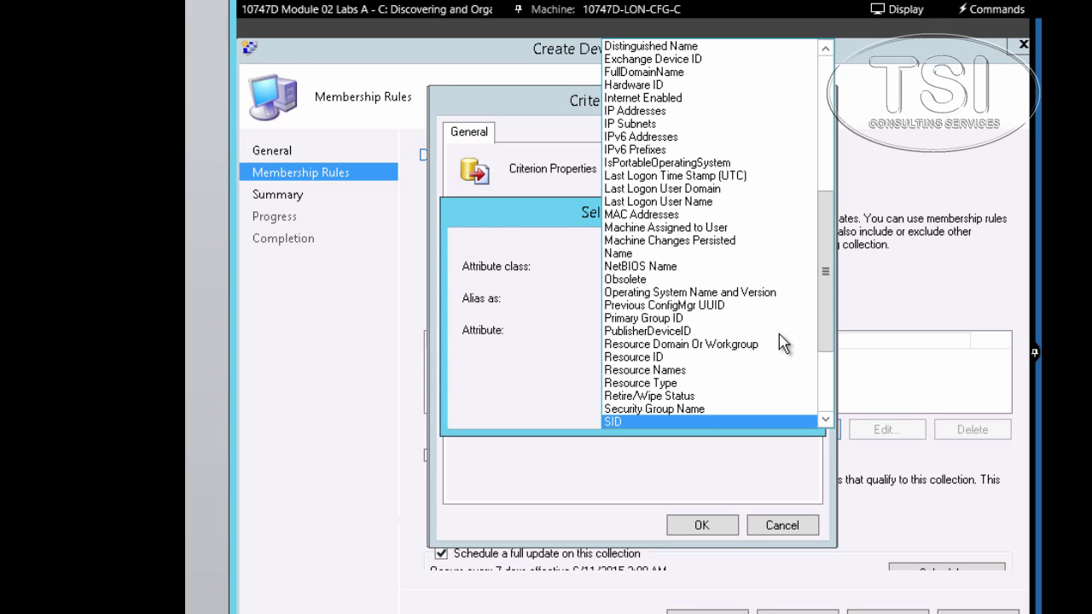
{"action": "scroll", "coordinate": [759, 345], "scroll_direction": "down", "scroll_amount": 4}
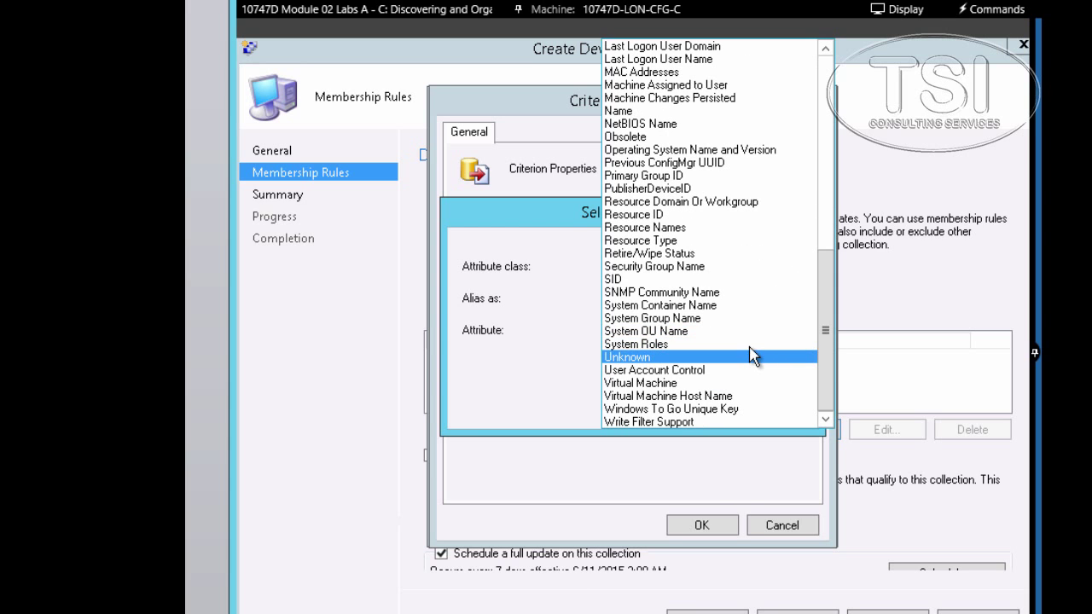
{"action": "key", "text": "Up"}
{"action": "key", "text": "Up"}
{"action": "key", "text": "Up"}
{"action": "key", "text": "Down"}
{"action": "key", "text": "Down"}
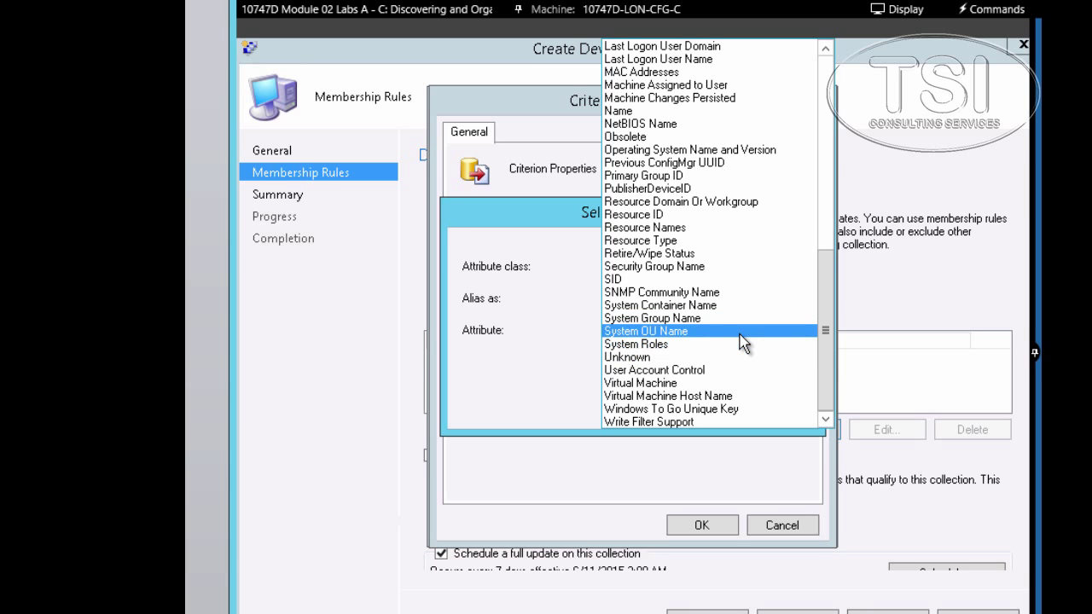
{"action": "left_click", "coordinate": [742, 332]}
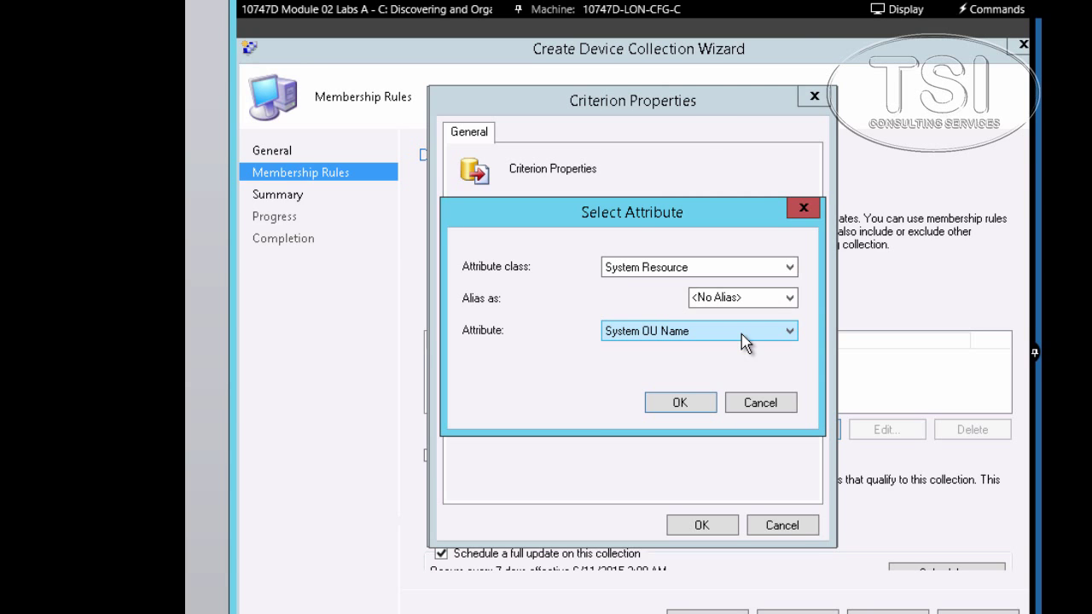
{"action": "left_click", "coordinate": [680, 404]}
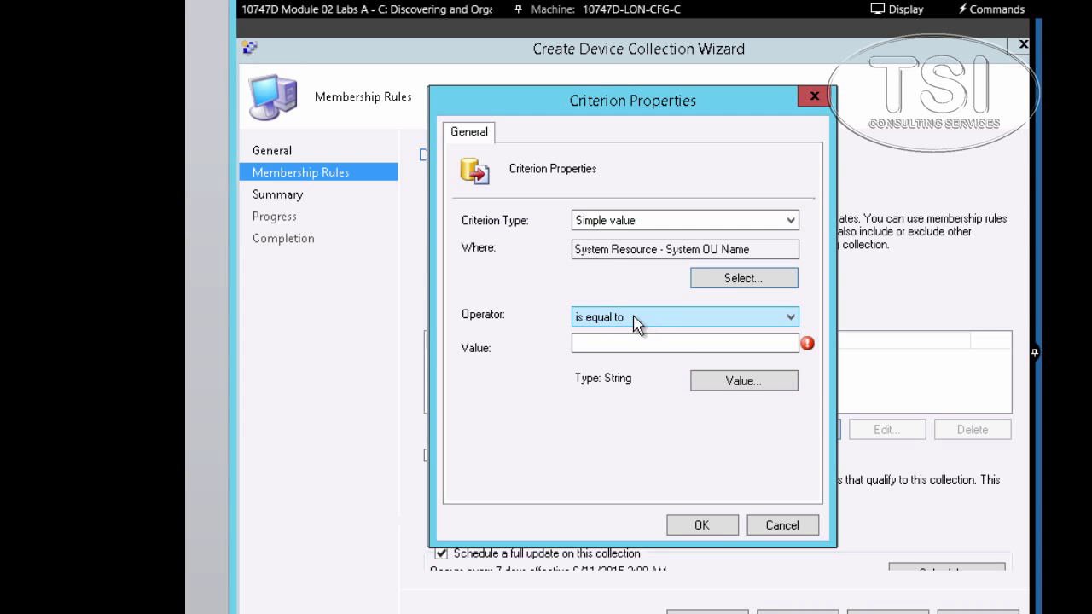
- Require System OU Name to equal ADATUM.COM/TORONTO CLIENTS and accept the query statement
{"action": "left_click", "coordinate": [645, 354]}
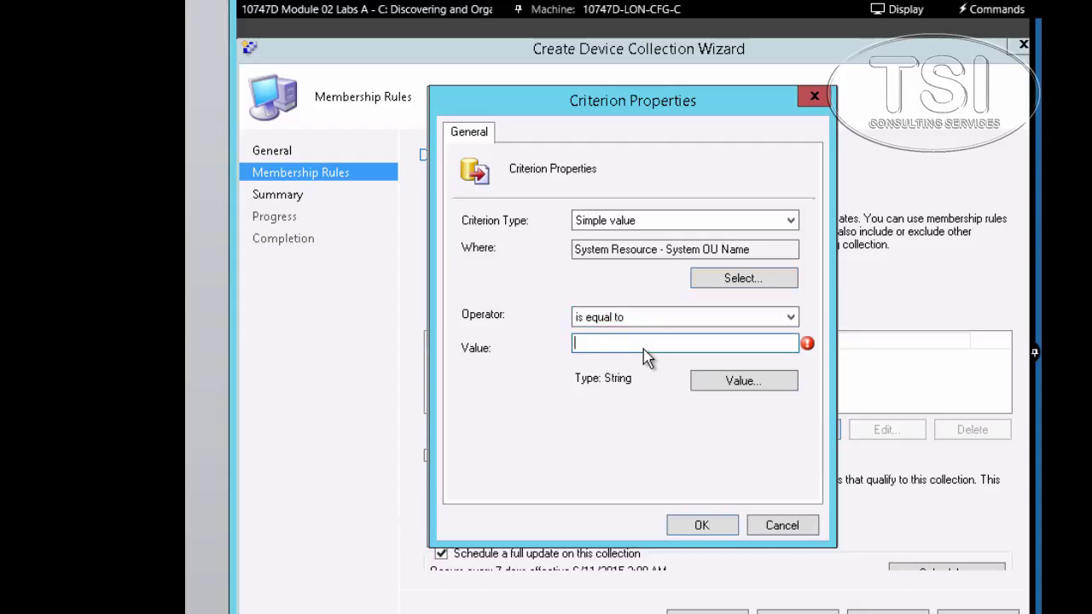
{"action": "type", "text": "ADATUM.COM/TORONTO CLIENTS"}
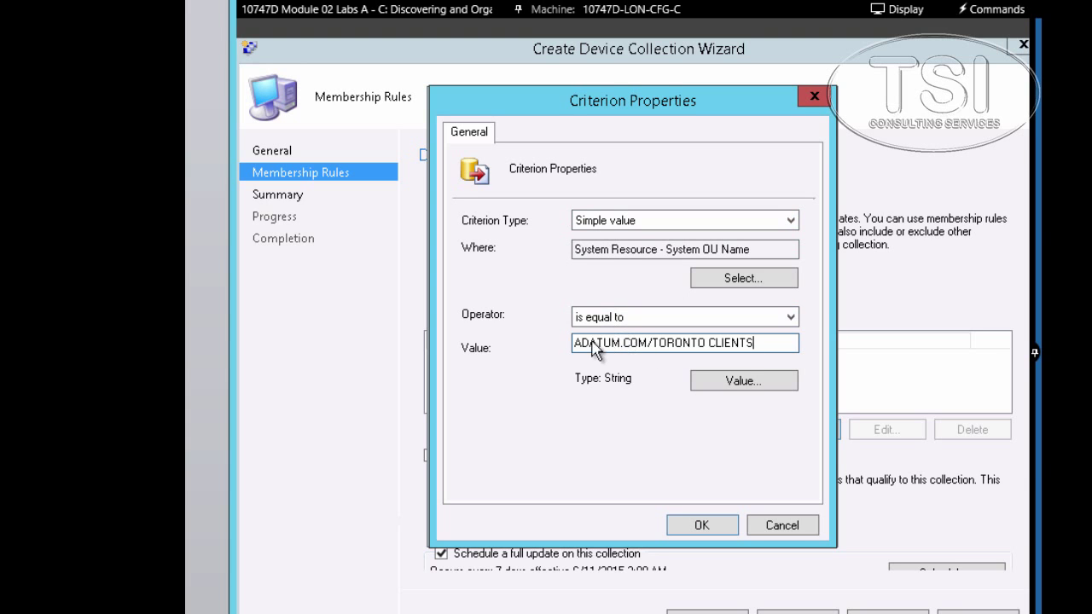
{"action": "left_click", "coordinate": [696, 526]}
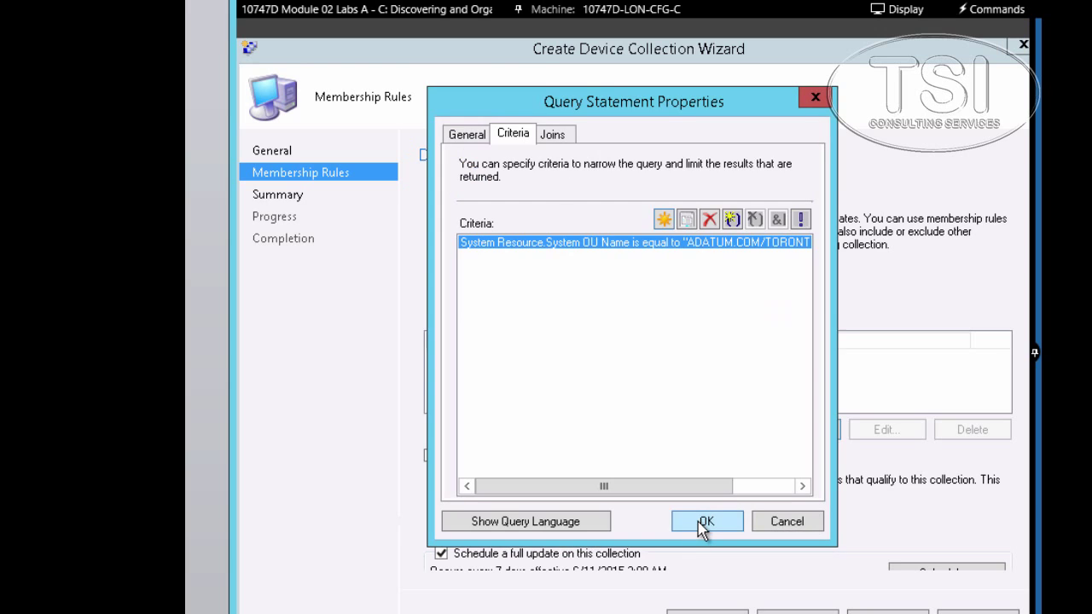
{"action": "left_click", "coordinate": [705, 523]}
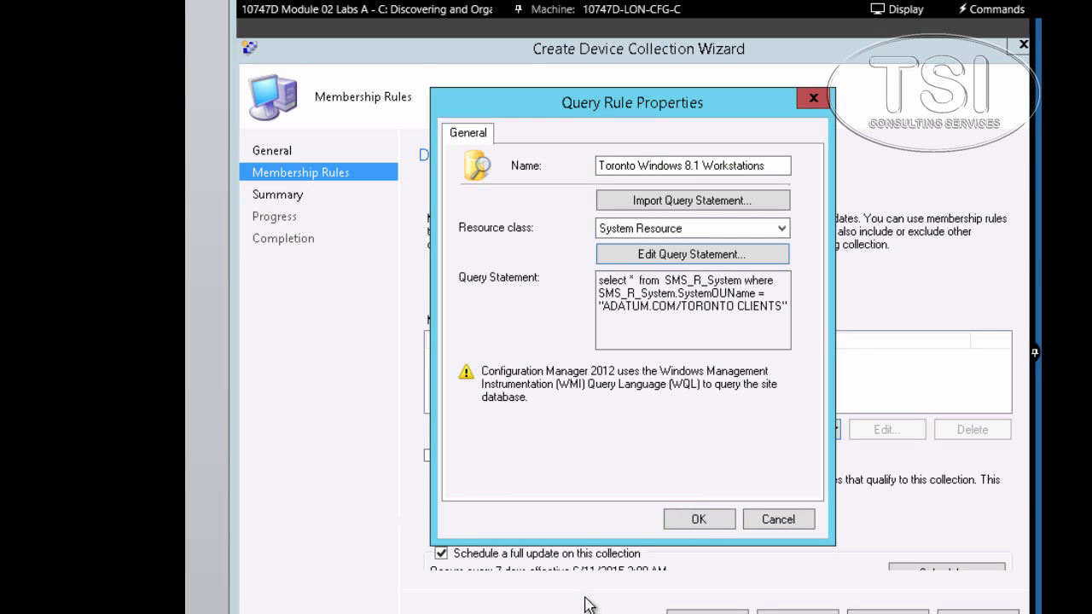
- Save the query rule, enable incremental updates, and complete the wizard to create the collection
{"action": "left_click", "coordinate": [685, 524]}
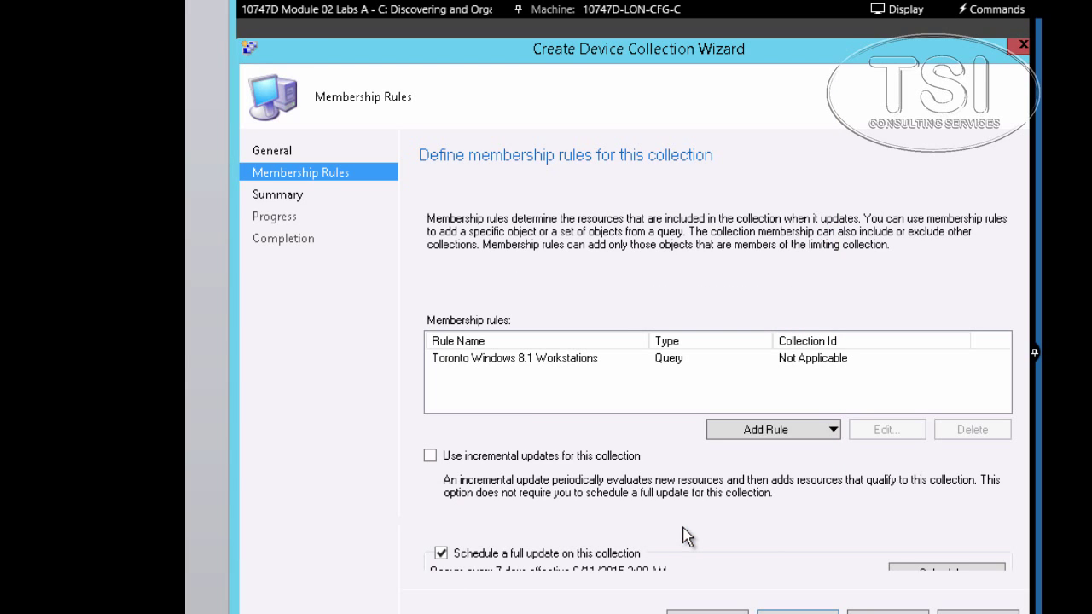
{"action": "left_click", "coordinate": [431, 456]}
{"action": "left_click", "coordinate": [797, 611]}
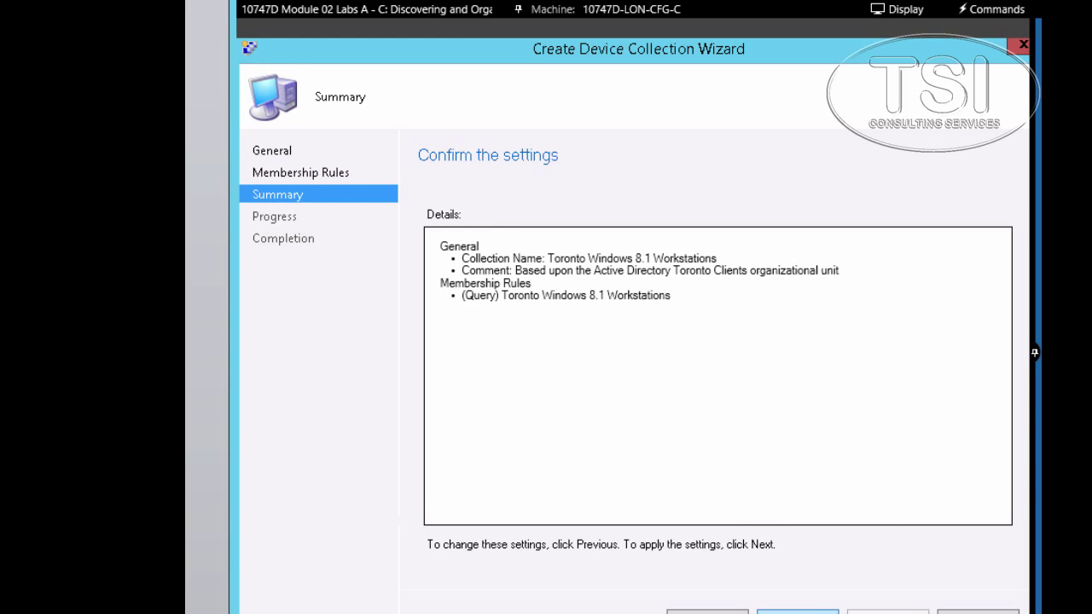
{"action": "left_click", "coordinate": [797, 611]}
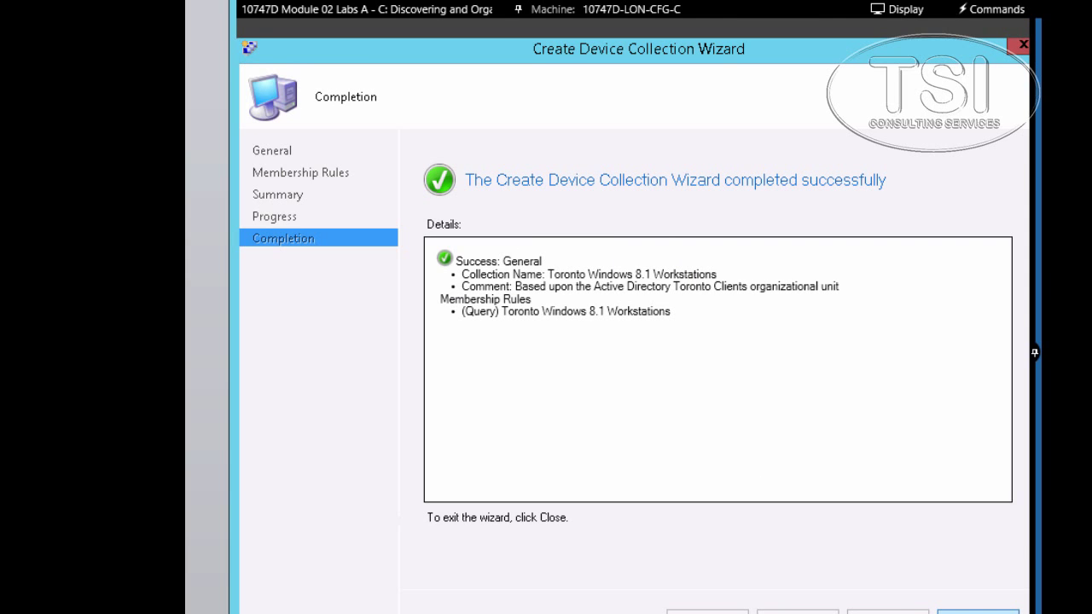
{"action": "left_click", "coordinate": [977, 607]}
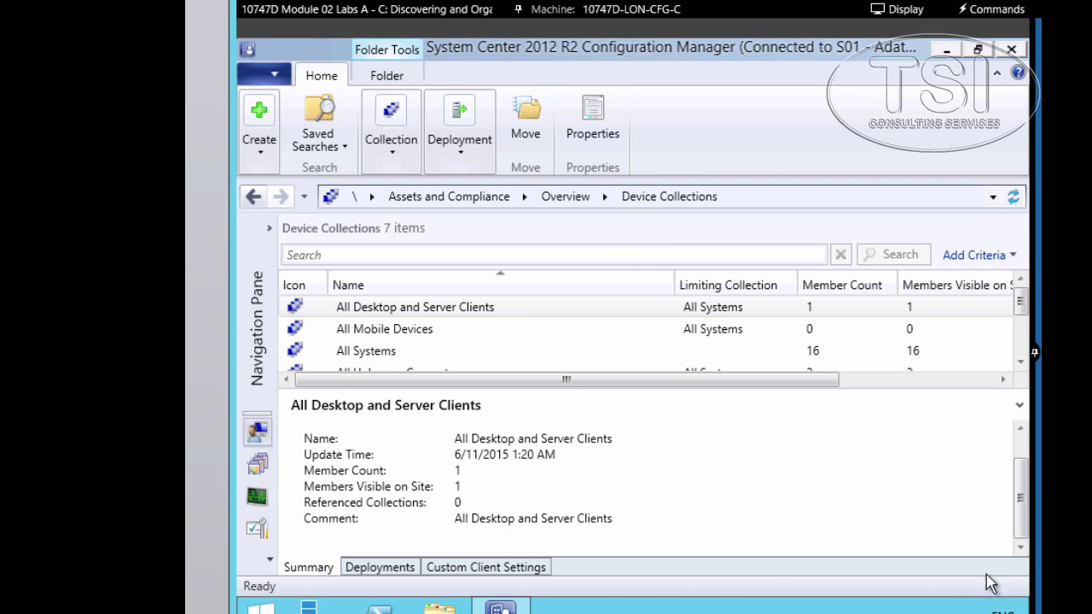
- Open Toronto Windows 8.1 Workstations to confirm TOR-CL1 and TOR-CL2 are members, then return to the lab document
{"action": "scroll", "coordinate": [401, 255], "scroll_direction": "down", "scroll_amount": 2}
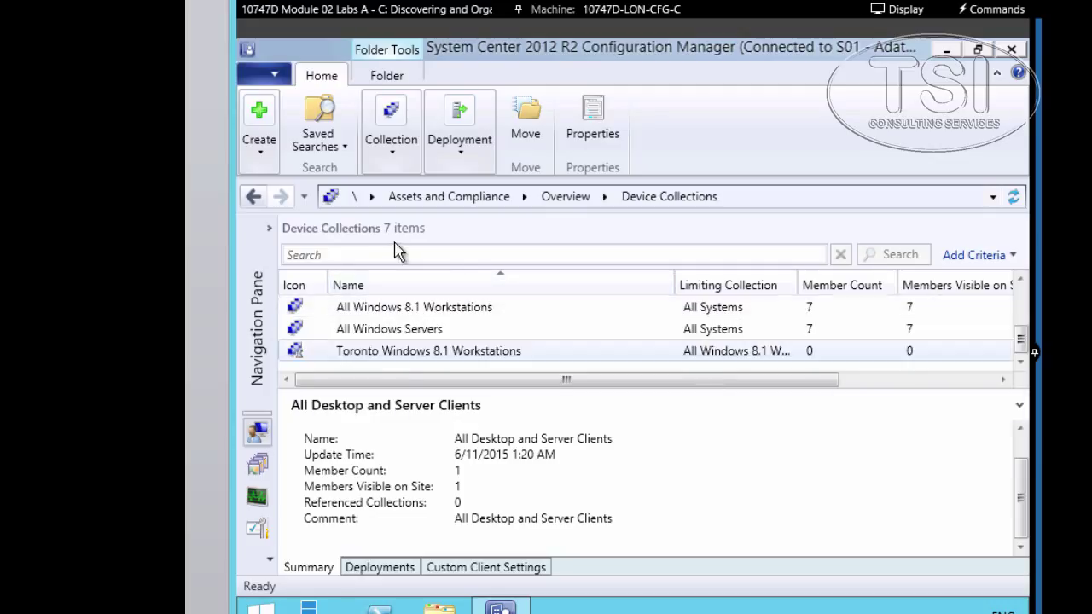
{"action": "double_click", "coordinate": [394, 353]}
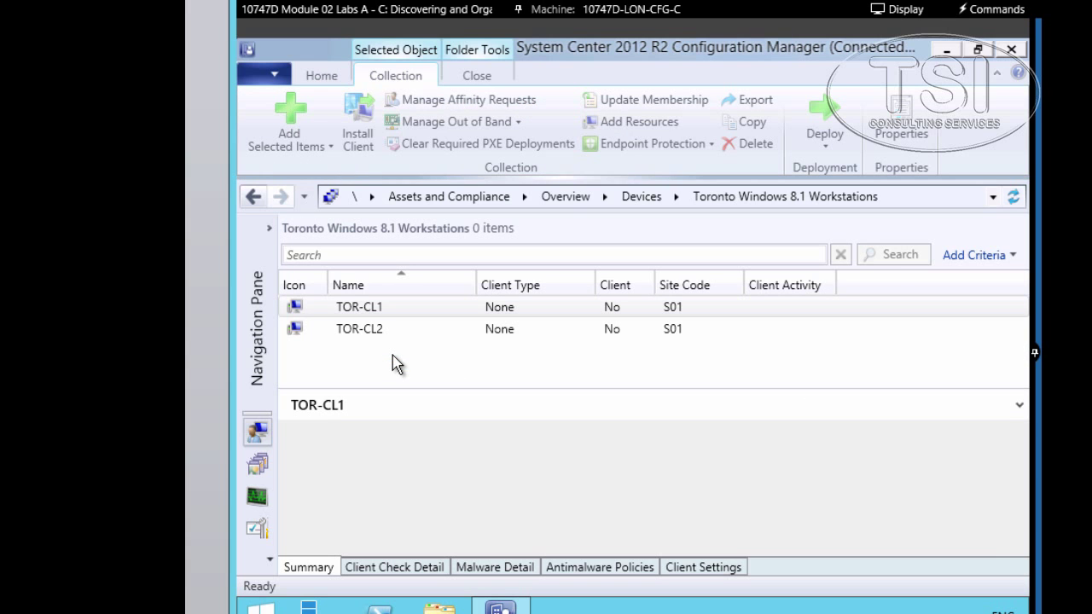
{"action": "left_click", "coordinate": [368, 330]}
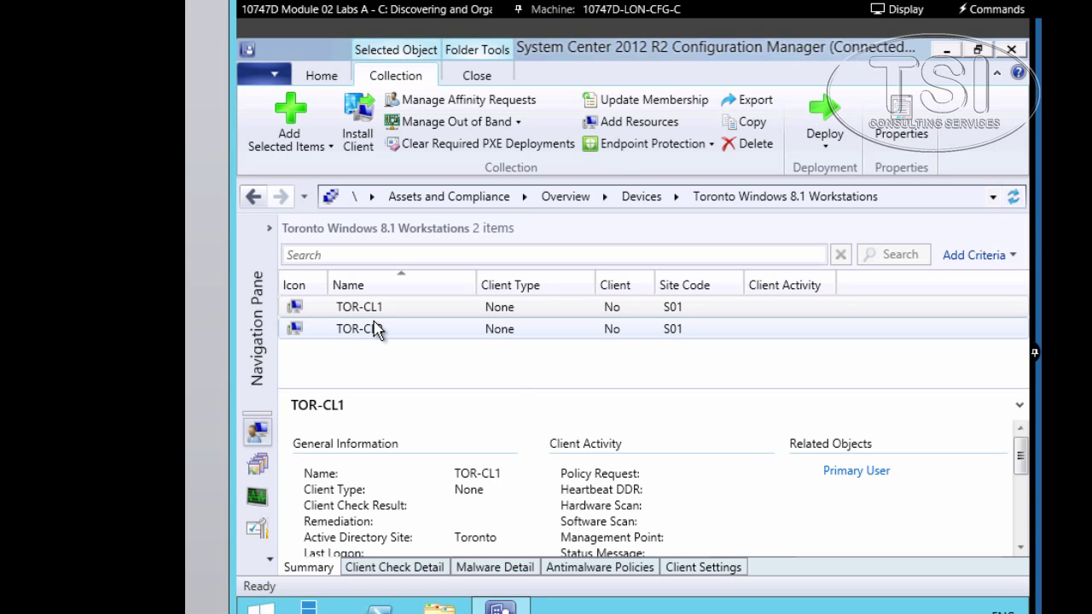
{"action": "key", "text": "alt+Tab"}
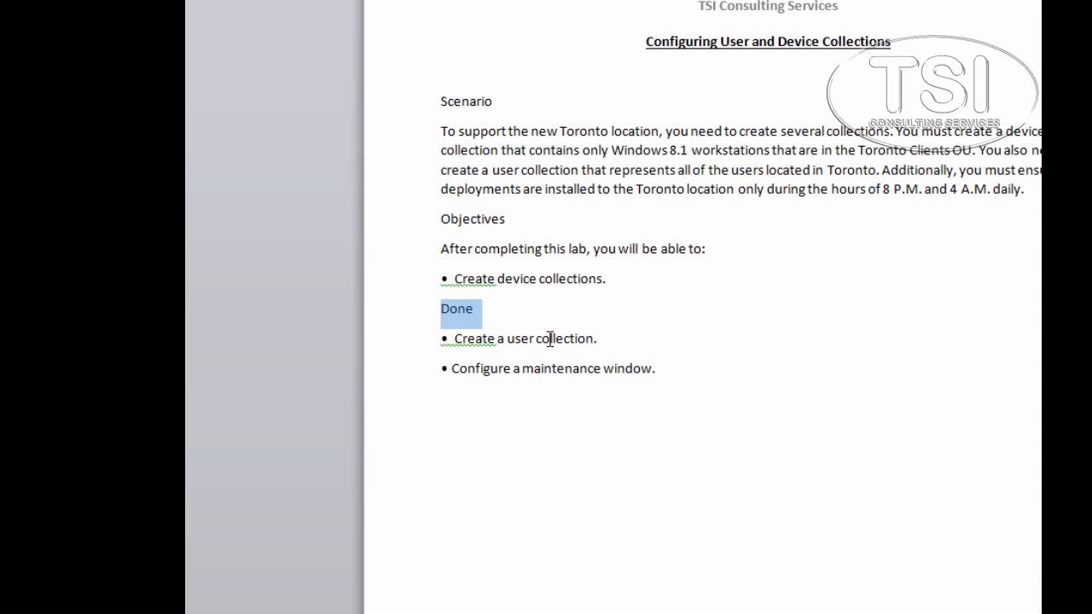
- Select the 'Create a user collection.' objective in the lab document, then go back to Configuration Manager
{"action": "triple_click", "coordinate": [550, 345]}
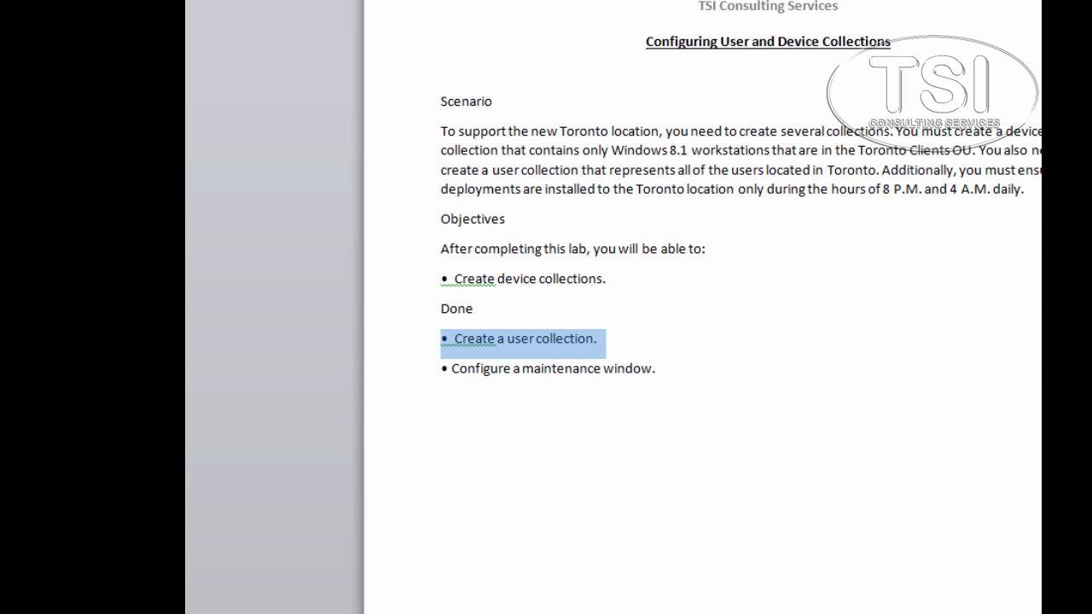
{"action": "key", "text": "alt+Tab"}
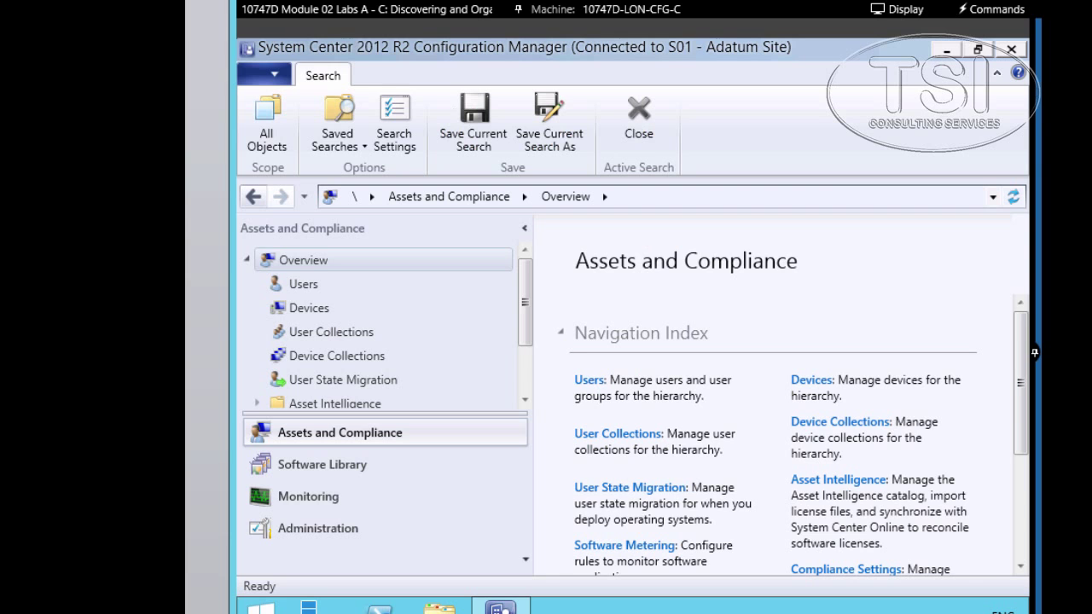
- Show the six user collections and launch the Create User Collection wizard
{"action": "left_click", "coordinate": [323, 435]}
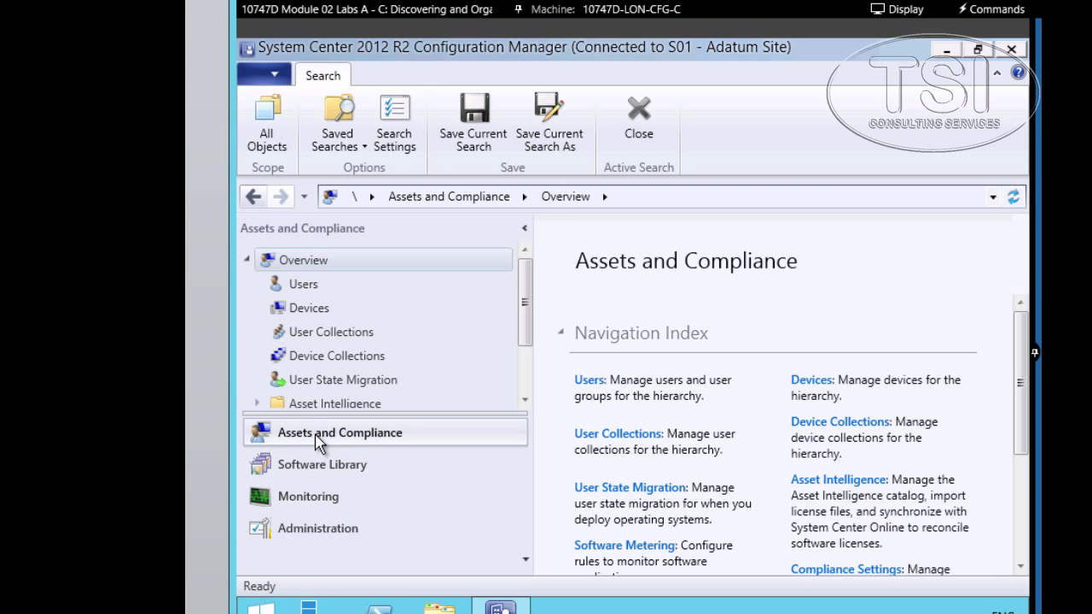
{"action": "left_click", "coordinate": [314, 334]}
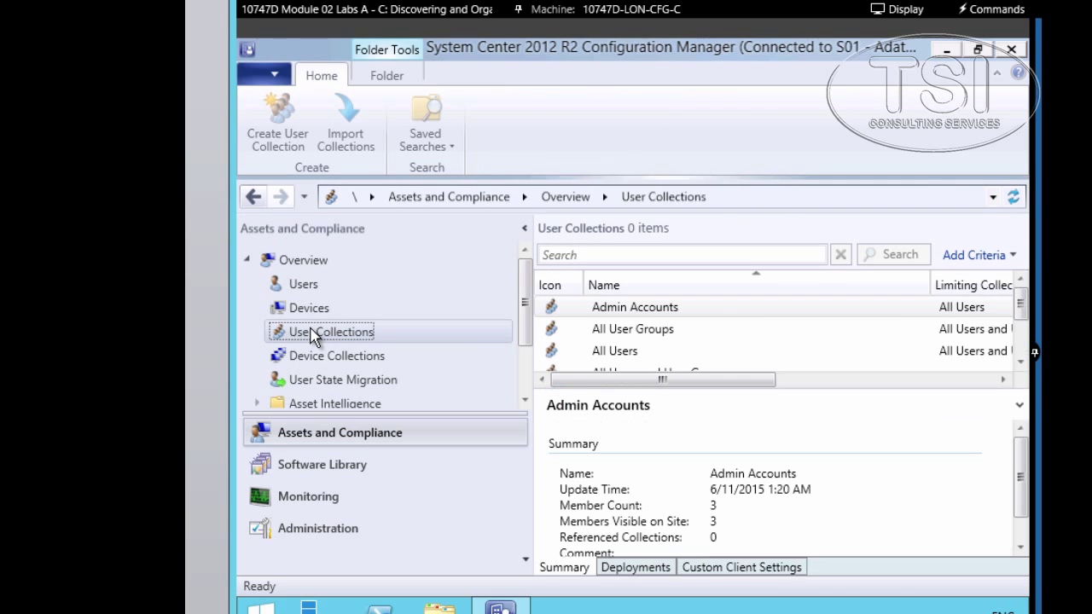
{"action": "scroll", "coordinate": [671, 337], "scroll_direction": "down", "scroll_amount": 1}
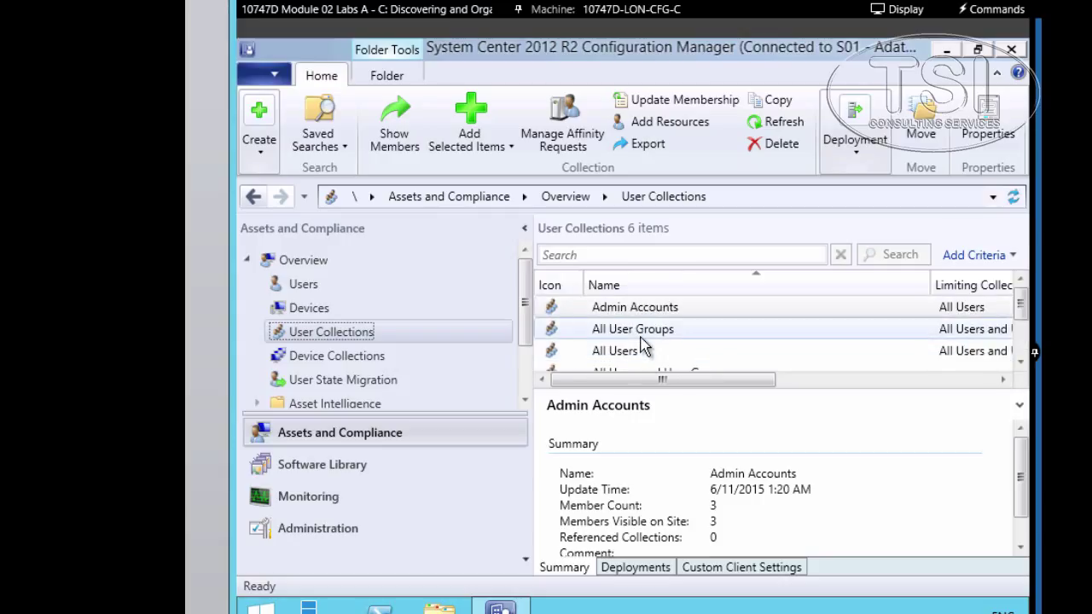
{"action": "right_click", "coordinate": [332, 335]}
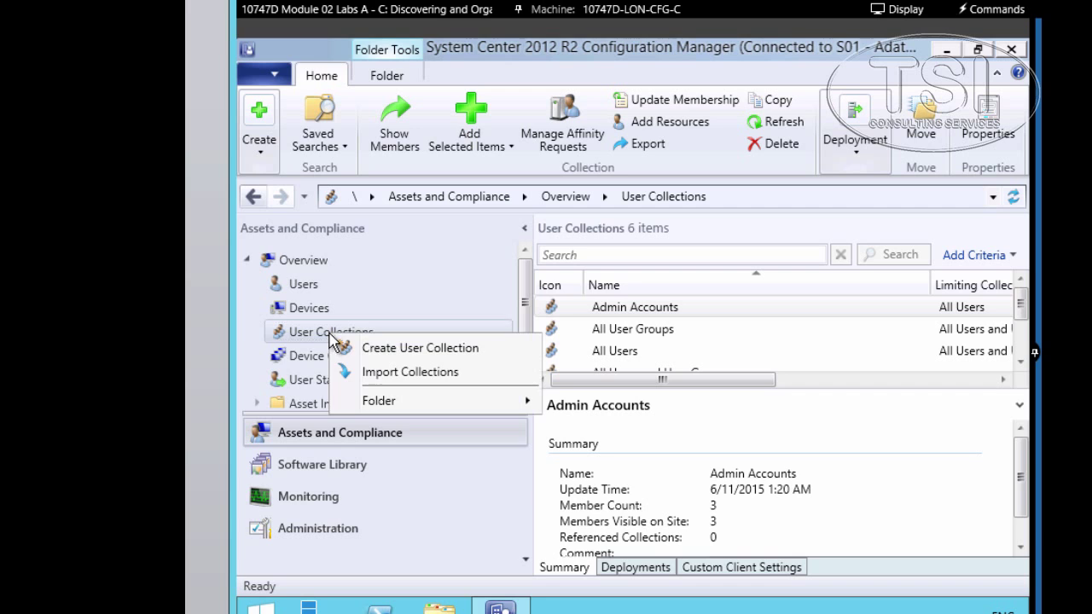
{"action": "left_click", "coordinate": [368, 350]}
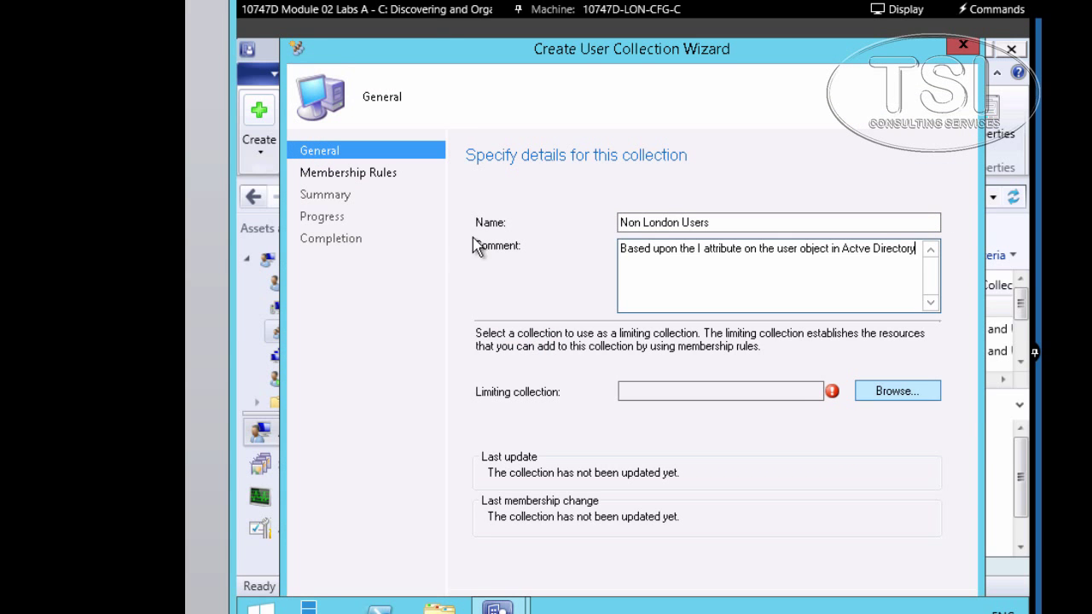
- Choose All Users as the limiting collection for Non London Users and continue to membership rules
{"action": "left_click", "coordinate": [898, 391]}
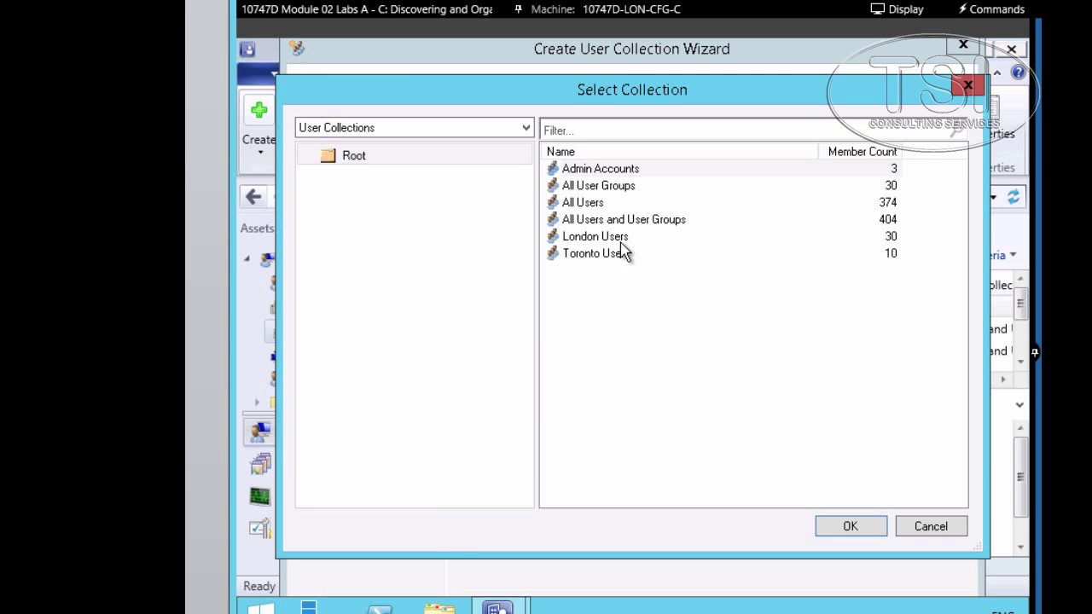
{"action": "left_click", "coordinate": [579, 207]}
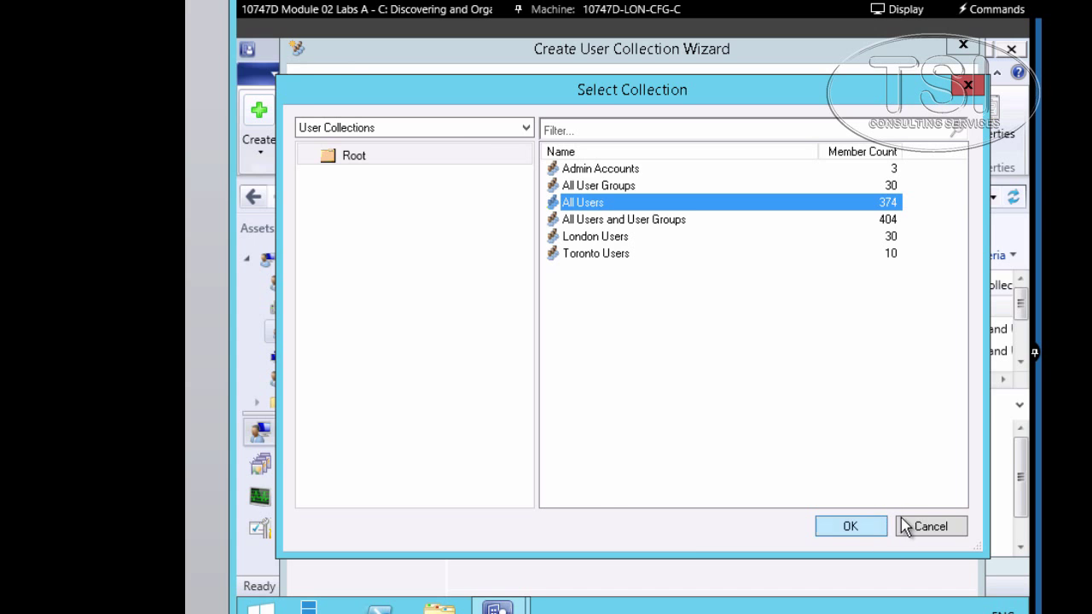
{"action": "left_click", "coordinate": [857, 529]}
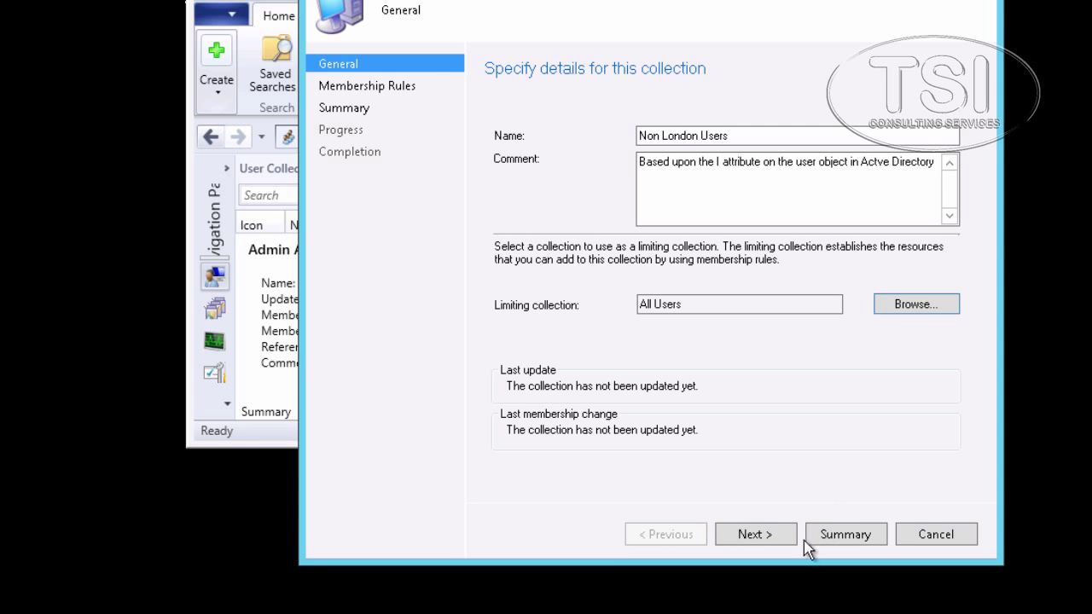
{"action": "left_click", "coordinate": [762, 536]}
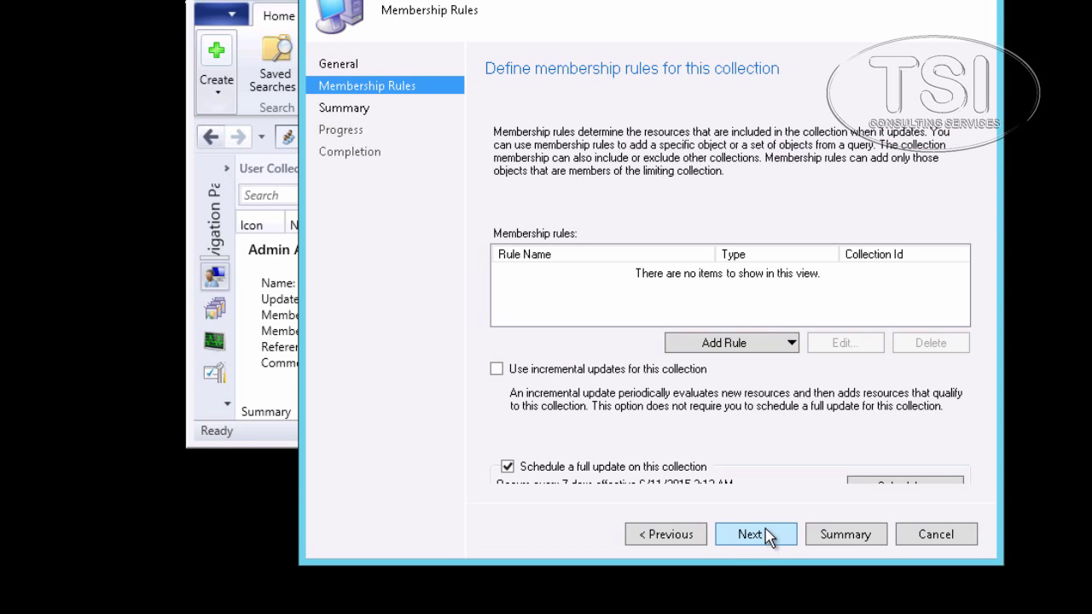
- Add a query rule named Exclude-London and start a new criterion in its query statement
{"action": "left_click", "coordinate": [786, 343]}
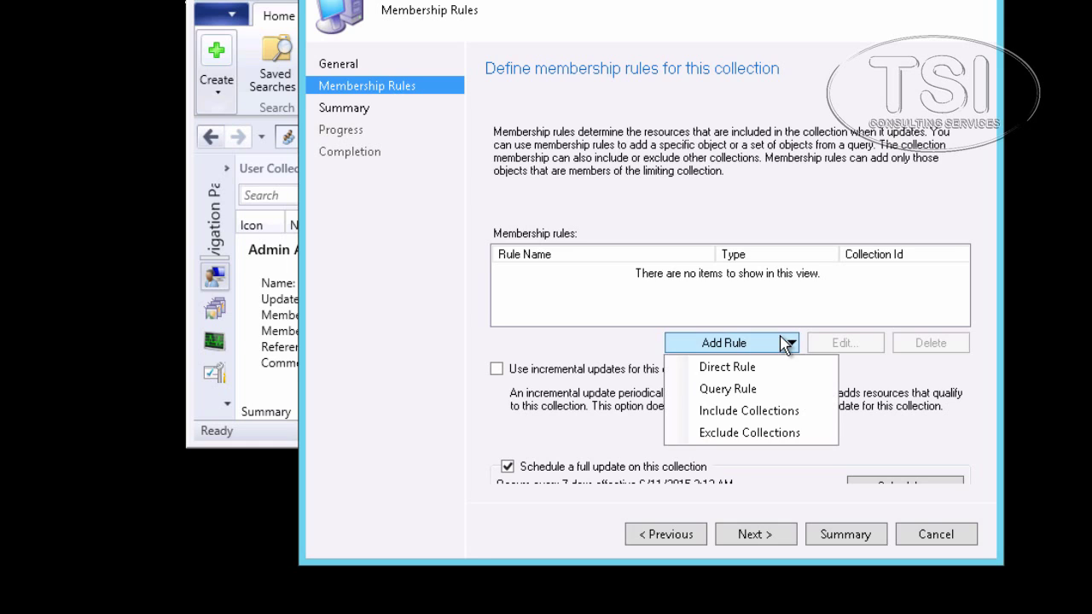
{"action": "left_click", "coordinate": [768, 401]}
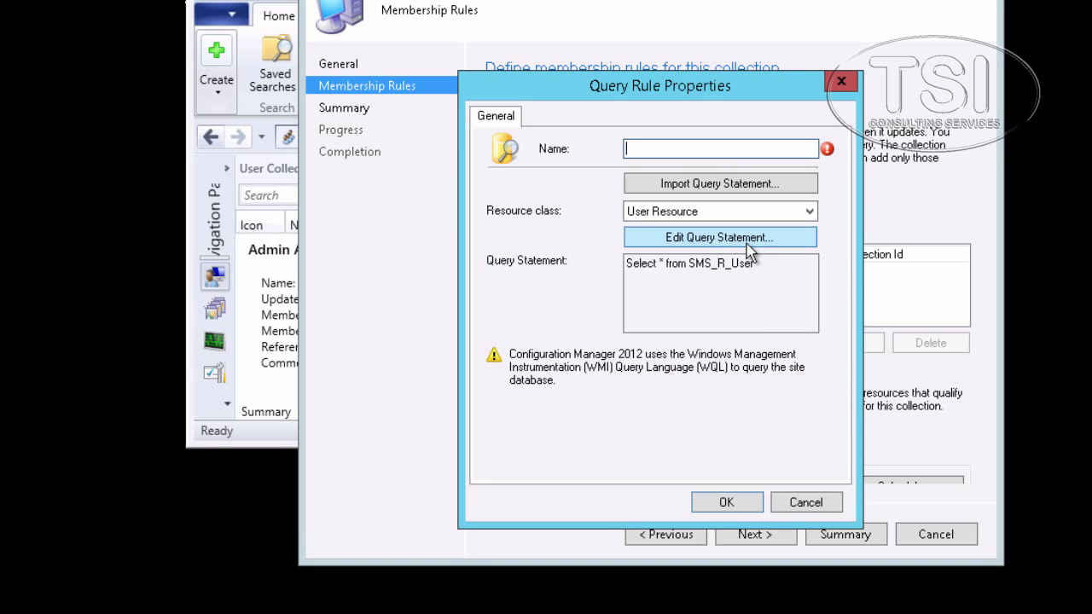
{"action": "type", "text": "Exclude-London"}
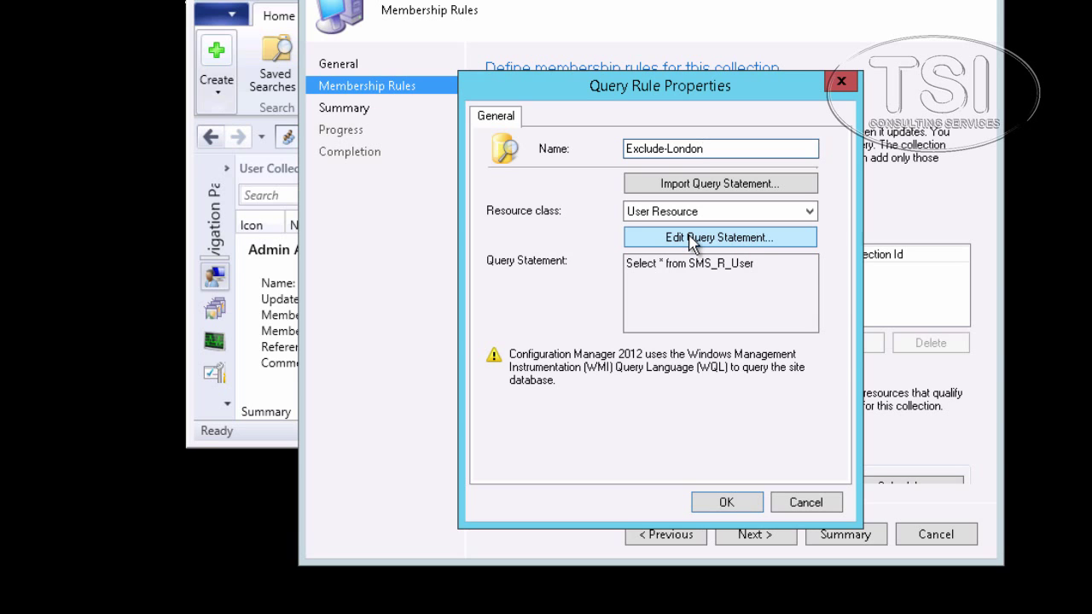
{"action": "left_click", "coordinate": [693, 239]}
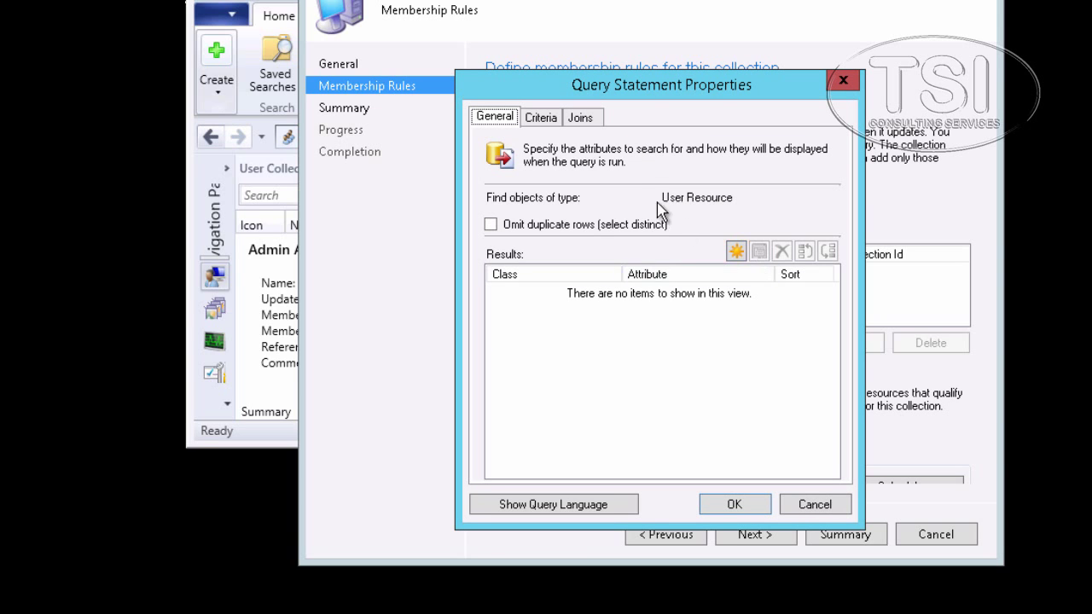
{"action": "left_click", "coordinate": [539, 120]}
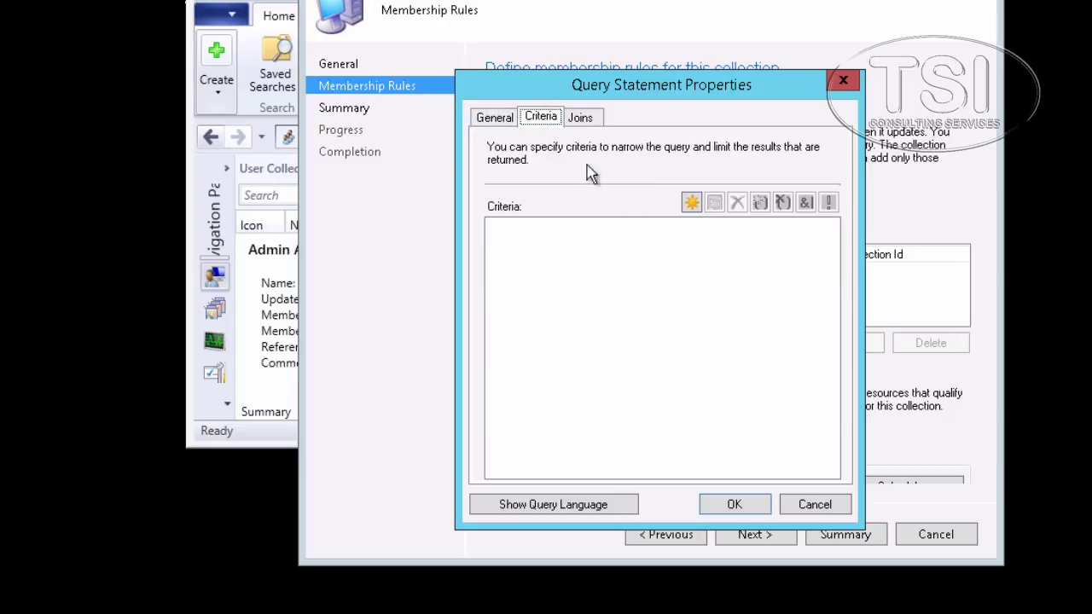
{"action": "left_click", "coordinate": [690, 203]}
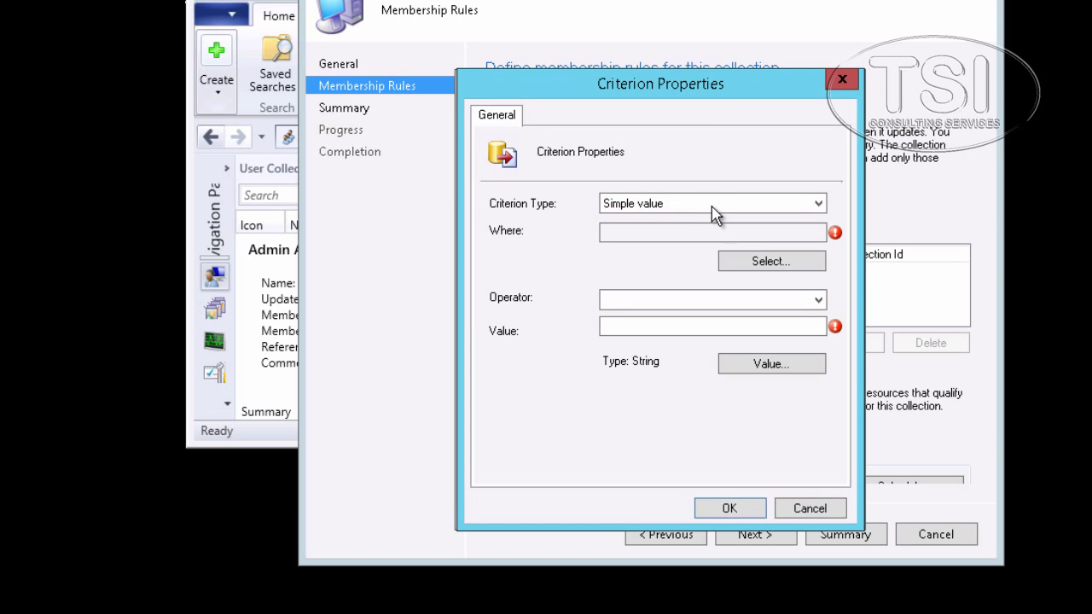
- Set the criterion to User Resource l is not equal to London and save the Exclude-London rule
{"action": "left_click", "coordinate": [713, 205]}
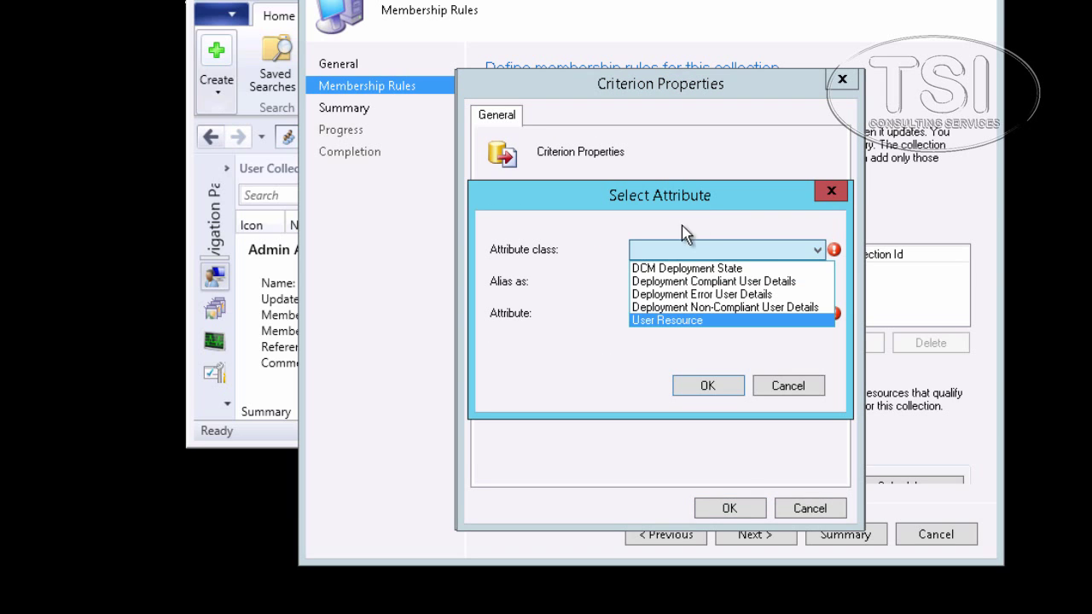
{"action": "left_click", "coordinate": [659, 320]}
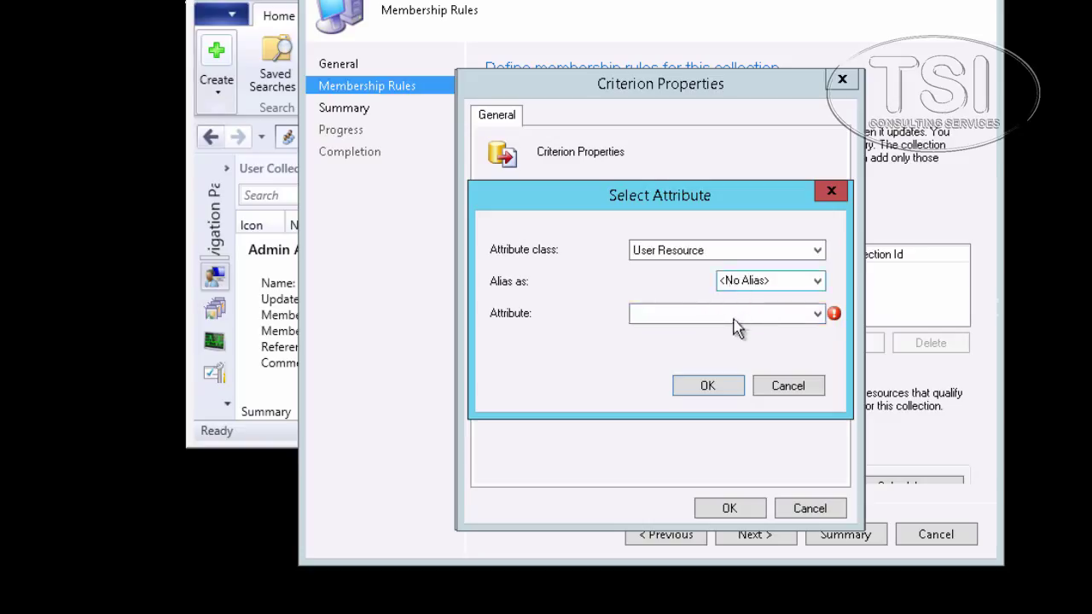
{"action": "left_click", "coordinate": [790, 315]}
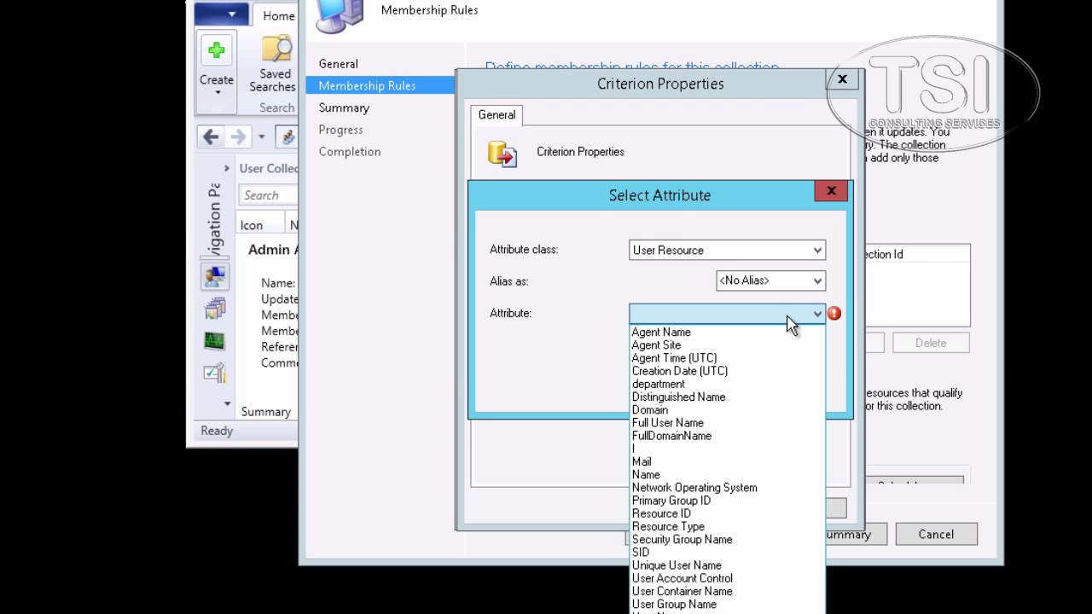
{"action": "left_click", "coordinate": [657, 451]}
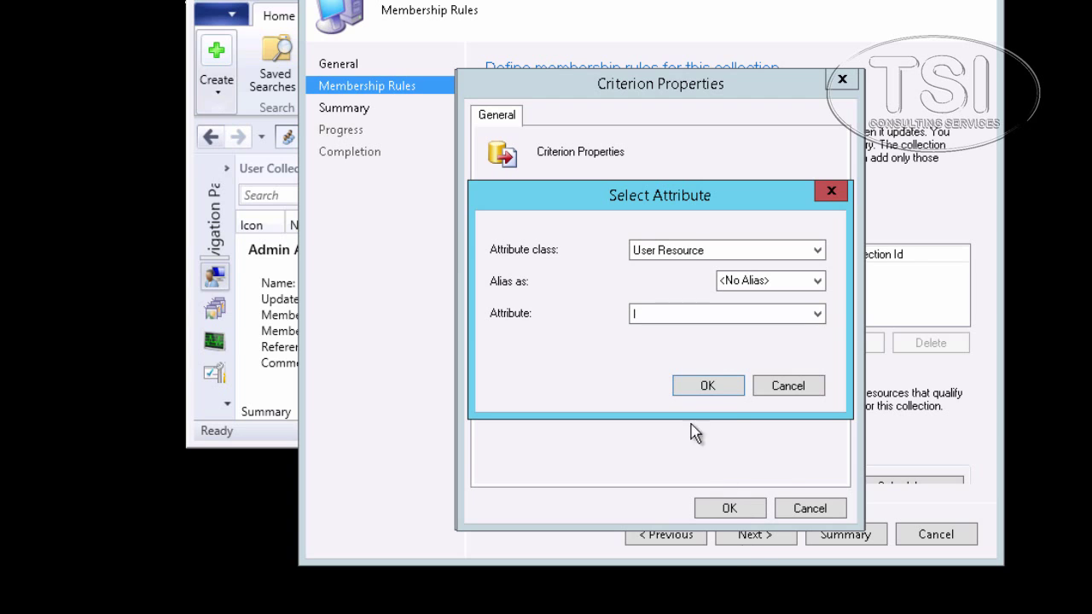
{"action": "left_click", "coordinate": [708, 385]}
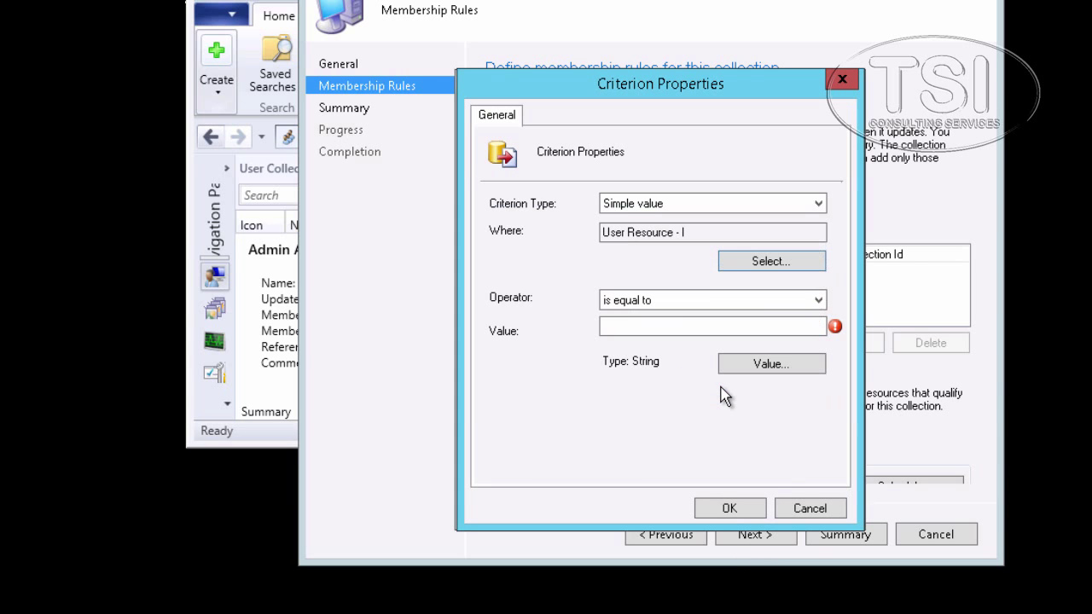
{"action": "left_click", "coordinate": [751, 303]}
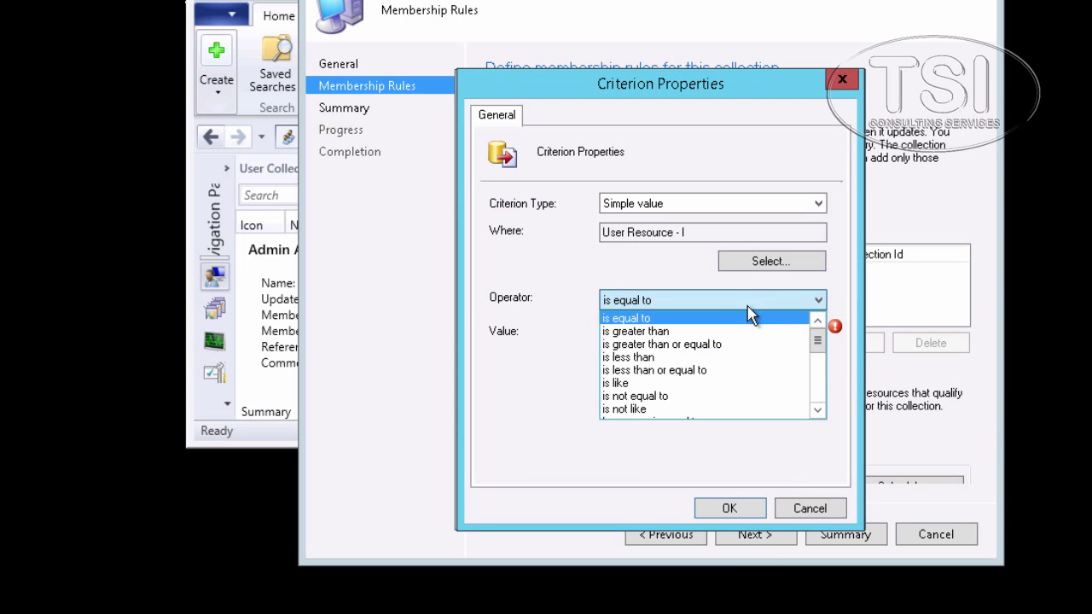
{"action": "left_click", "coordinate": [699, 396]}
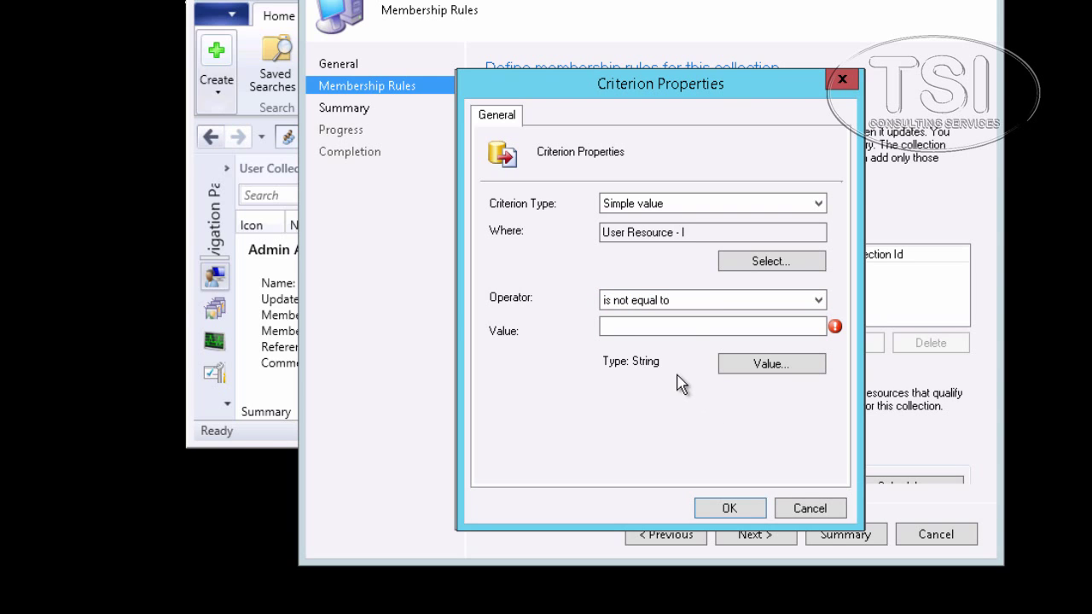
{"action": "left_click", "coordinate": [761, 373]}
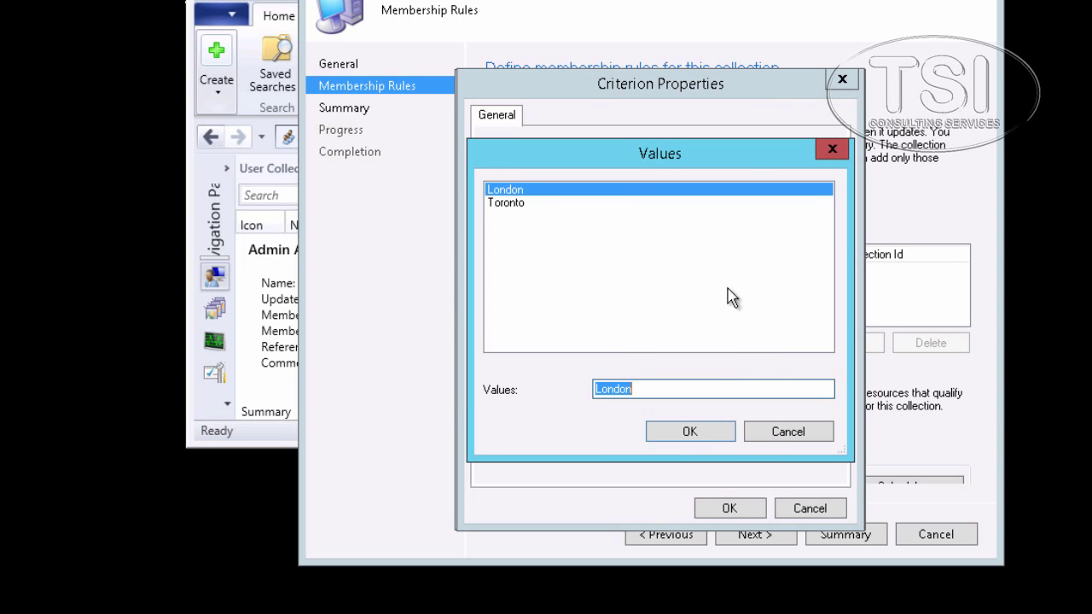
{"action": "left_click", "coordinate": [690, 433]}
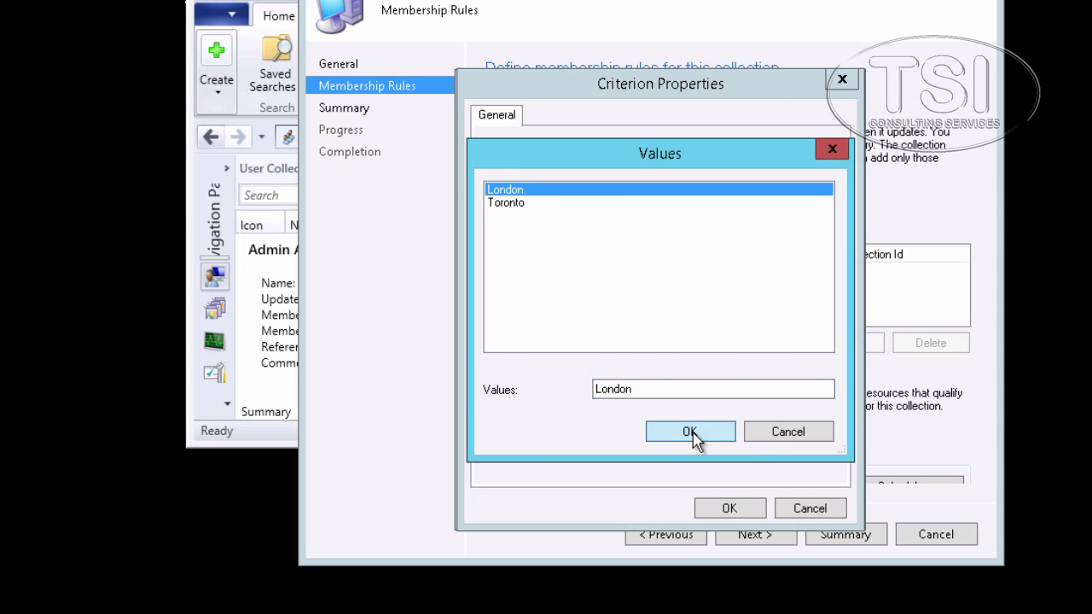
{"action": "left_click", "coordinate": [729, 510]}
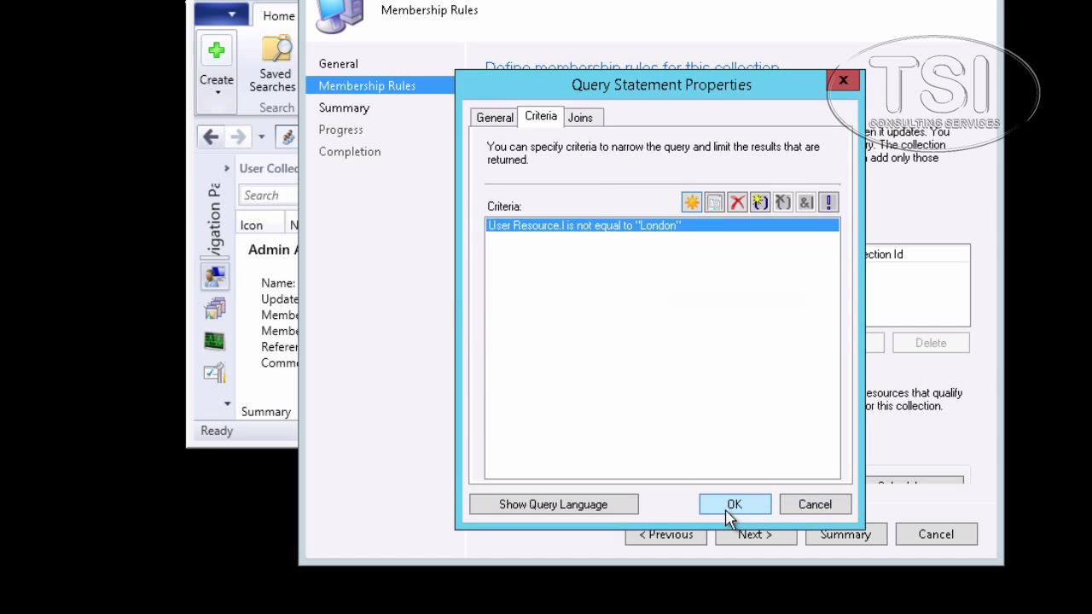
{"action": "left_click", "coordinate": [729, 507]}
{"action": "left_click", "coordinate": [731, 510]}
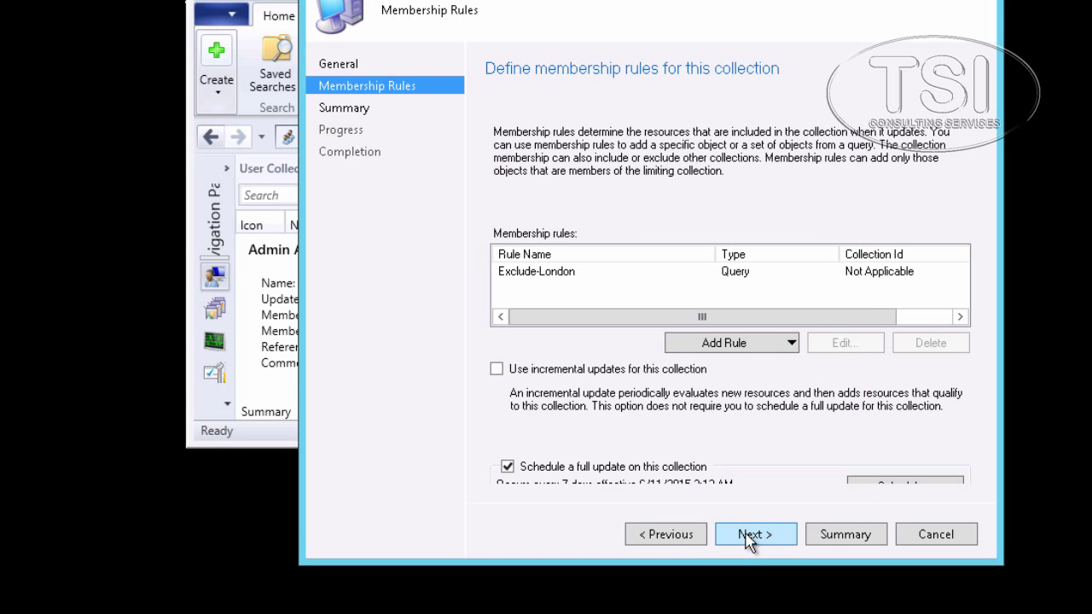
- Complete the wizard and run Update Membership on Non London Users, bringing it to 49 members
{"action": "left_click", "coordinate": [749, 537]}
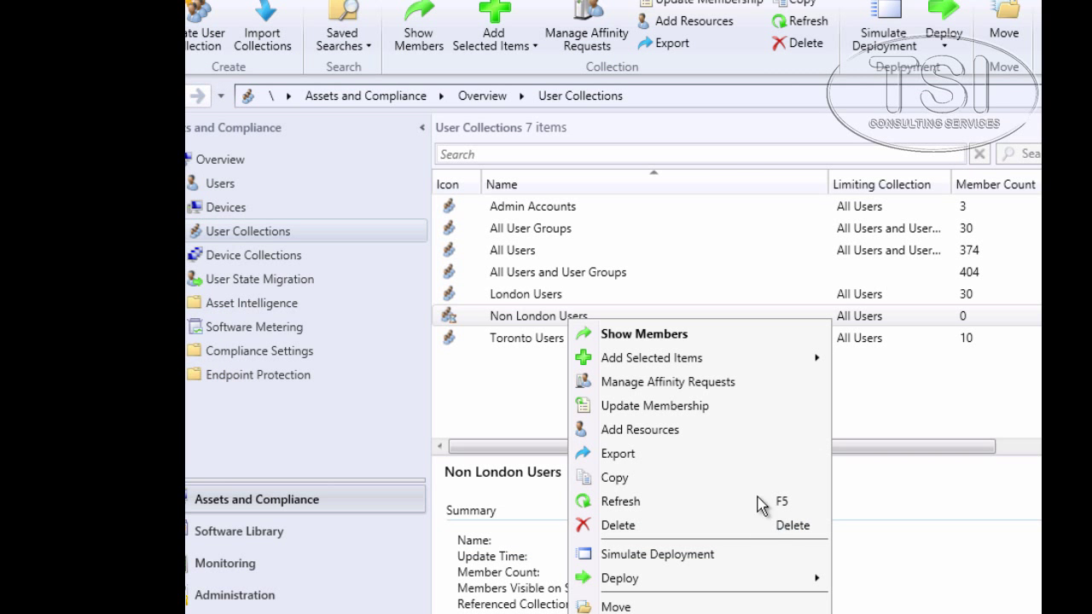
{"action": "left_click", "coordinate": [652, 406]}
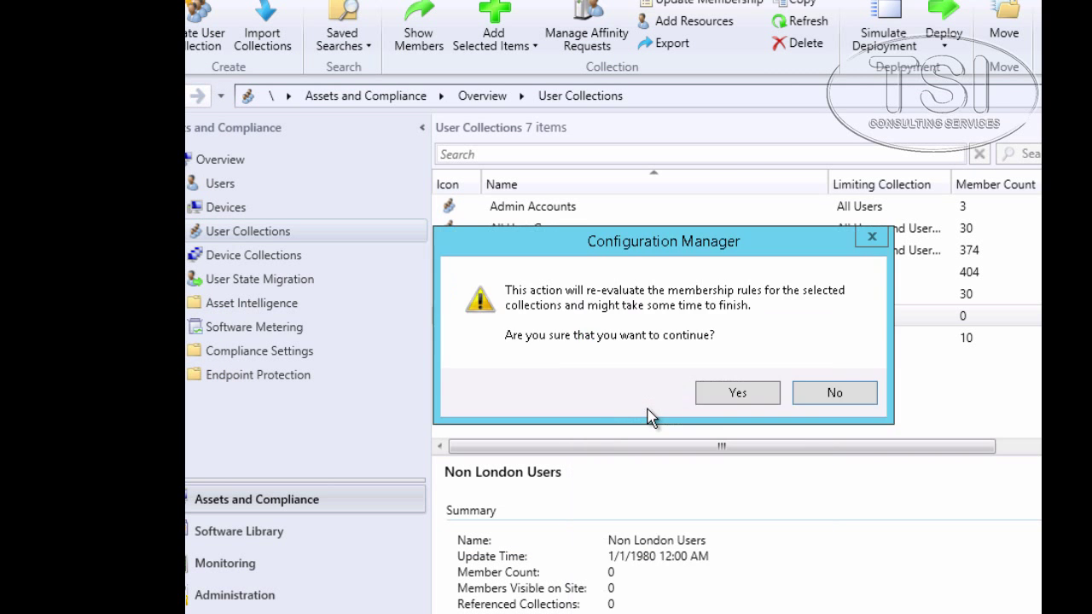
{"action": "left_click", "coordinate": [739, 399]}
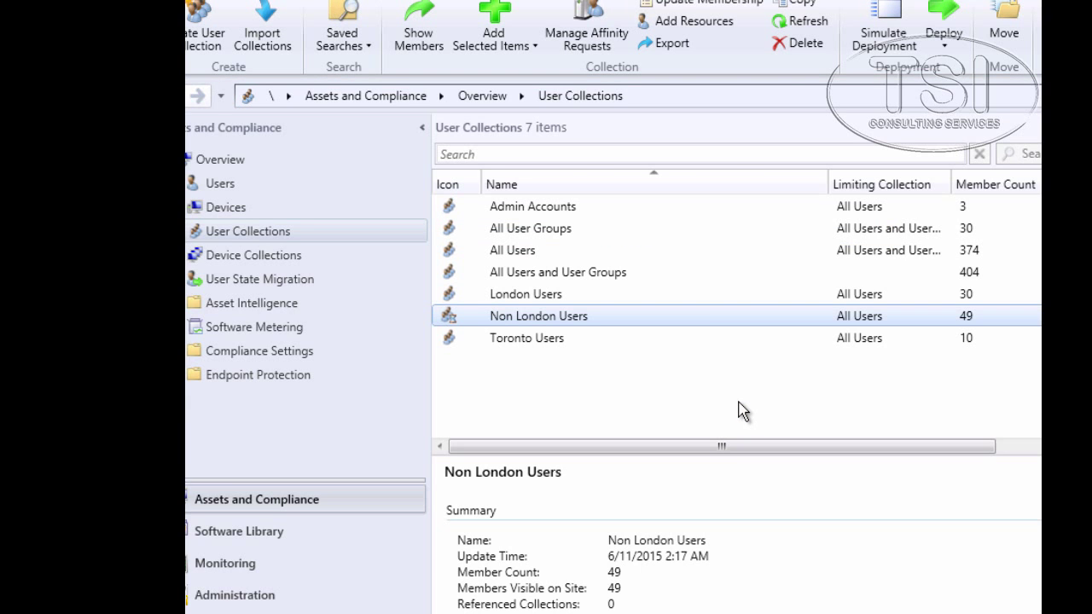
- Open the Non London Users member list and confirm several members' l attribute reads Toronto
{"action": "double_click", "coordinate": [532, 319]}
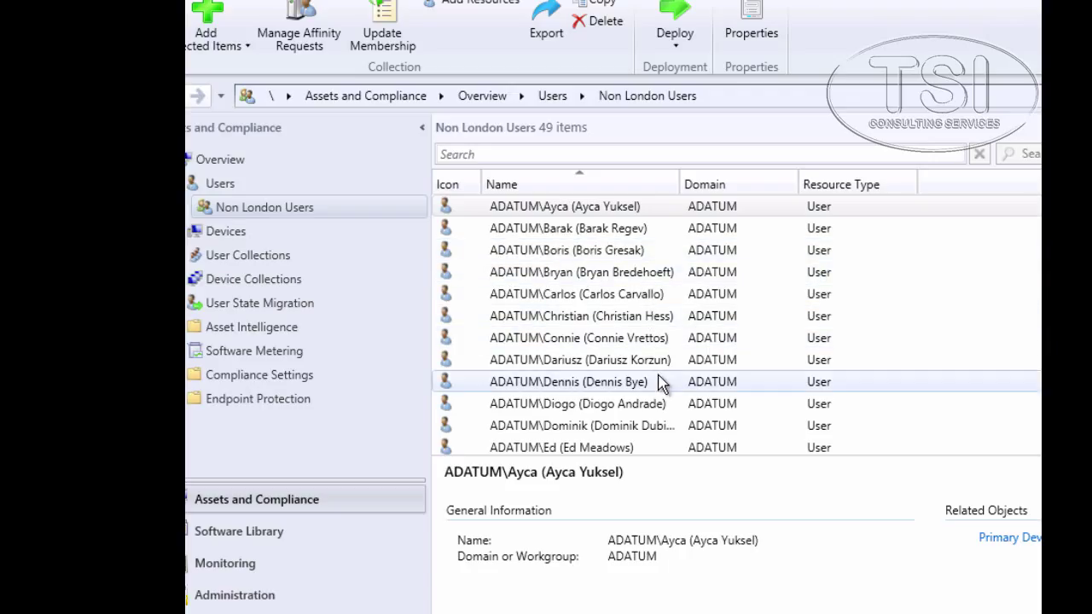
{"action": "double_click", "coordinate": [528, 211]}
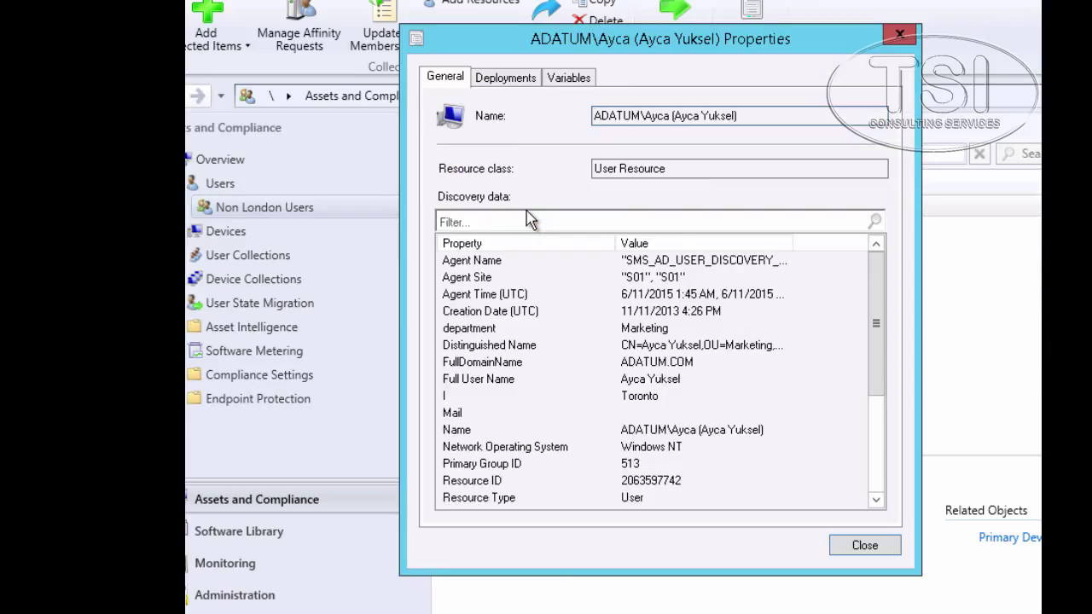
{"action": "left_click", "coordinate": [460, 399]}
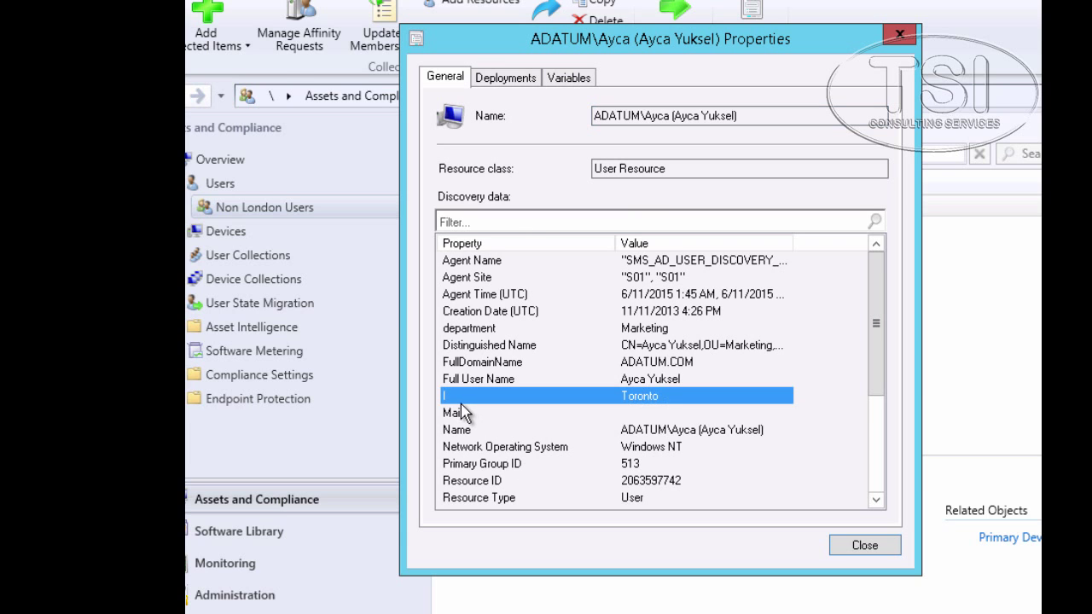
{"action": "left_click", "coordinate": [879, 549]}
{"action": "double_click", "coordinate": [595, 404]}
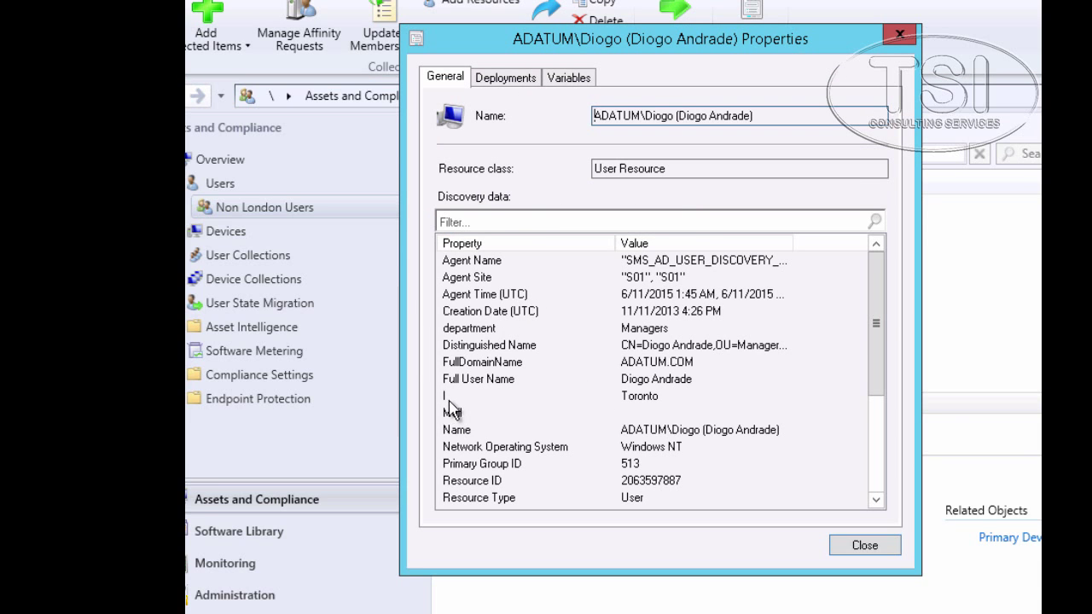
{"action": "left_click", "coordinate": [608, 396]}
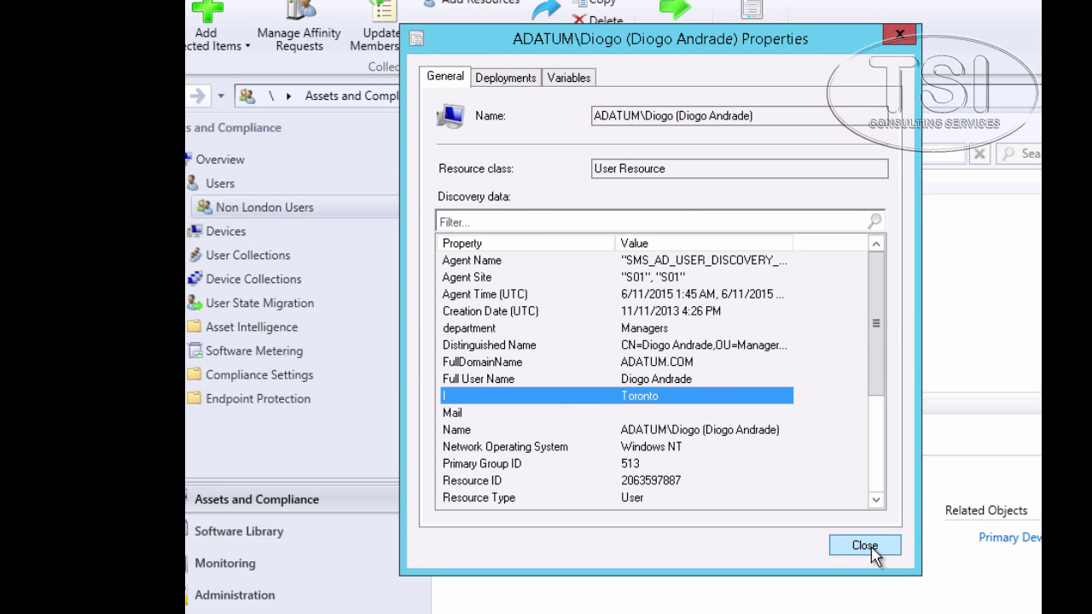
{"action": "left_click", "coordinate": [875, 551]}
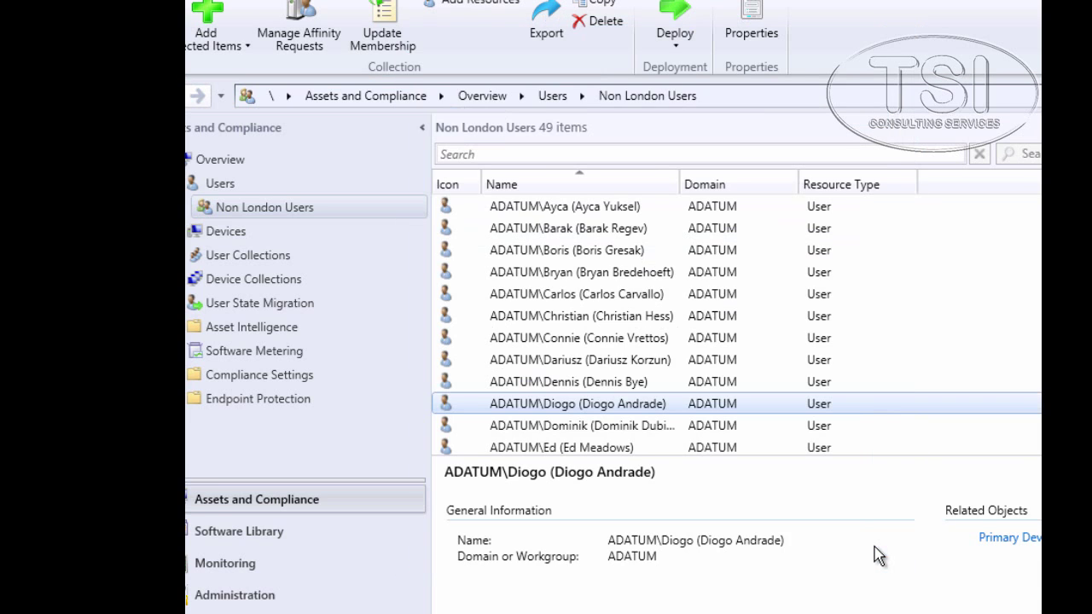
{"action": "left_click", "coordinate": [629, 447]}
{"action": "double_click", "coordinate": [556, 419]}
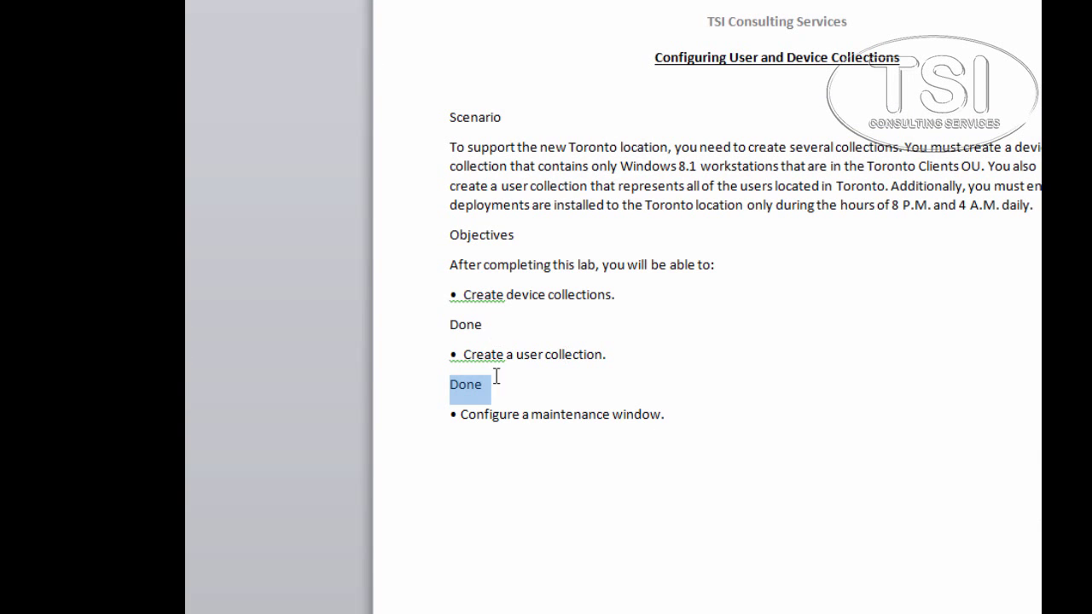
- Select and then deselect the 'Configure a maintenance window' objective in the Word lab document
{"action": "triple_click", "coordinate": [497, 418]}
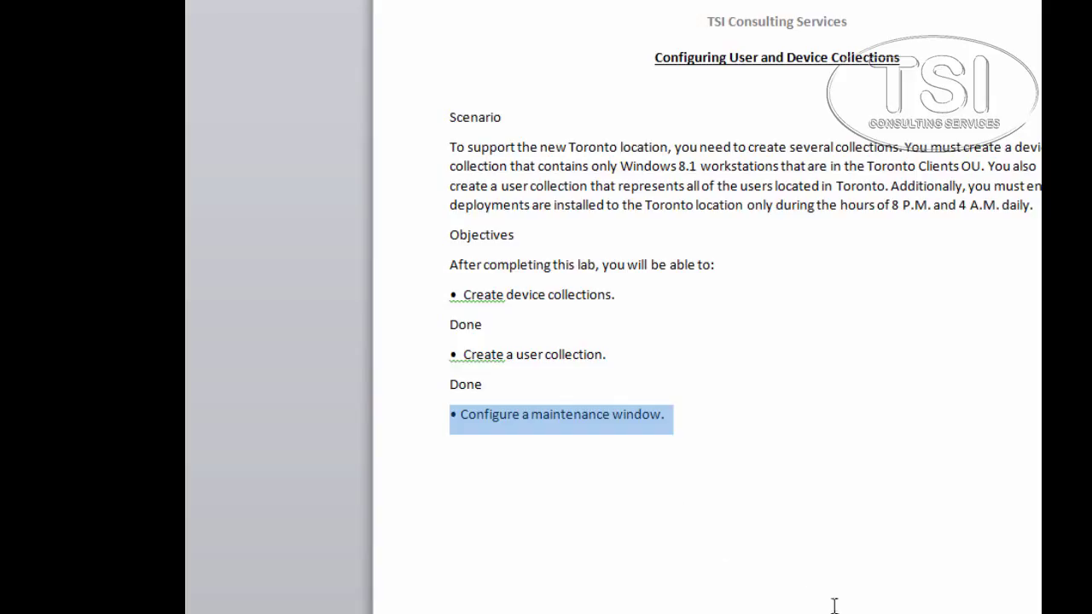
{"action": "key", "text": "Right"}
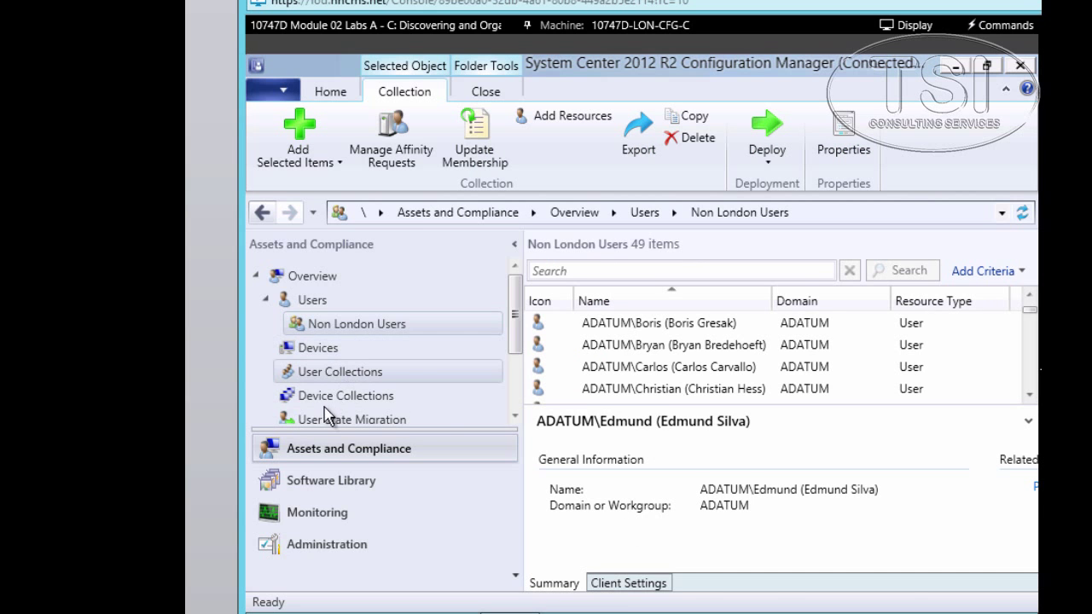
- Find Toronto Windows 8.1 Workstations under Device Collections and open its Properties
{"action": "left_click", "coordinate": [324, 405]}
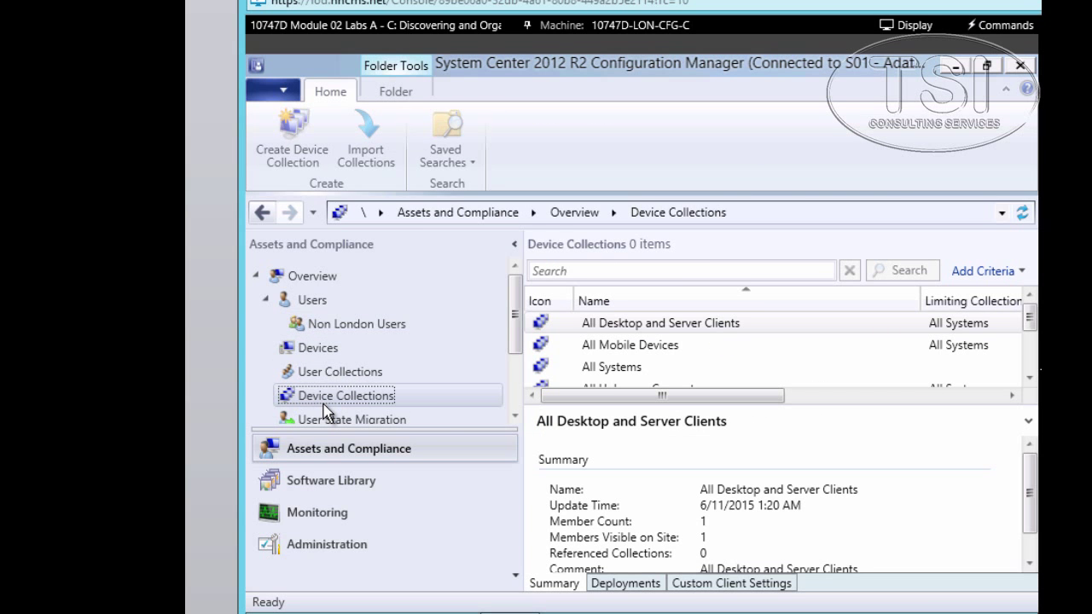
{"action": "scroll", "coordinate": [678, 358], "scroll_direction": "down", "scroll_amount": 2}
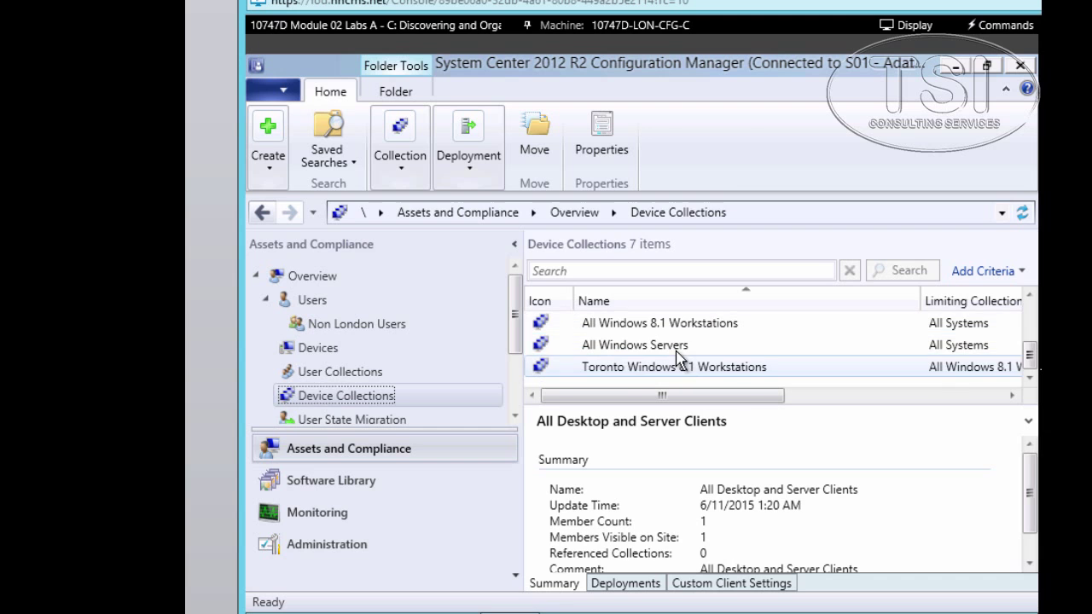
{"action": "right_click", "coordinate": [676, 376]}
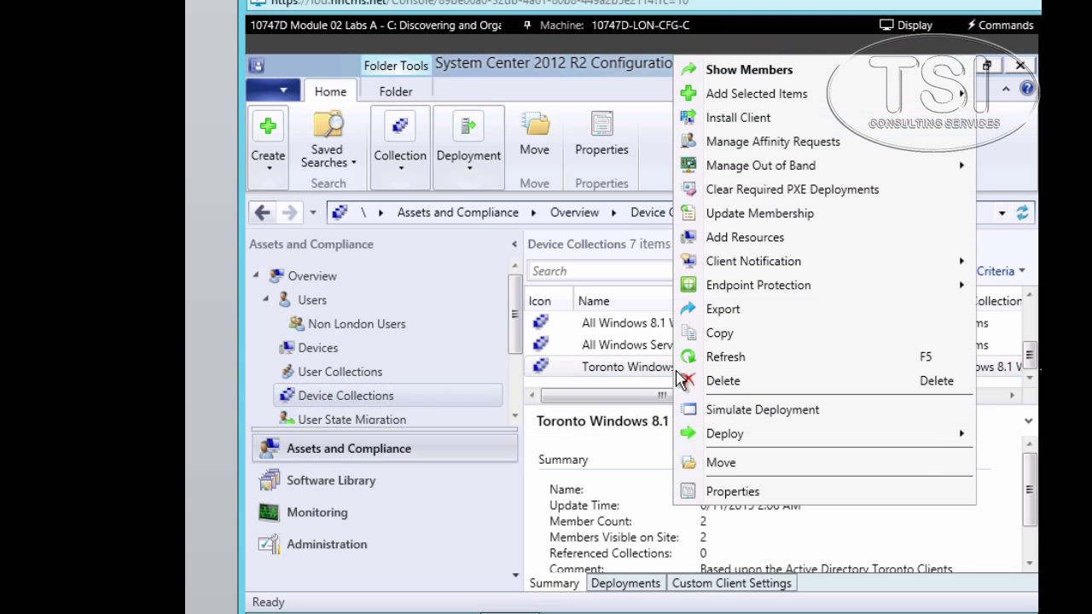
{"action": "left_click", "coordinate": [732, 492]}
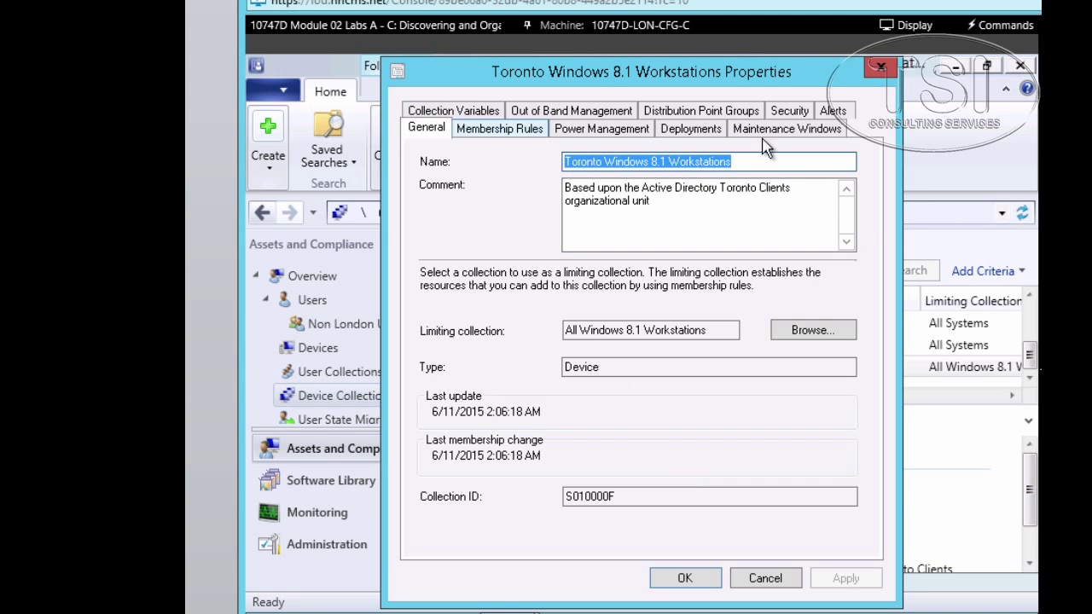
- Add a daily 'Deployment Windows' maintenance window starting 8:00 PM and save the collection properties
{"action": "left_click", "coordinate": [789, 129]}
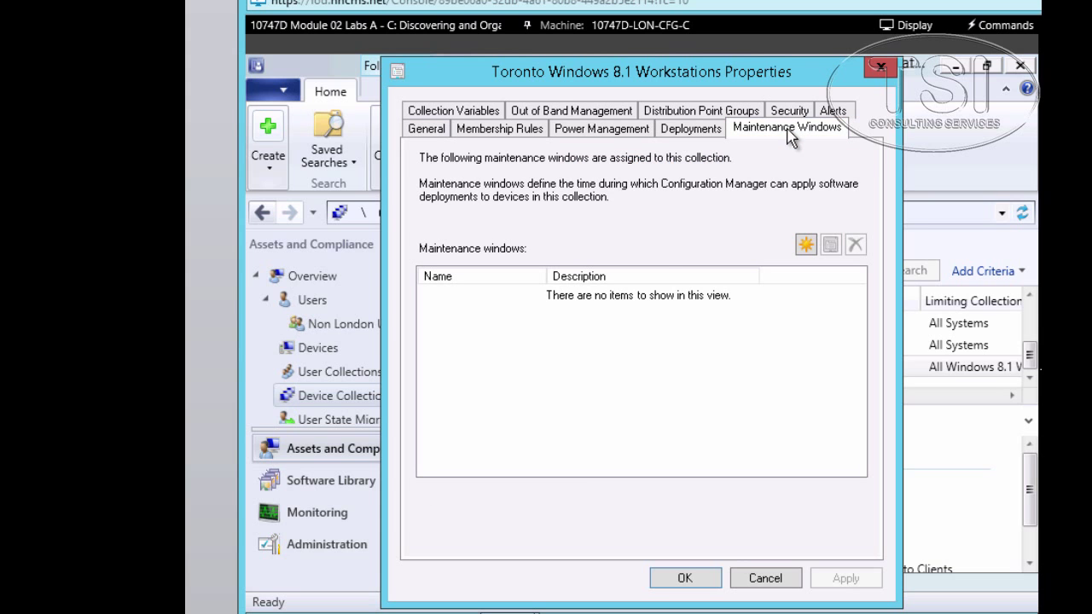
{"action": "left_click", "coordinate": [805, 245]}
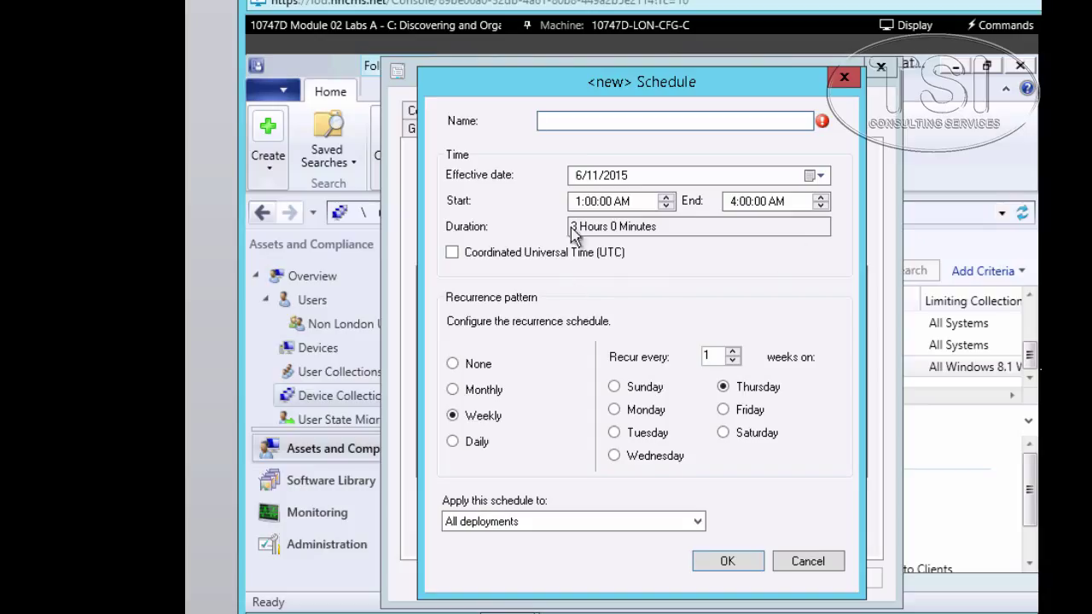
{"action": "type", "text": "Deployment Windows"}
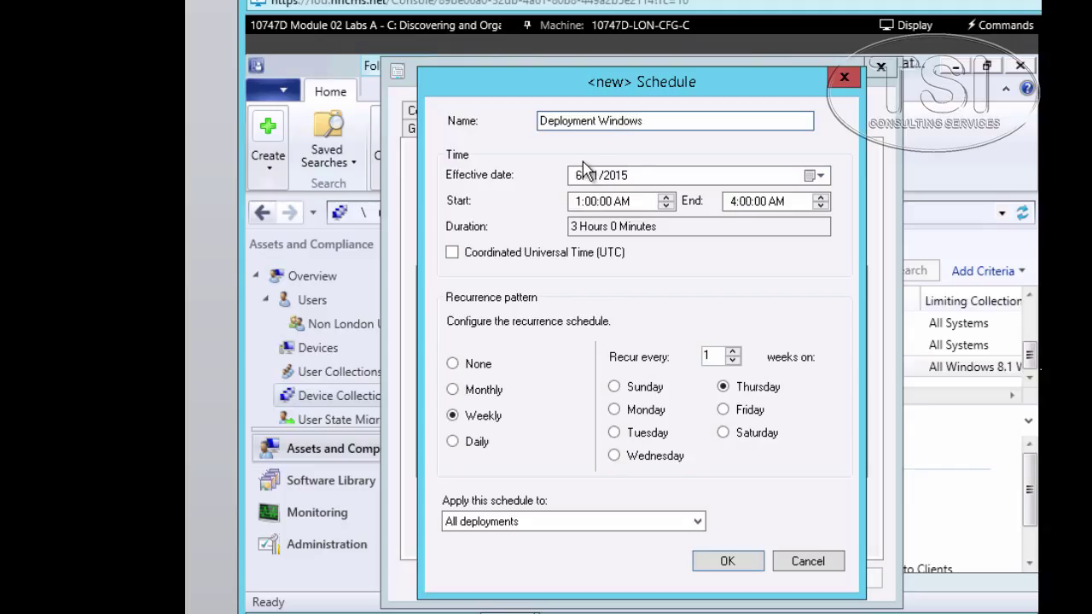
{"action": "left_click", "coordinate": [576, 201]}
{"action": "type", "text": "20"}
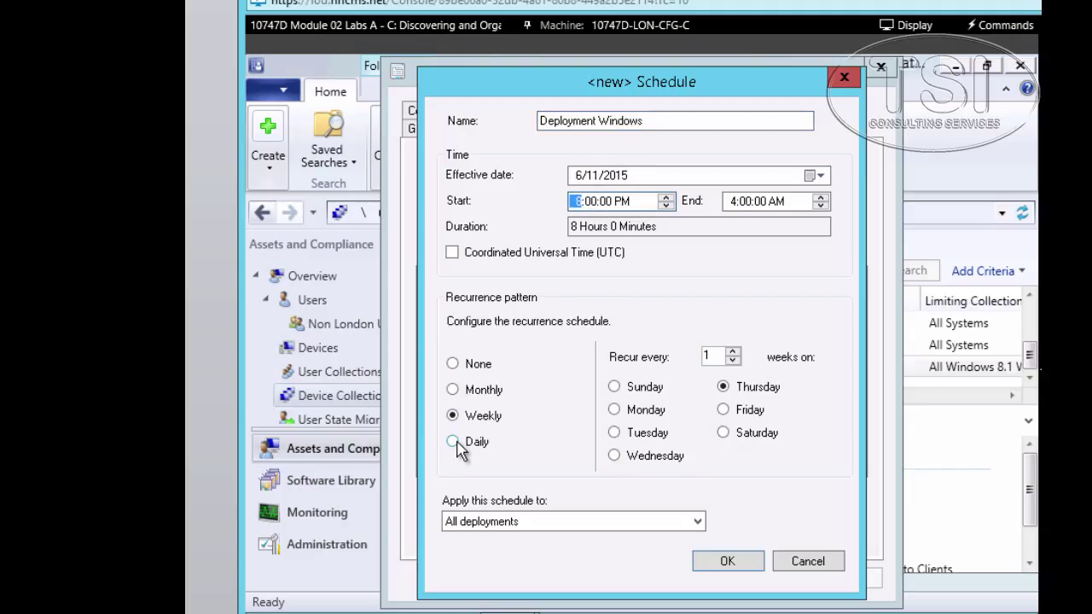
{"action": "left_click", "coordinate": [461, 448]}
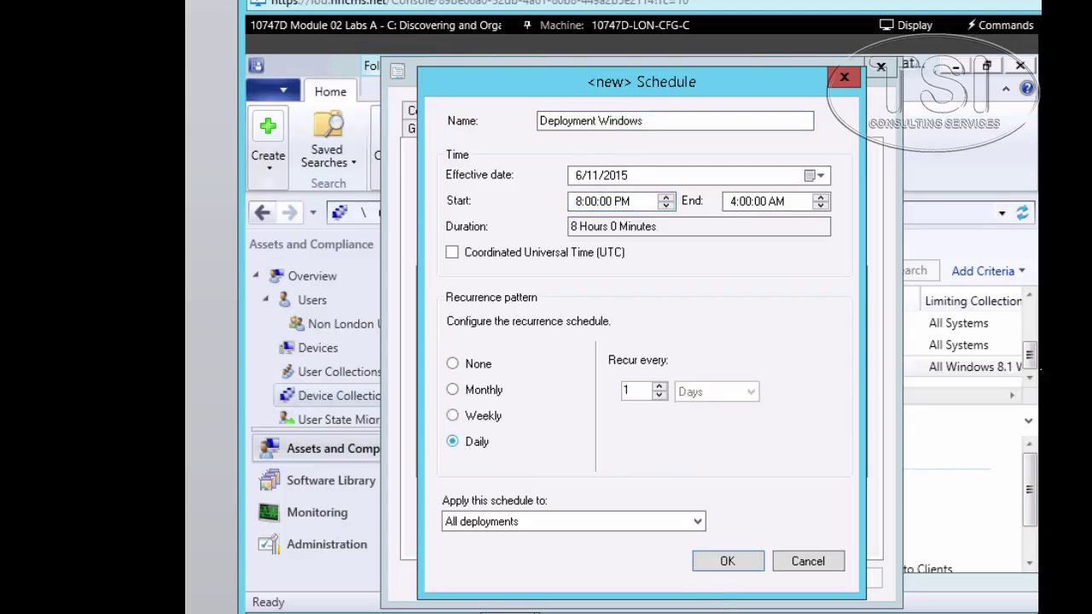
{"action": "left_click", "coordinate": [725, 561]}
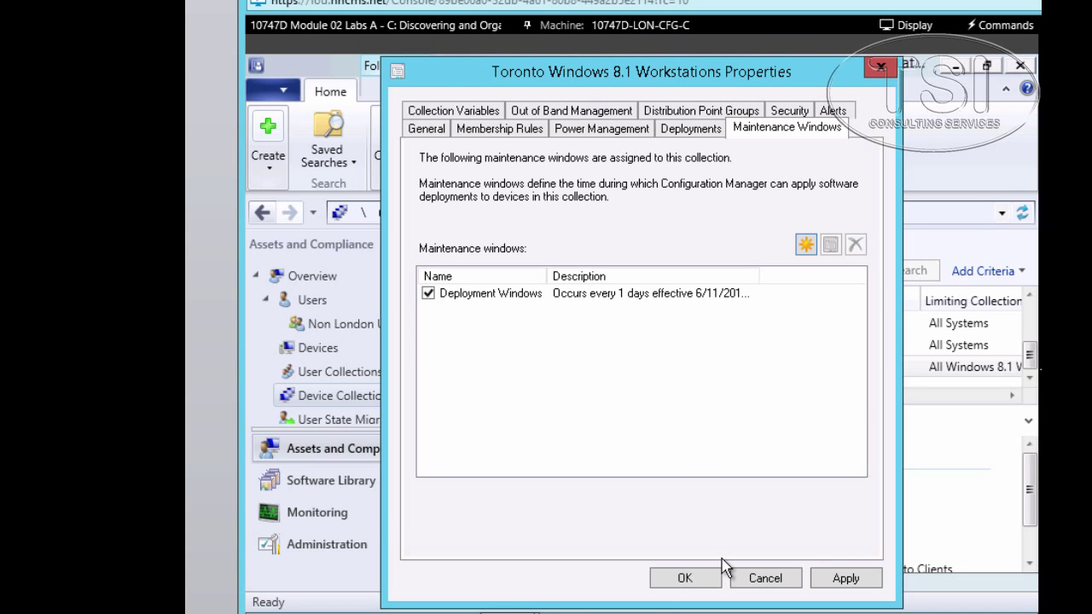
{"action": "left_click", "coordinate": [689, 578]}
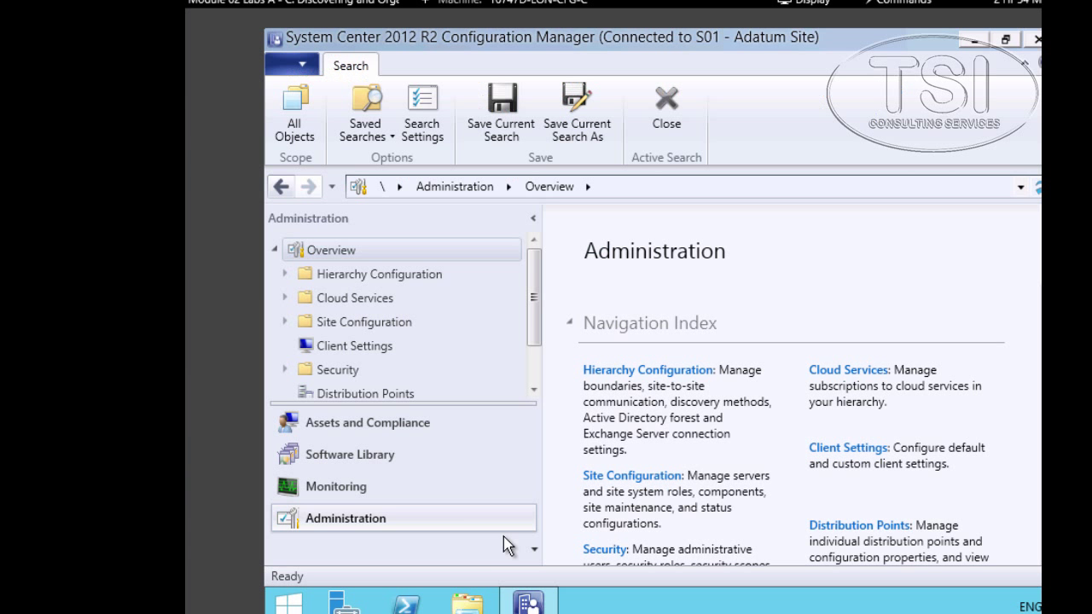
- Under Administration > Security > Security Scopes, create a scope named 'Toronto Scope'
{"action": "left_click", "coordinate": [337, 372]}
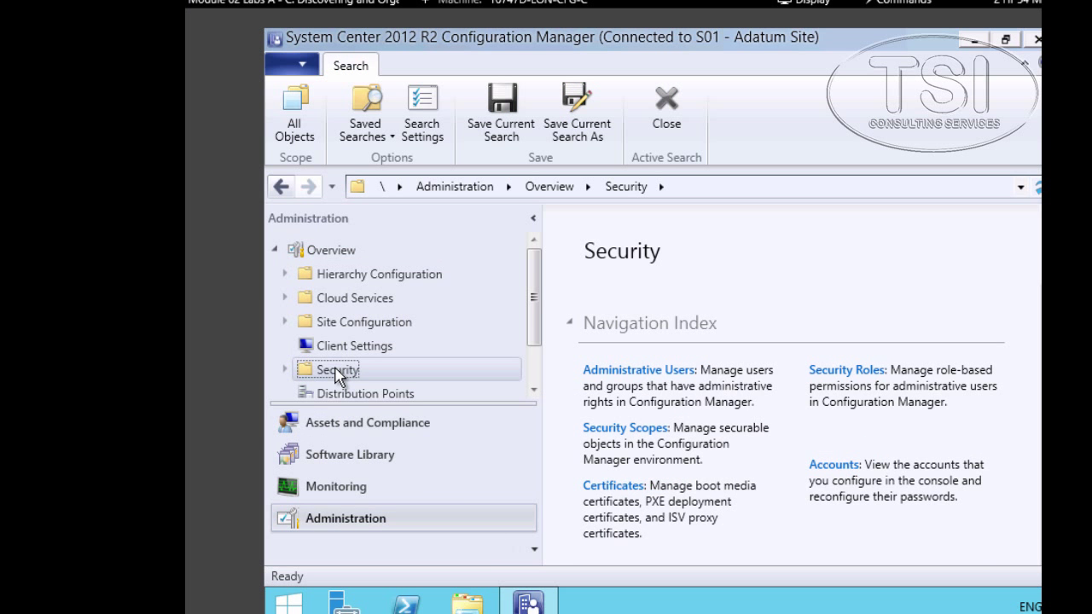
{"action": "left_click", "coordinate": [287, 369]}
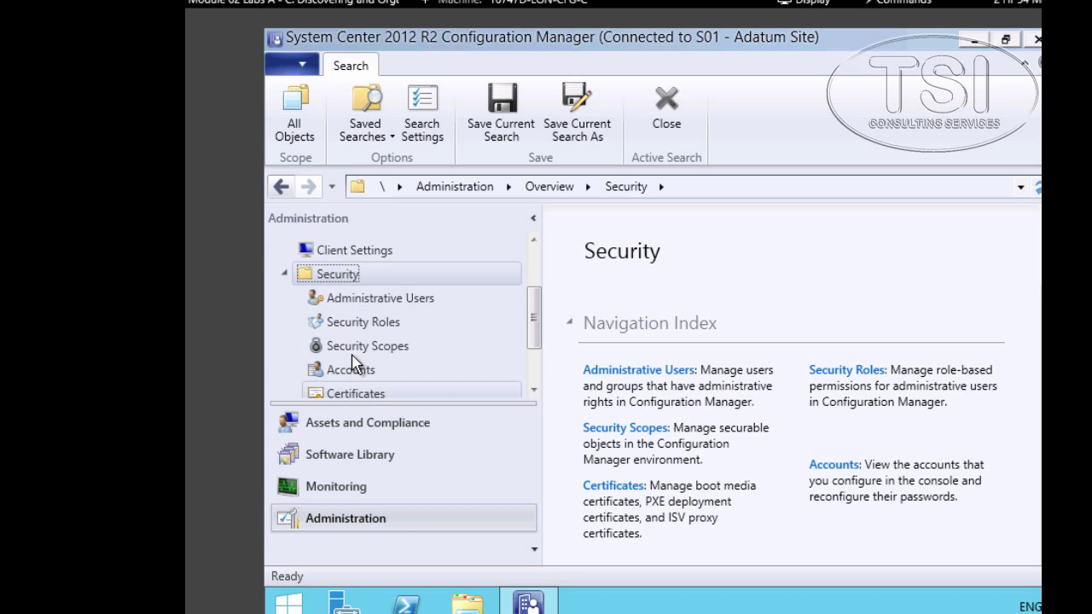
{"action": "left_click", "coordinate": [367, 348]}
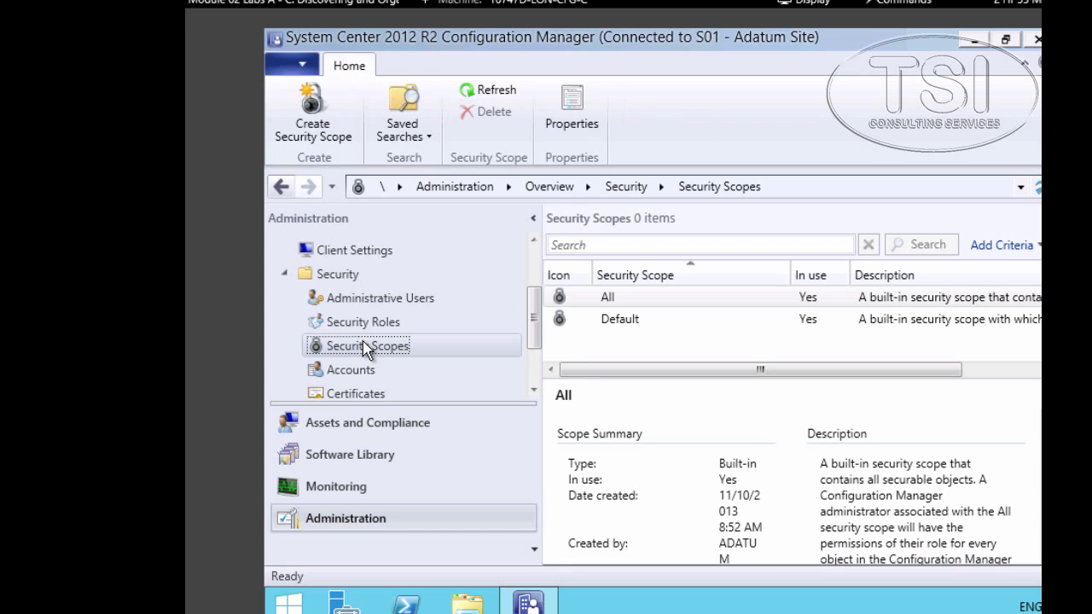
{"action": "right_click", "coordinate": [367, 348]}
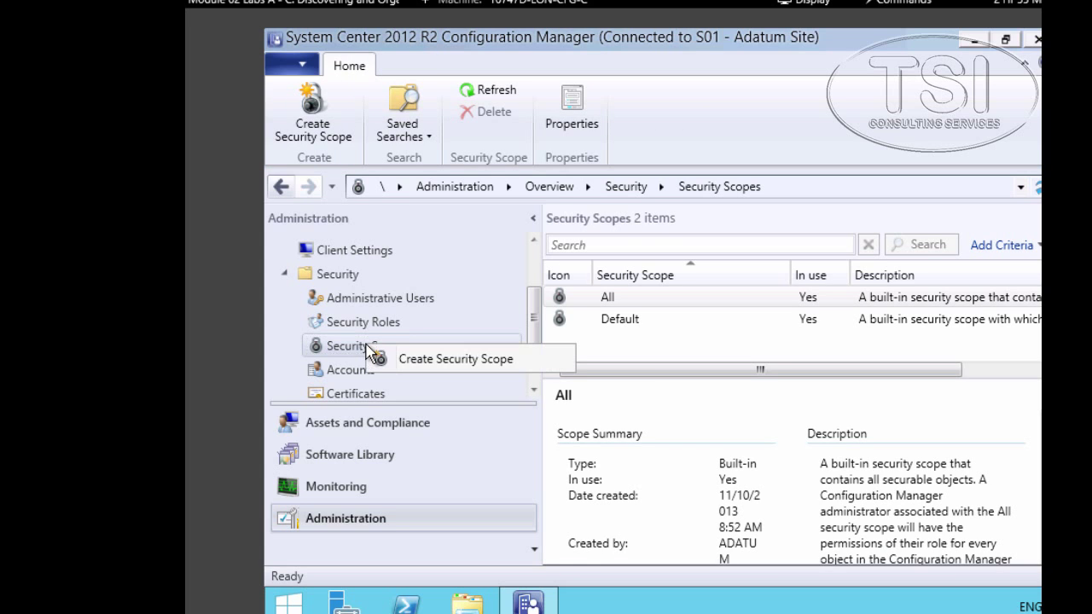
{"action": "left_click", "coordinate": [397, 360]}
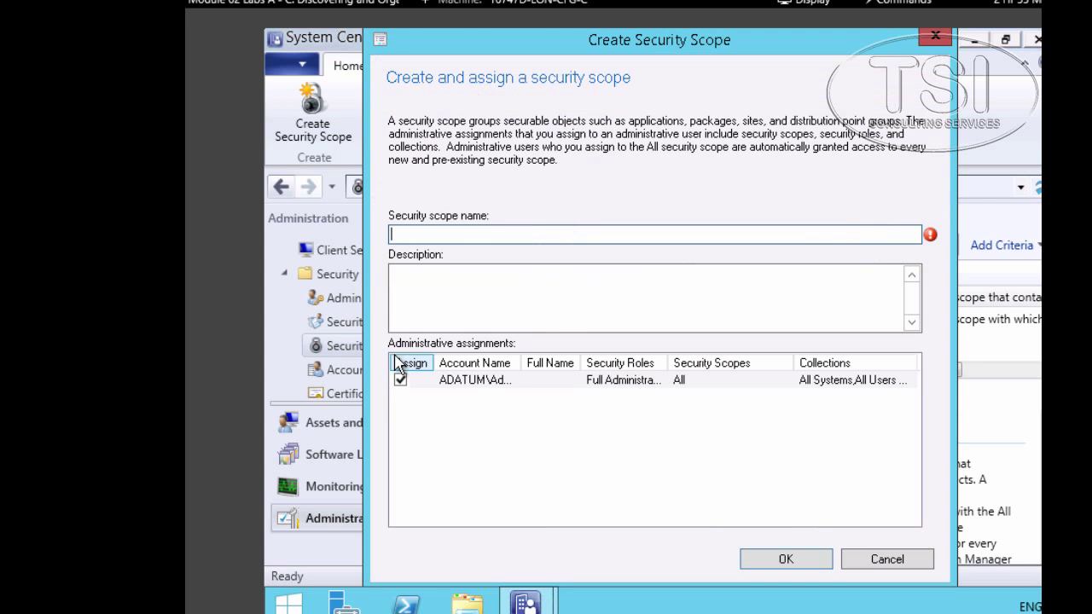
{"action": "type", "text": "Toronto Scope"}
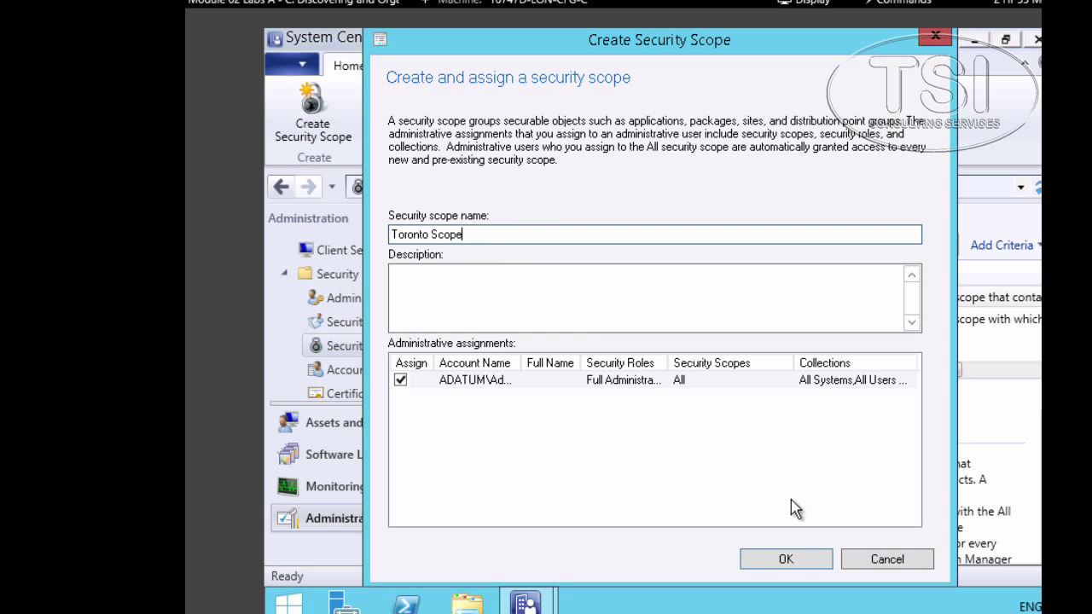
{"action": "left_click", "coordinate": [789, 560]}
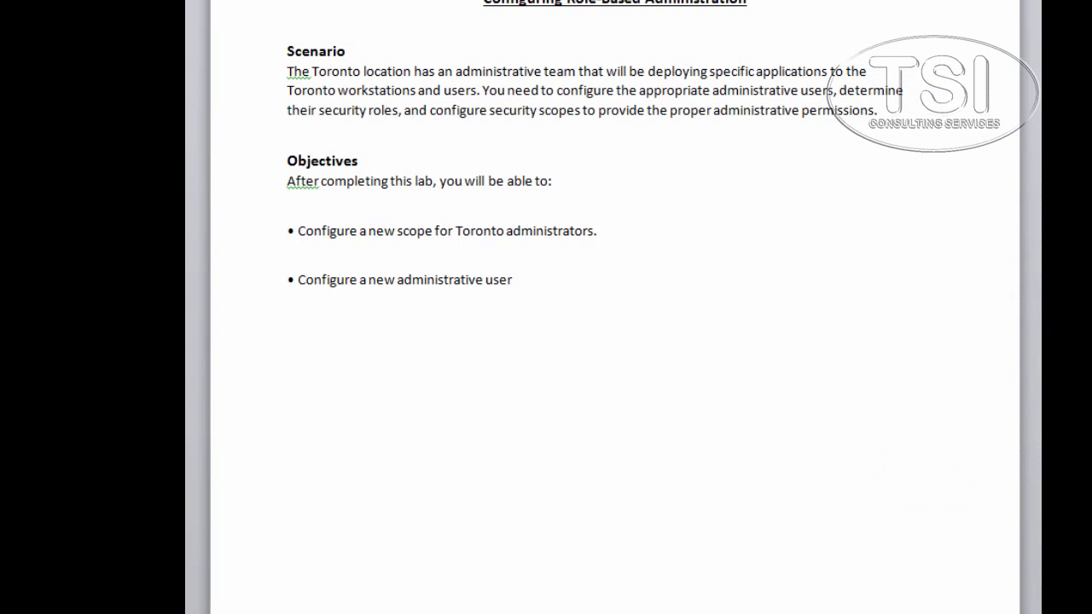
- Add a 'Done' line beneath the first objective in the Word lab notes
{"action": "left_click_drag", "start_coordinate": [287, 209], "coordinate": [601, 232]}
{"action": "left_click", "coordinate": [625, 237]}
{"action": "key", "text": "Return"}
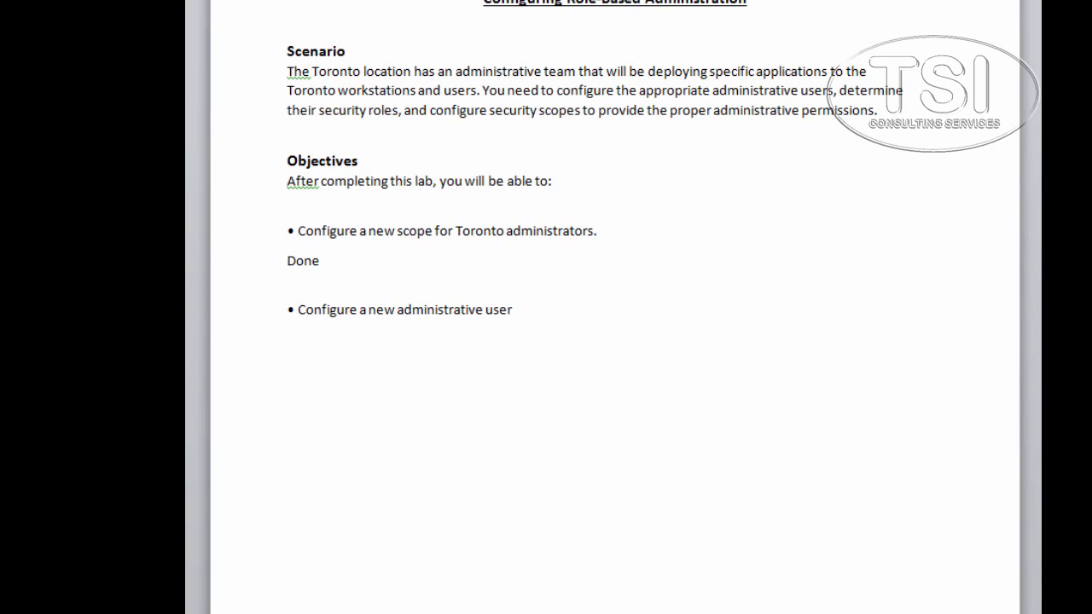
{"action": "double_click", "coordinate": [314, 263]}
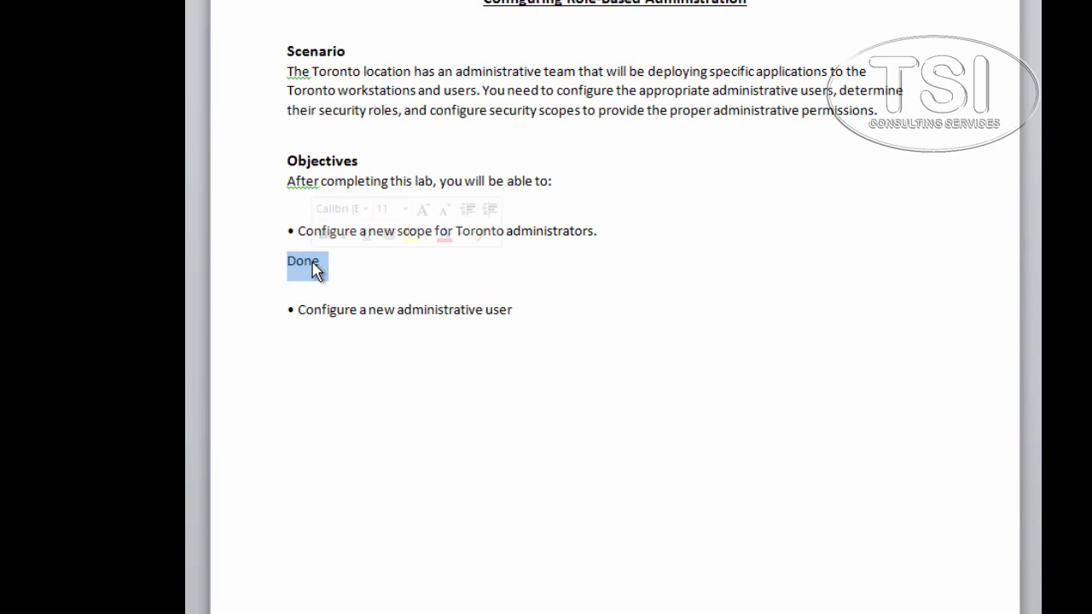
{"action": "key", "text": "Down"}
{"action": "key", "text": "shift+Down"}
{"action": "key", "text": "shift+Down"}
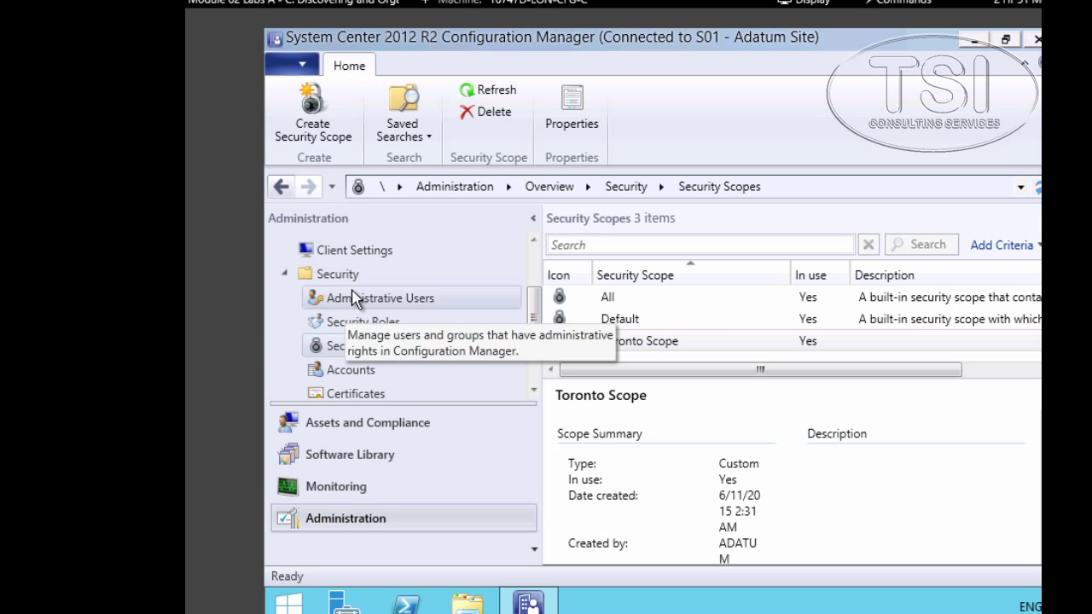
- Add ADATUM\Toronto Administrators as a new administrative user and bring up the available security roles
{"action": "left_click", "coordinate": [351, 304]}
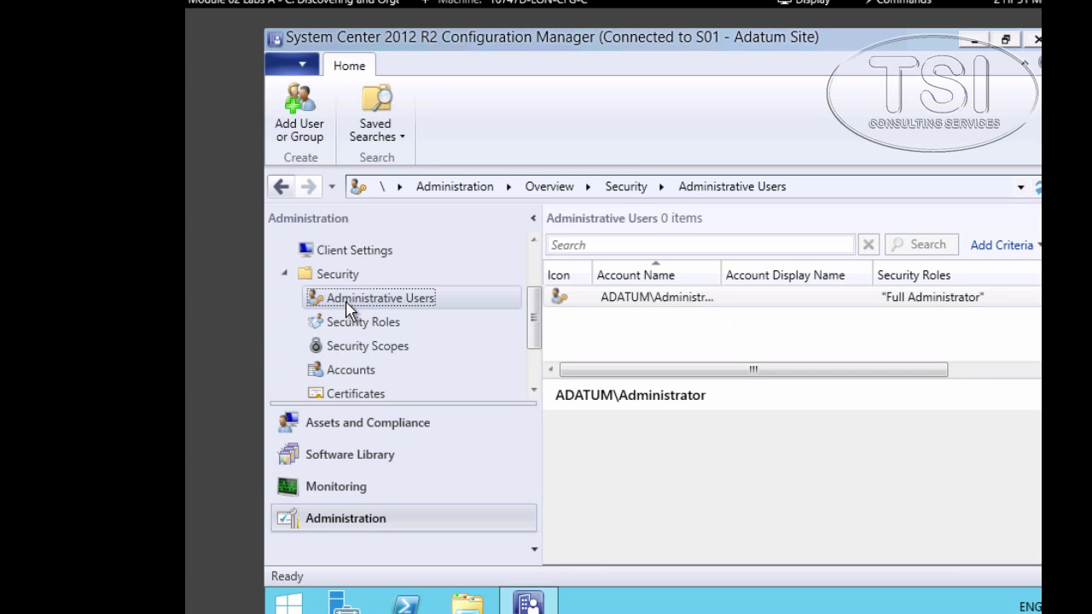
{"action": "right_click", "coordinate": [351, 309]}
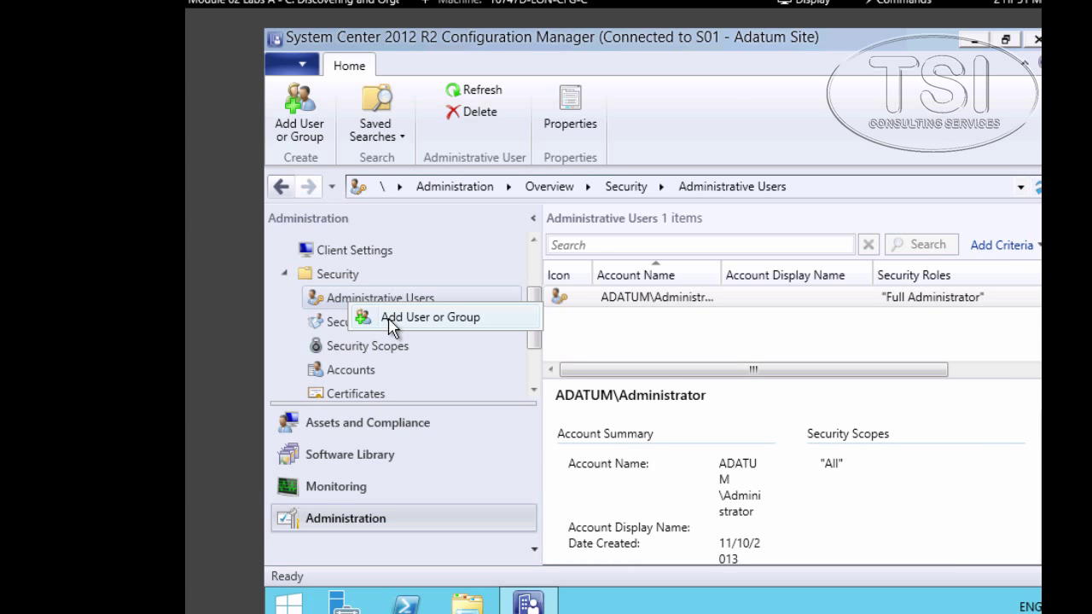
{"action": "left_click", "coordinate": [390, 328]}
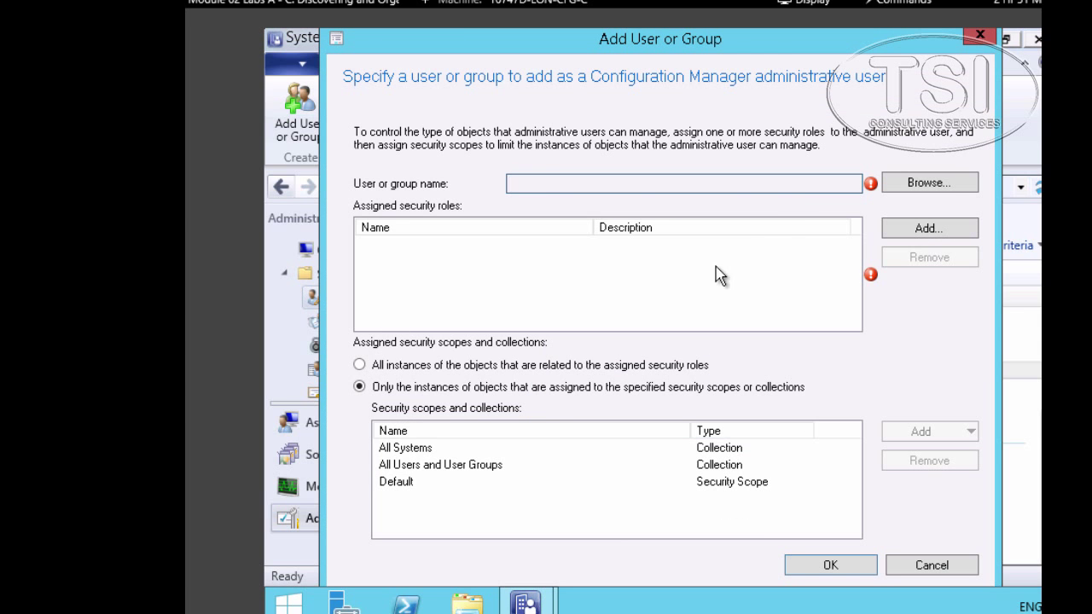
{"action": "left_click", "coordinate": [937, 192]}
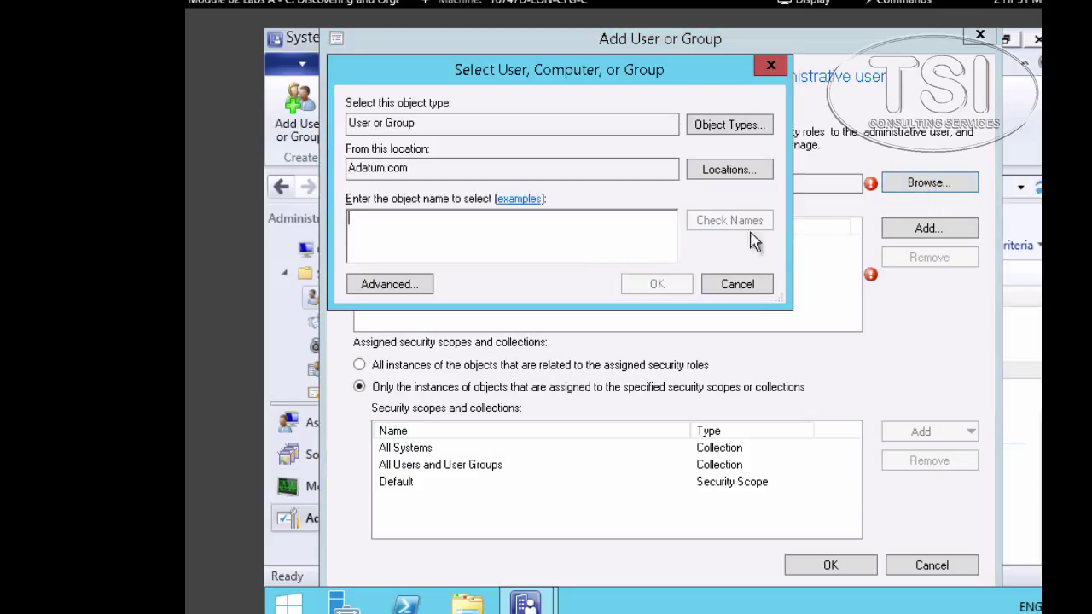
{"action": "type", "text": "toronto"}
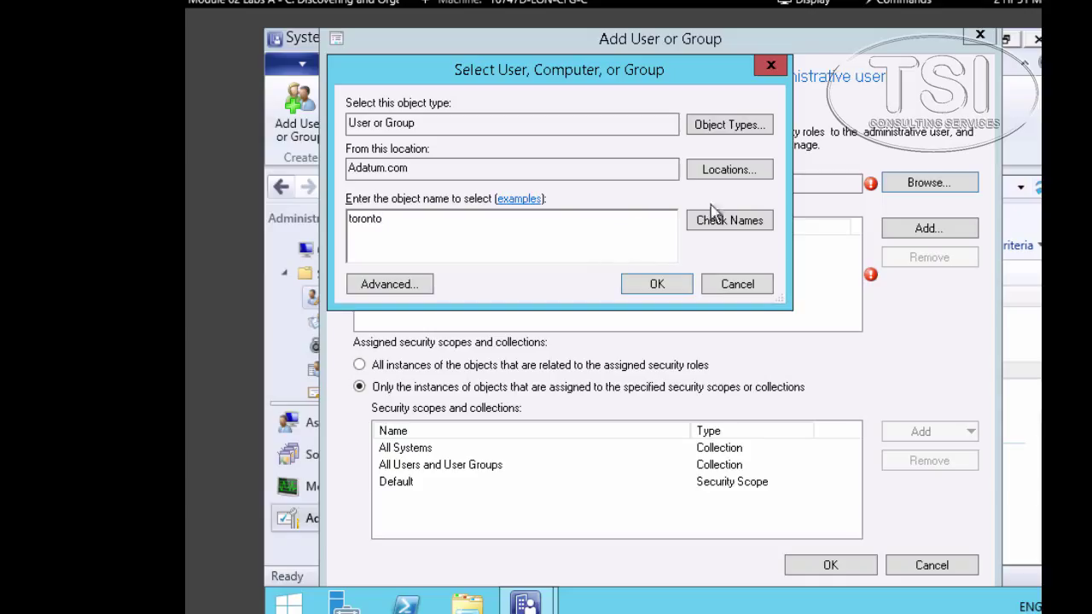
{"action": "left_click", "coordinate": [738, 223]}
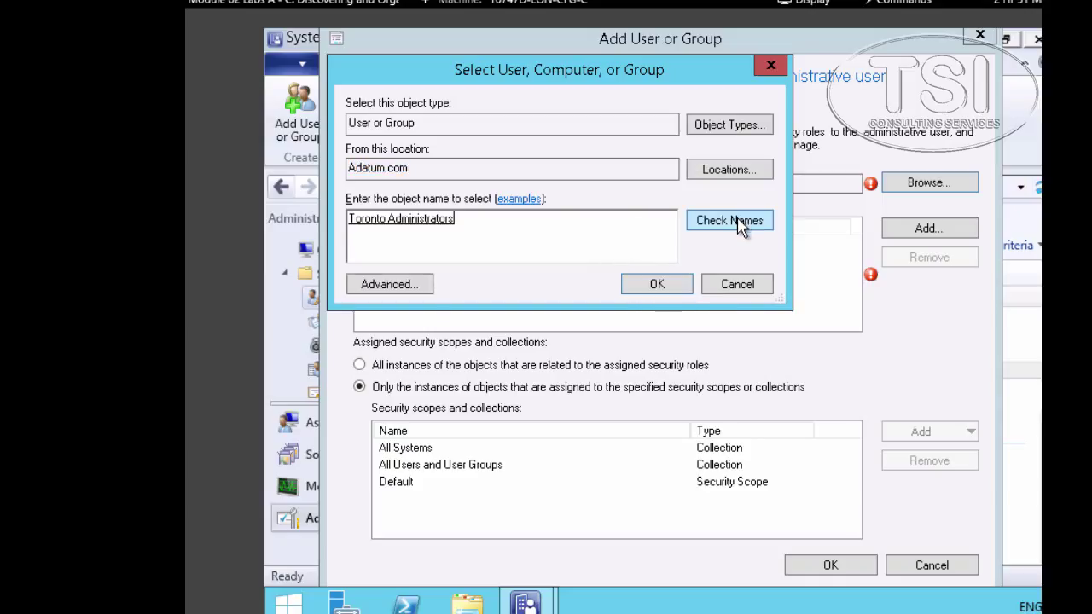
{"action": "left_click", "coordinate": [653, 287]}
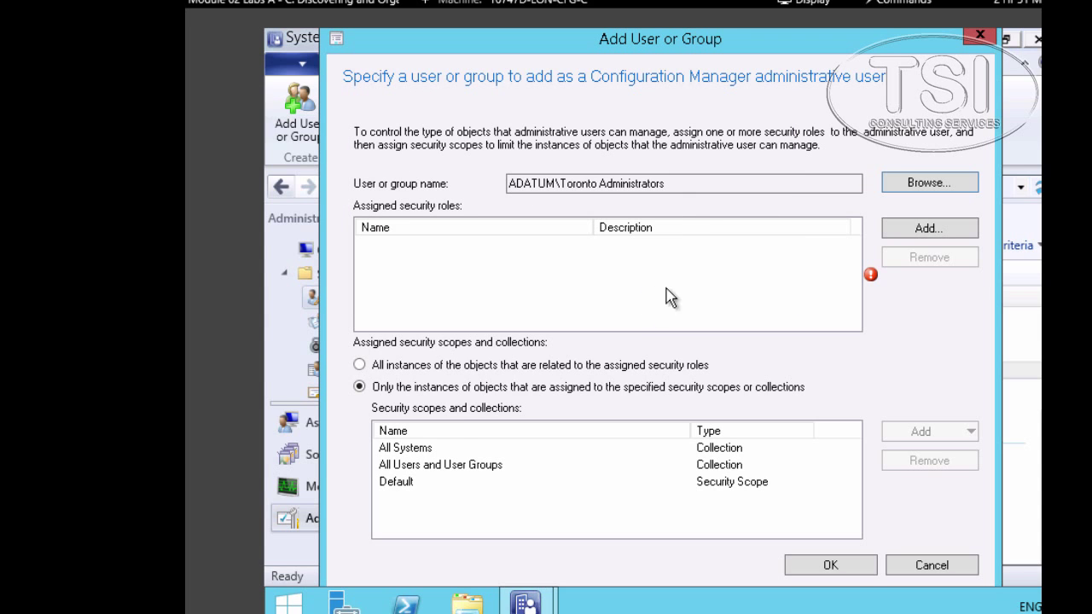
{"action": "left_click", "coordinate": [928, 228]}
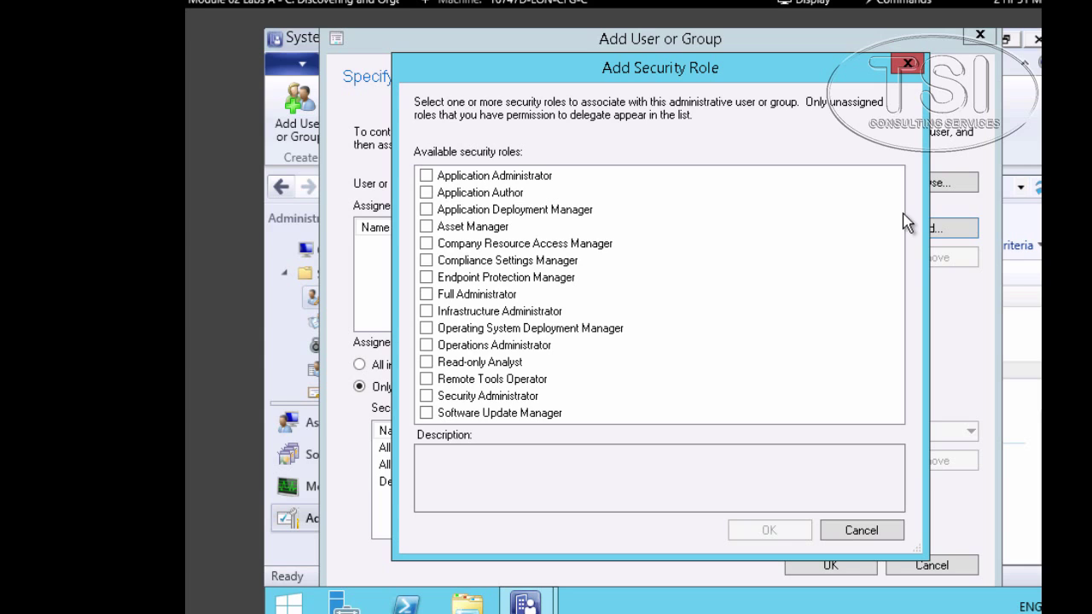
- Review the security role descriptions, including Security Administrator and Software Update Manager, and pick a role
{"action": "left_click", "coordinate": [512, 335]}
{"action": "key", "text": "s"}
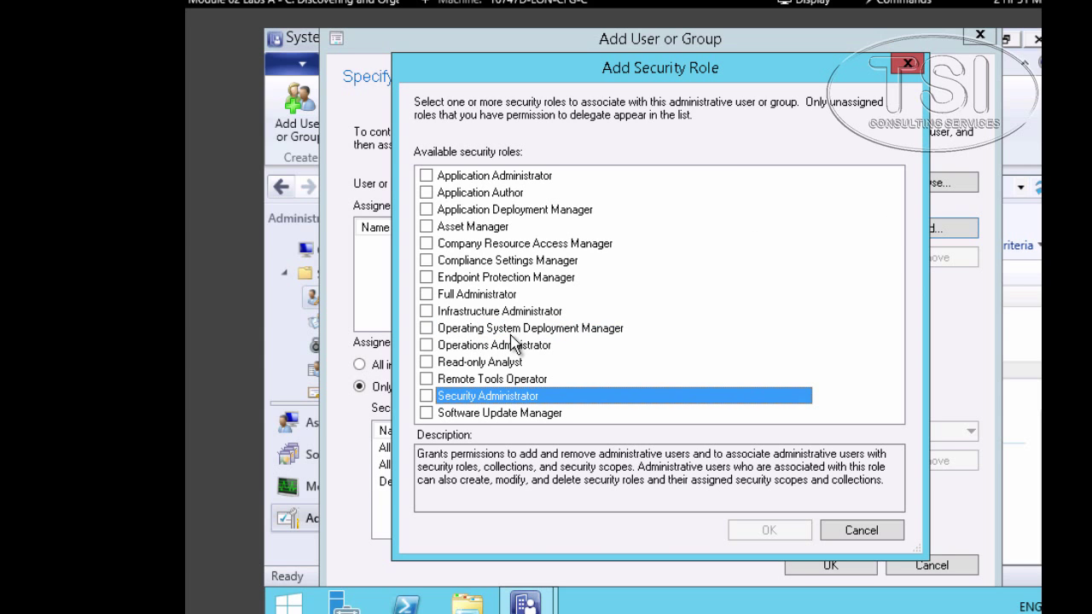
{"action": "left_click", "coordinate": [499, 415]}
{"action": "key", "text": "Up"}
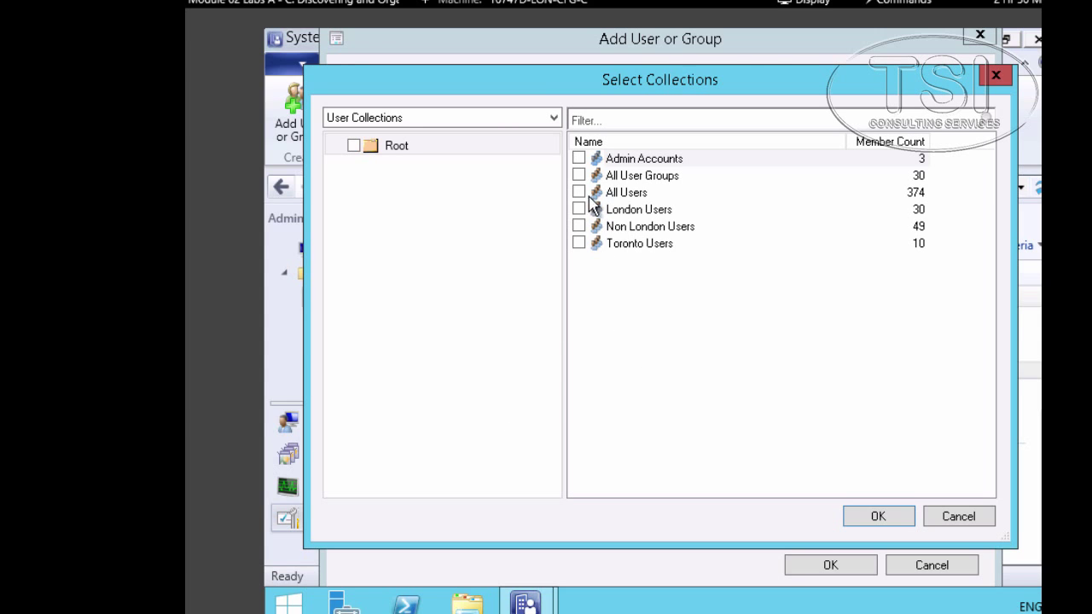
- Add the Toronto Users collection, remove All Systems, All Users and User Groups, and Default, then finish
{"action": "left_click", "coordinate": [579, 244]}
{"action": "key", "text": "Return"}
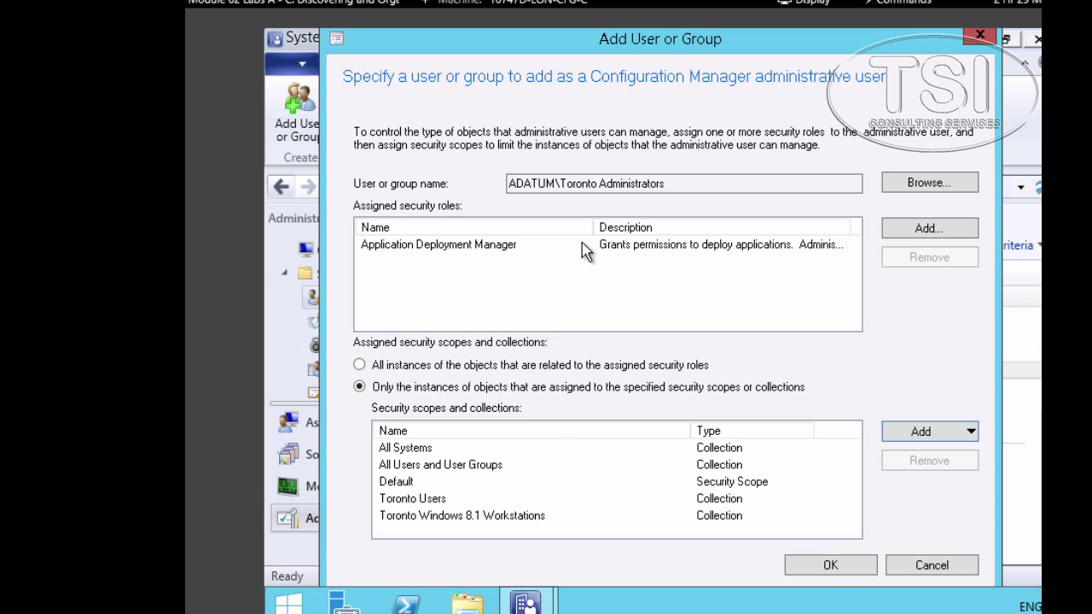
{"action": "key", "text": "Down"}
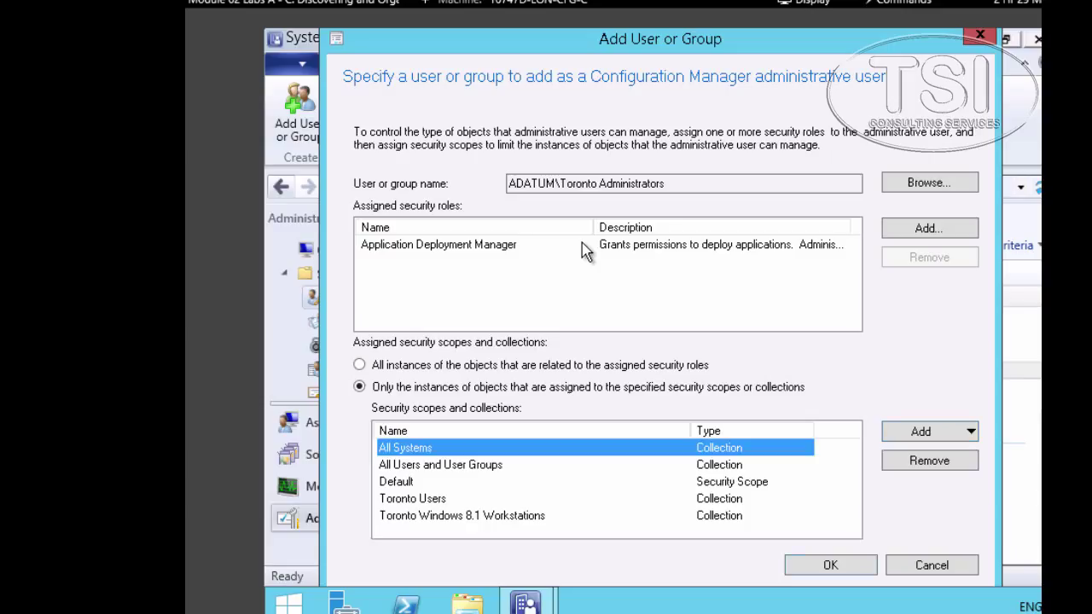
{"action": "left_click", "coordinate": [480, 468], "text": "ctrl"}
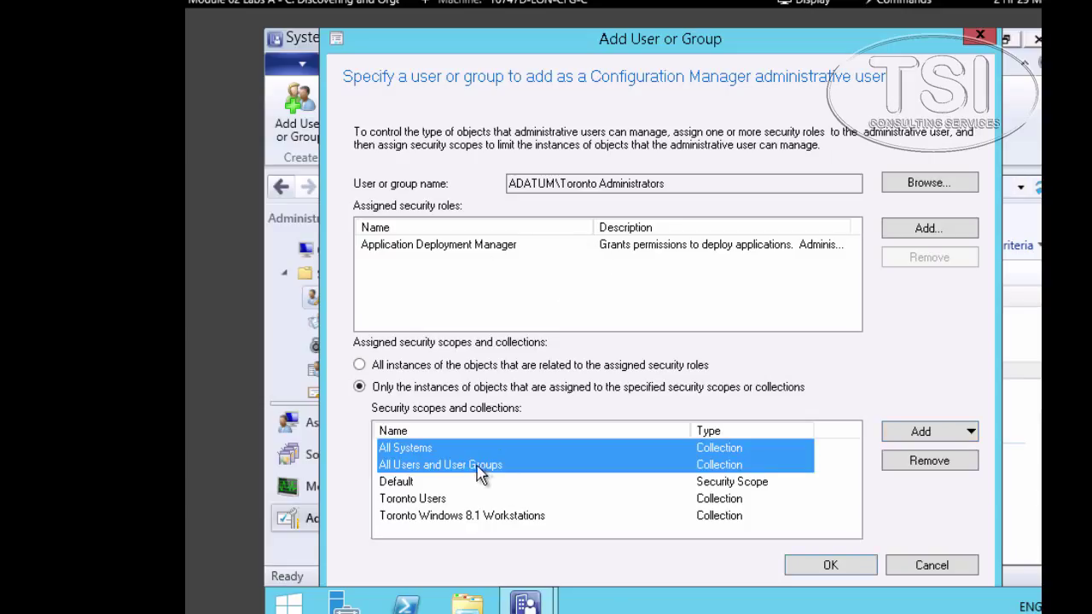
{"action": "left_click", "coordinate": [404, 484], "text": "ctrl"}
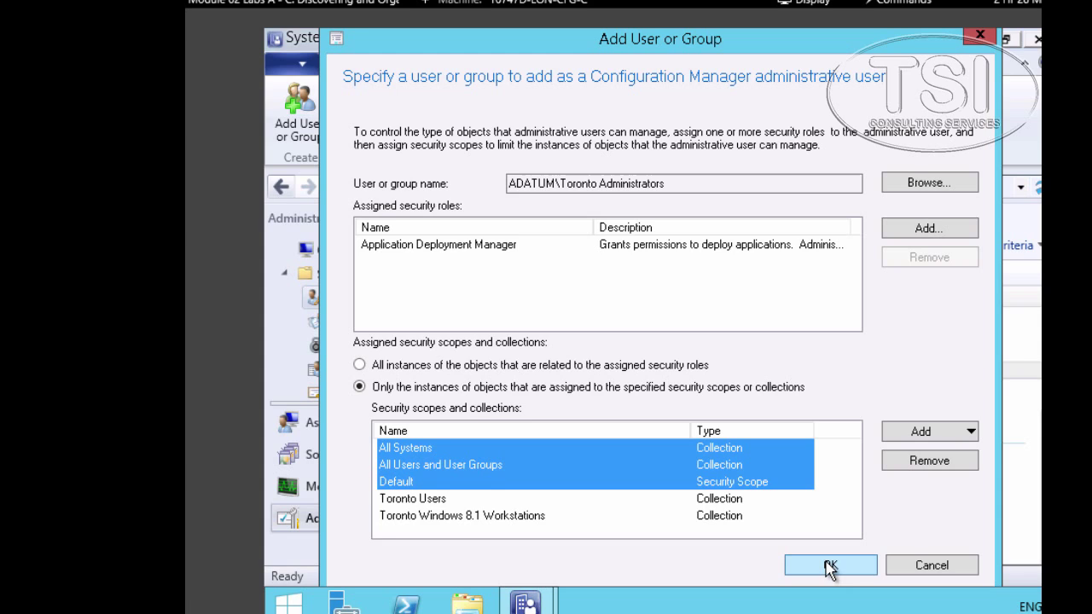
{"action": "left_click", "coordinate": [920, 463]}
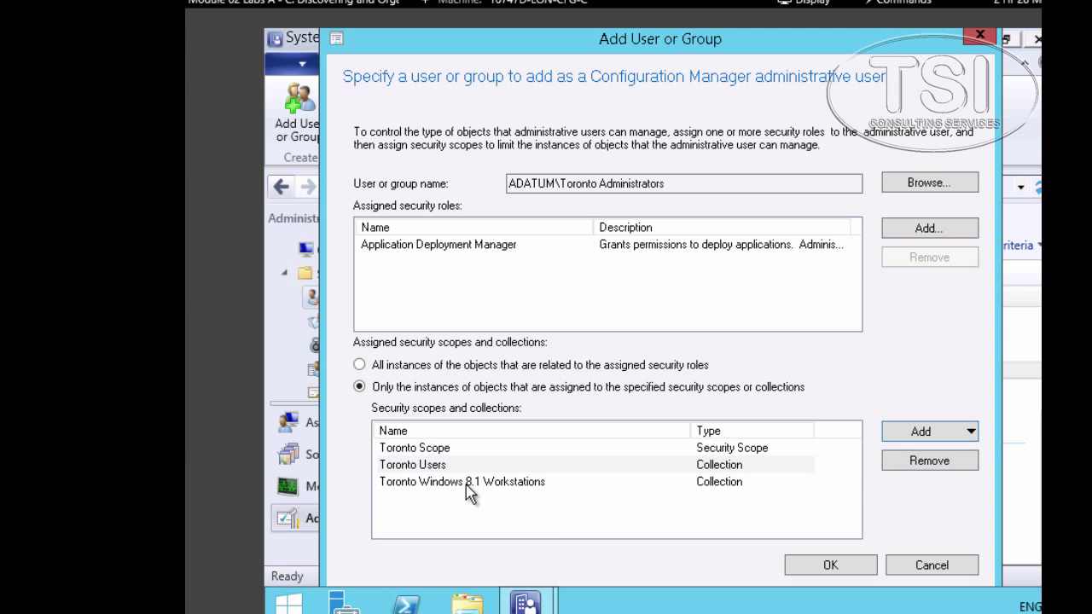
{"action": "left_click", "coordinate": [829, 567]}
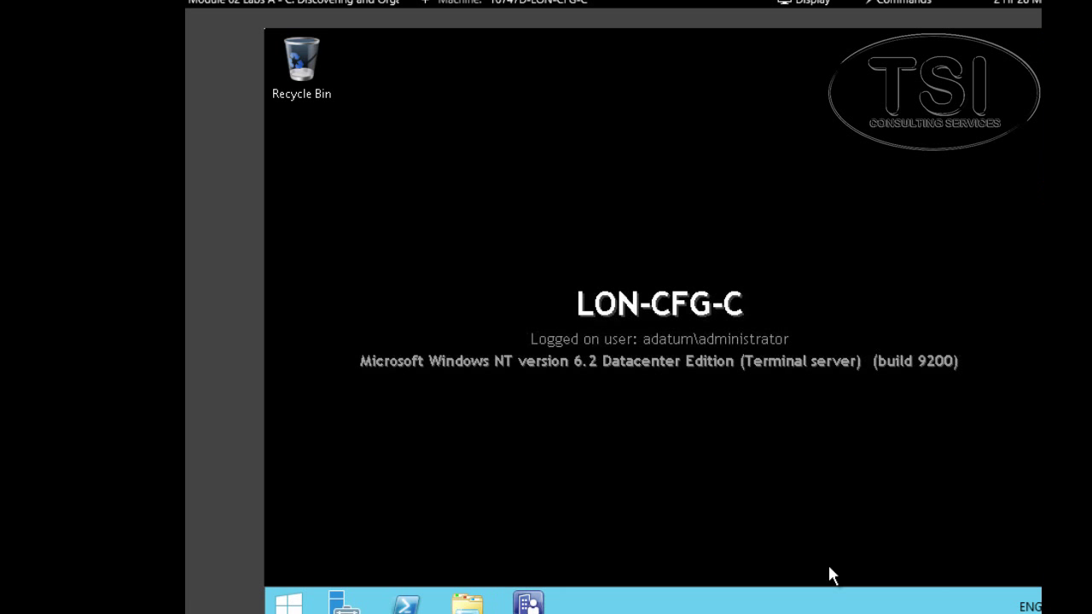
- Launch the Configuration Manager console as a different user, entering the test user's name and password
{"action": "right_click", "coordinate": [529, 603], "text": "shift"}
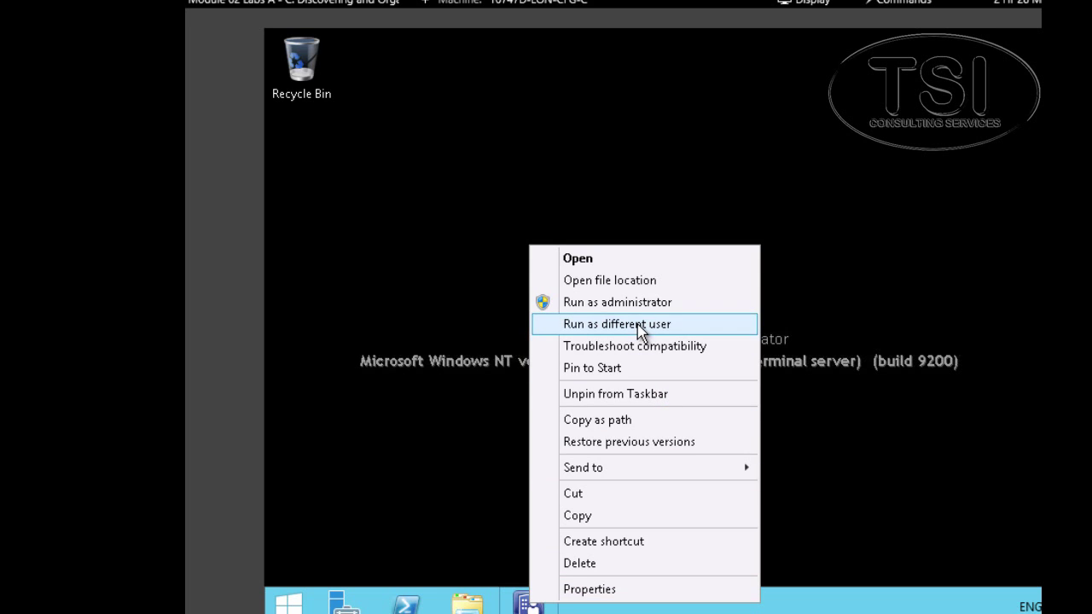
{"action": "left_click", "coordinate": [640, 324]}
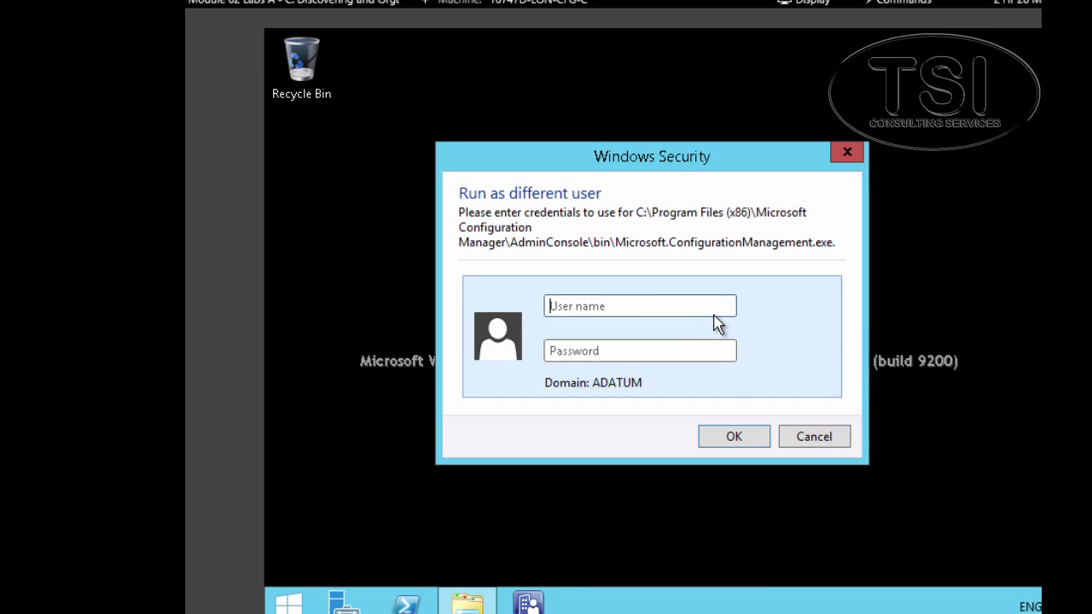
{"action": "type", "text": "tony"}
{"action": "key", "text": "Tab"}
{"action": "type", "text": "Pa"}
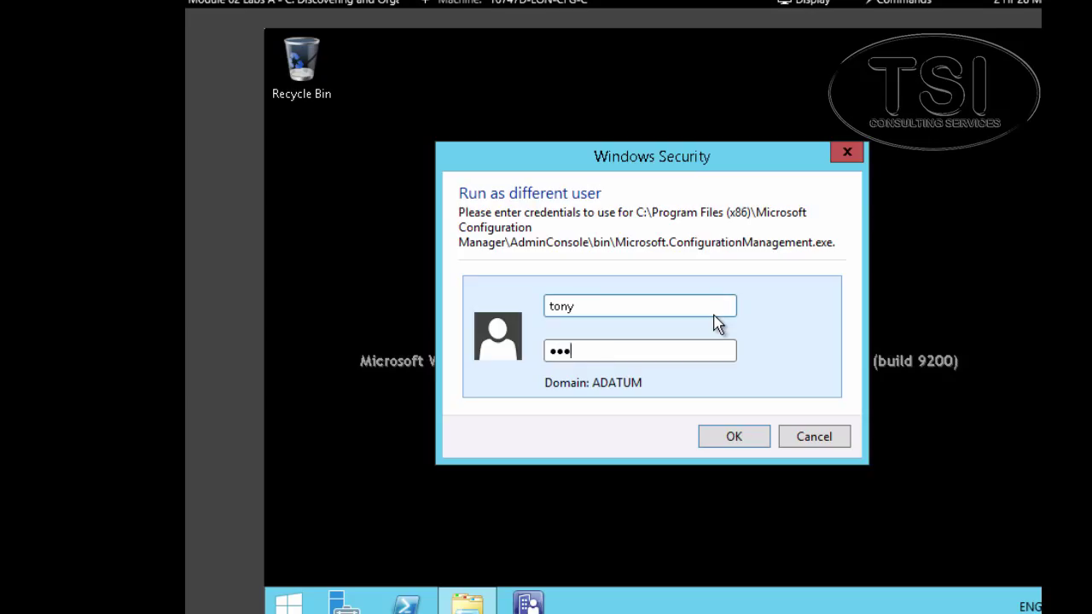
{"action": "key", "text": "Return"}
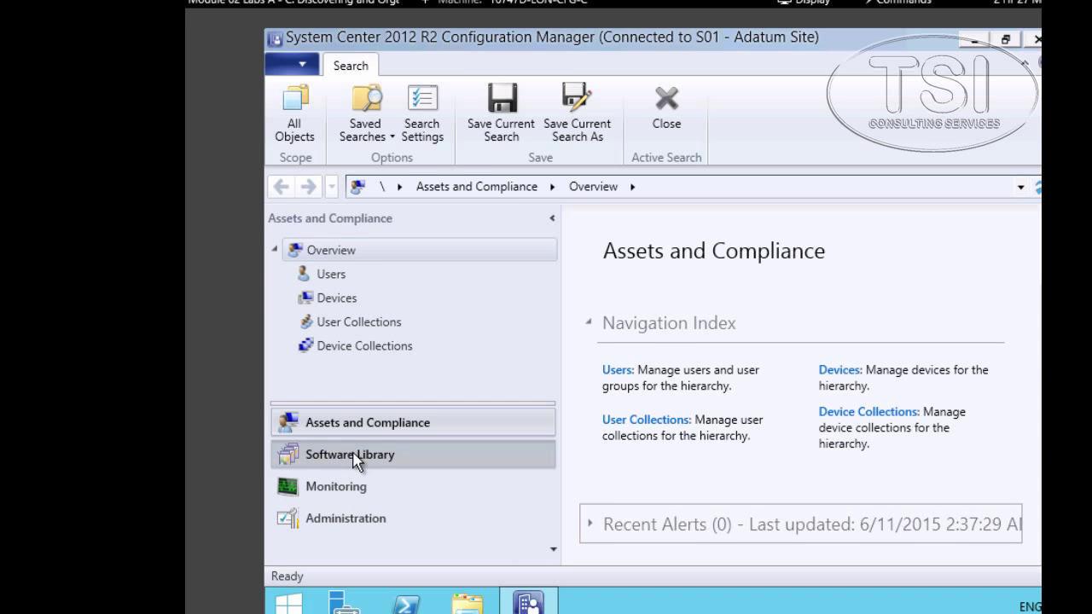
- Confirm Software Library Applications lists only XML Notepad 2007 and Packages shows nothing
{"action": "left_click", "coordinate": [353, 454]}
{"action": "left_click", "coordinate": [346, 273]}
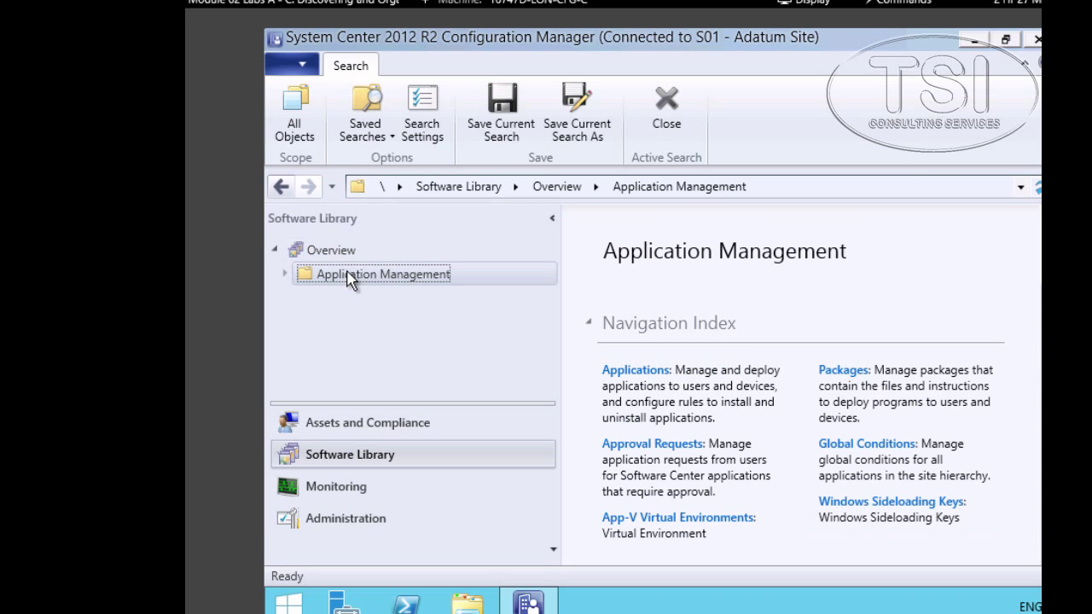
{"action": "left_click", "coordinate": [286, 275]}
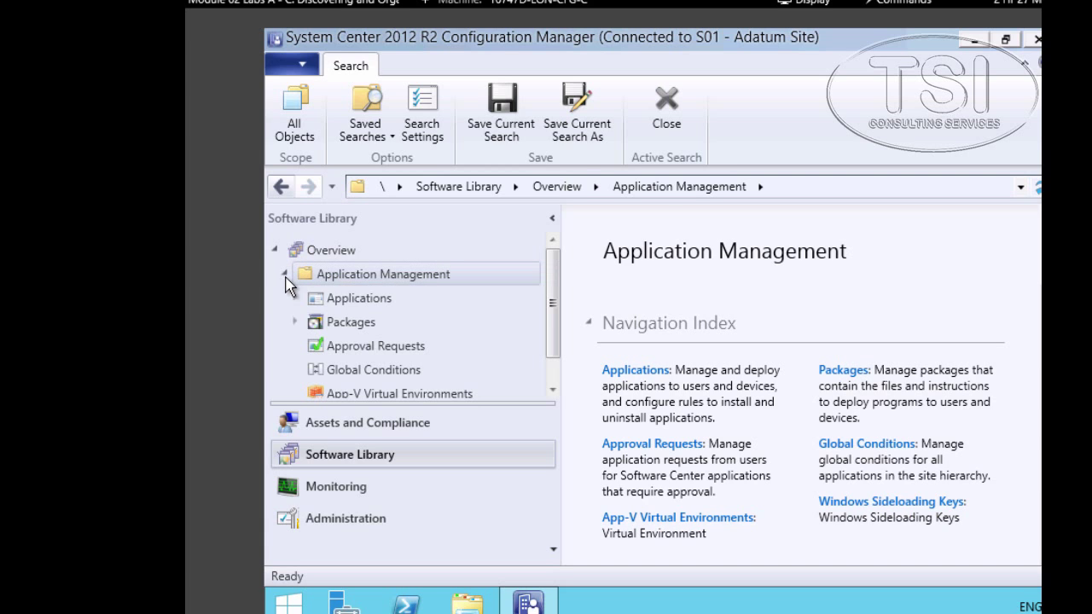
{"action": "left_click", "coordinate": [362, 300]}
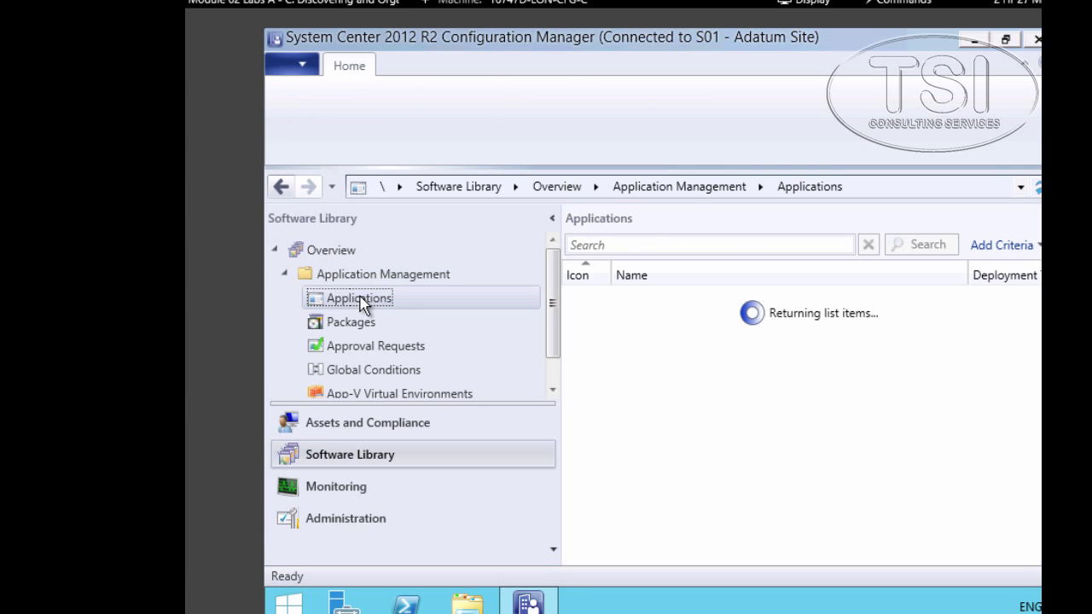
{"action": "left_click", "coordinate": [708, 299]}
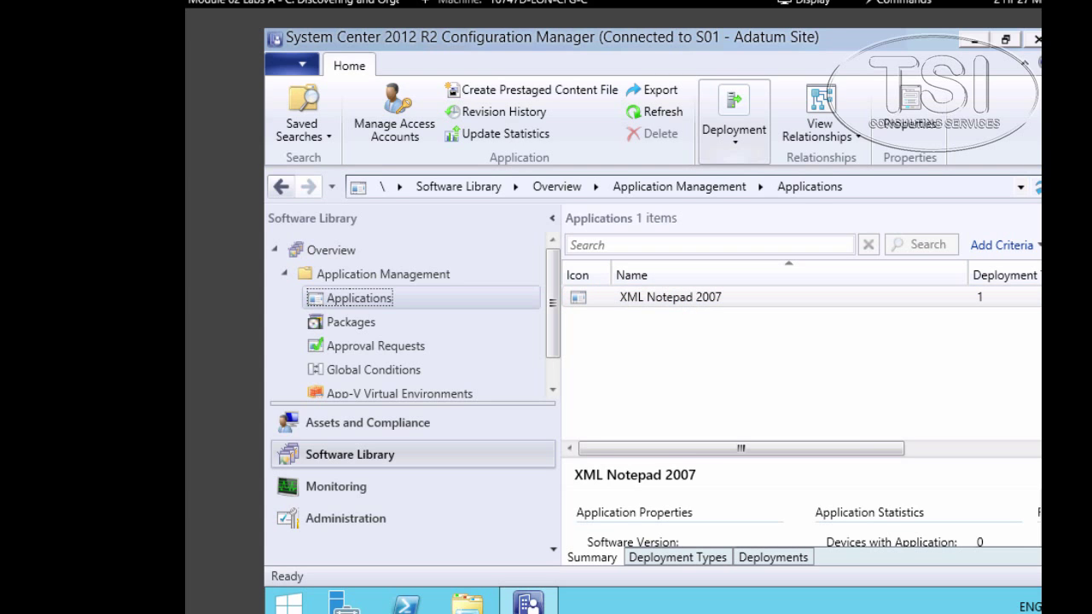
{"action": "left_click", "coordinate": [342, 325]}
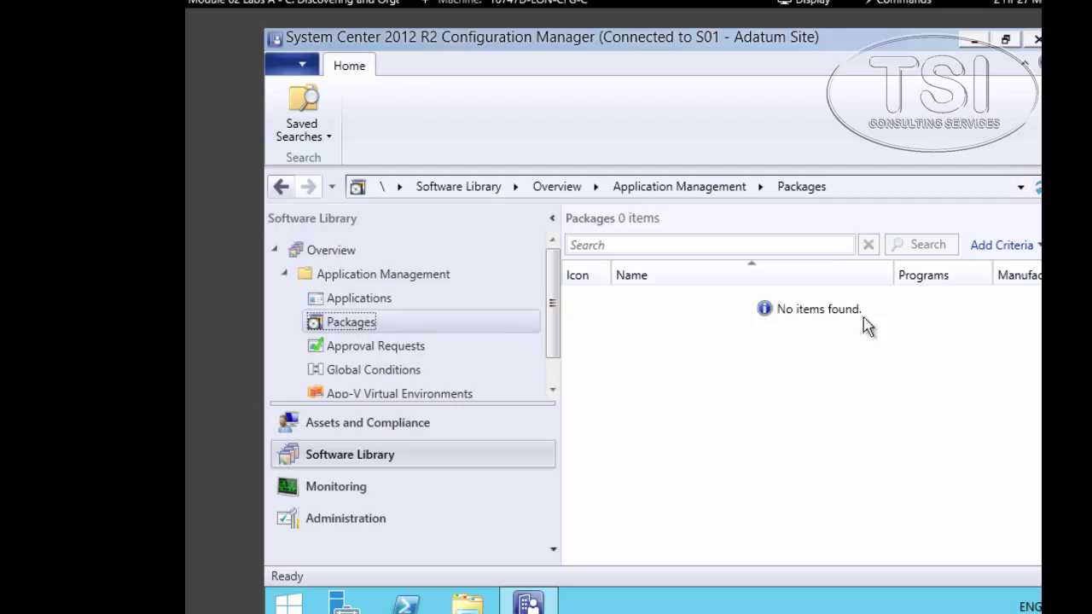
{"action": "left_click", "coordinate": [362, 432]}
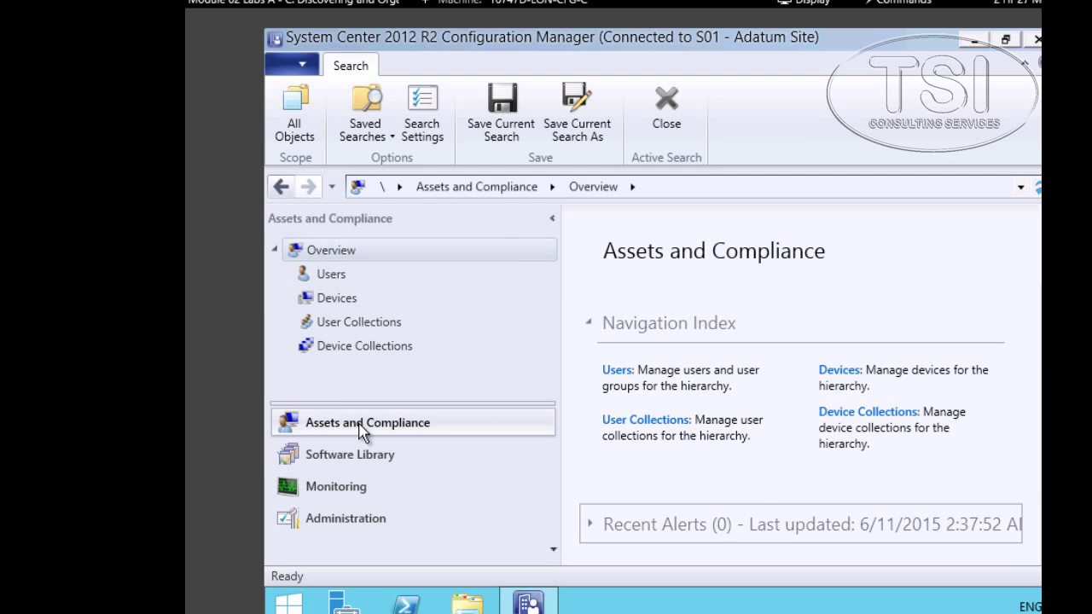
- Check Users, Devices, a user's Toronto properties, and collections show only Toronto Users and Toronto Windows 8.1 Workstations
{"action": "left_click", "coordinate": [346, 278]}
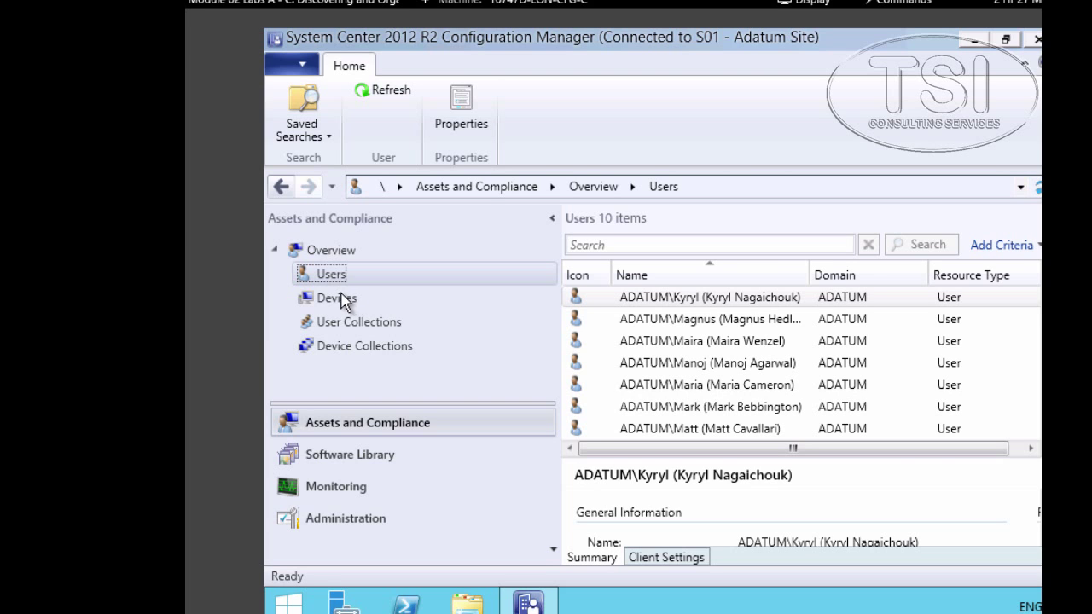
{"action": "left_click", "coordinate": [344, 299]}
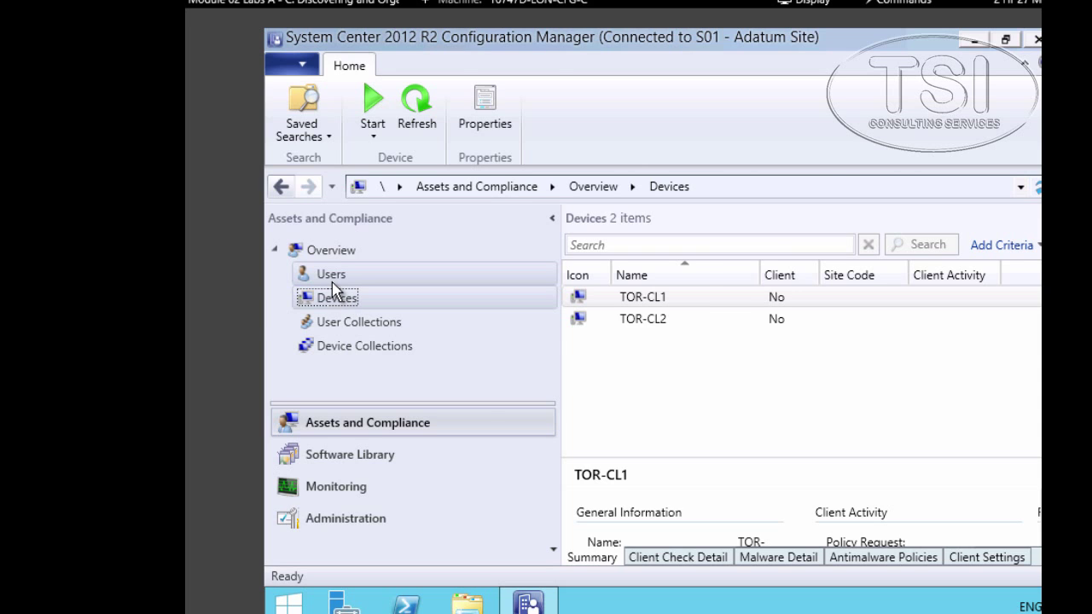
{"action": "left_click", "coordinate": [335, 278]}
{"action": "double_click", "coordinate": [667, 346]}
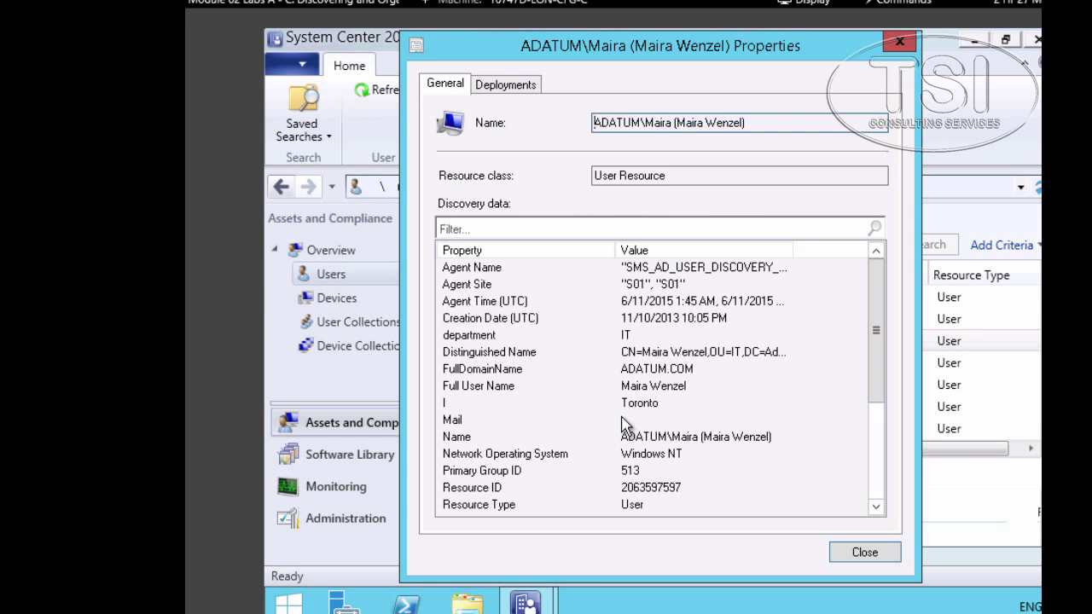
{"action": "left_click", "coordinate": [663, 408]}
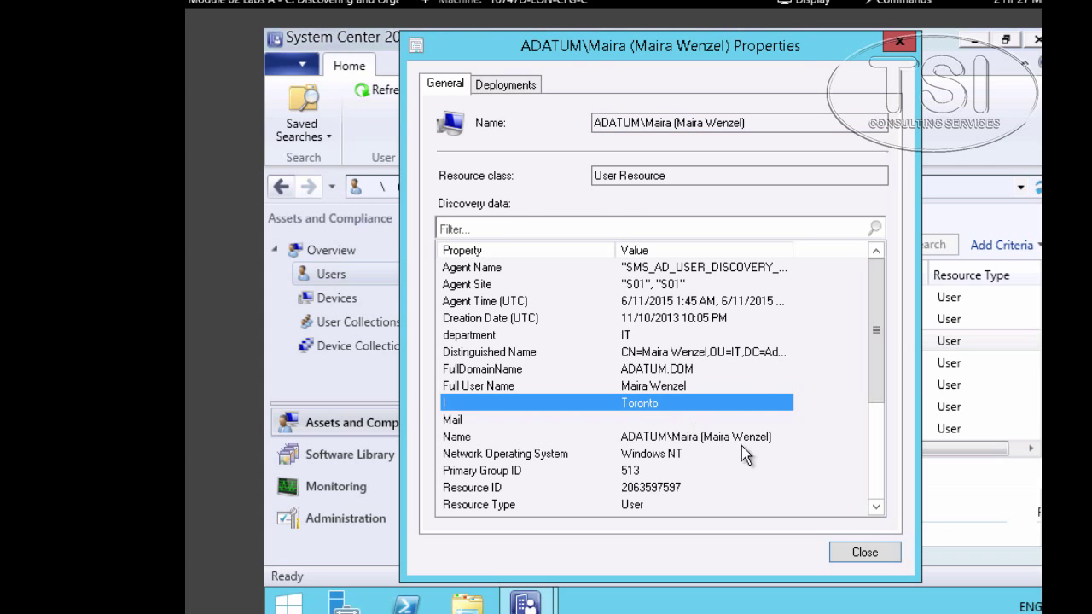
{"action": "left_click", "coordinate": [863, 553]}
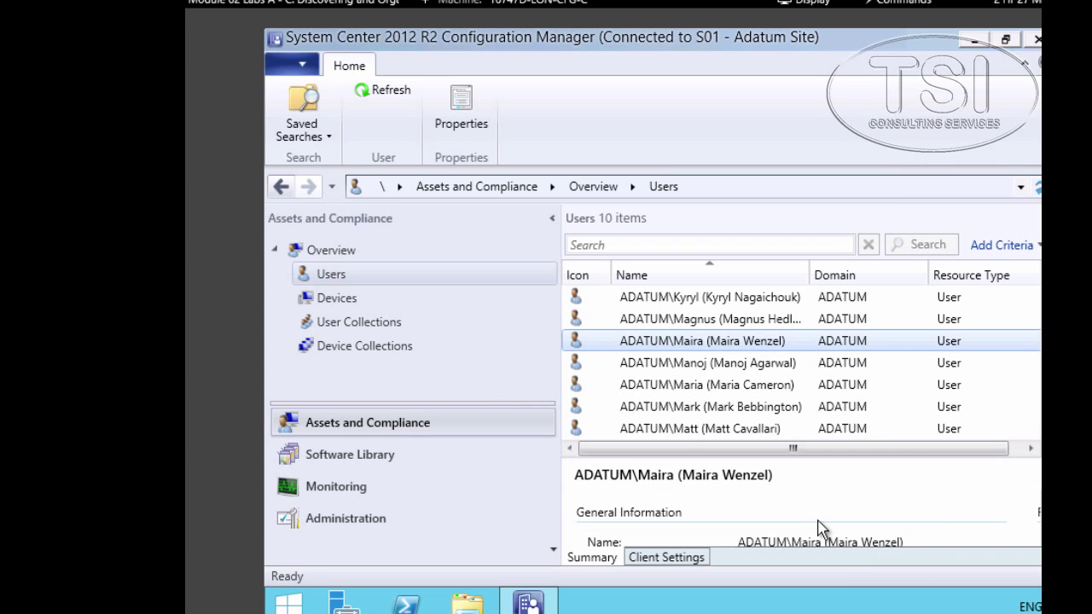
{"action": "left_click", "coordinate": [343, 329]}
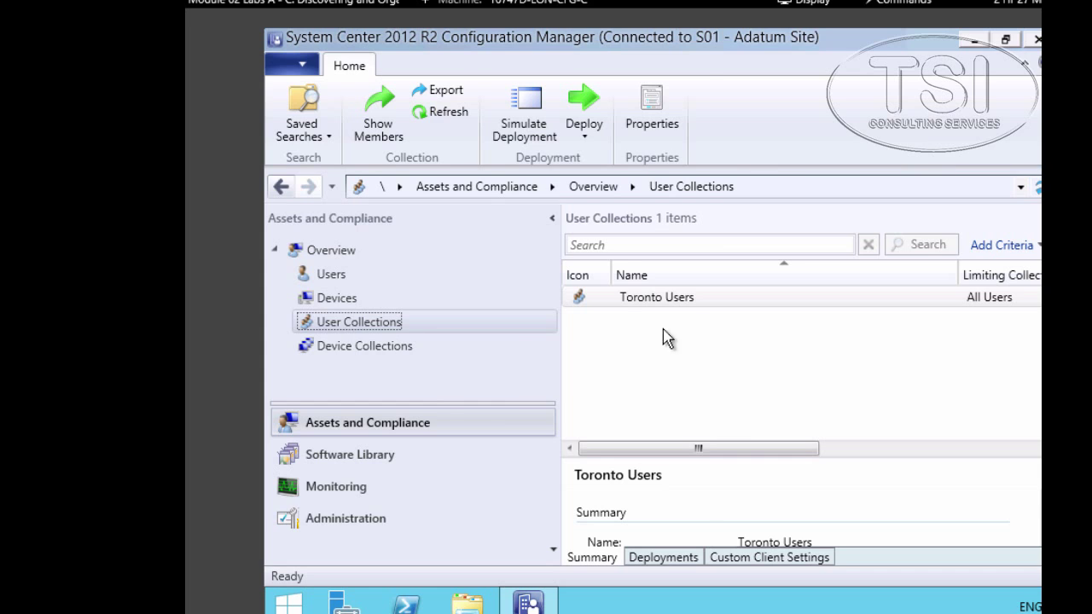
{"action": "left_click", "coordinate": [387, 353]}
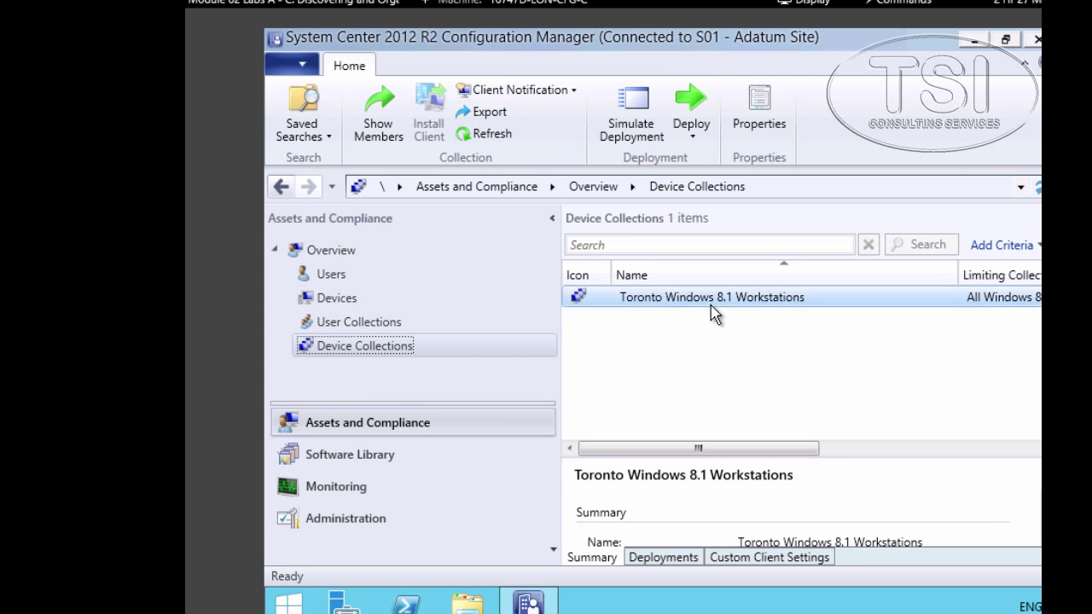